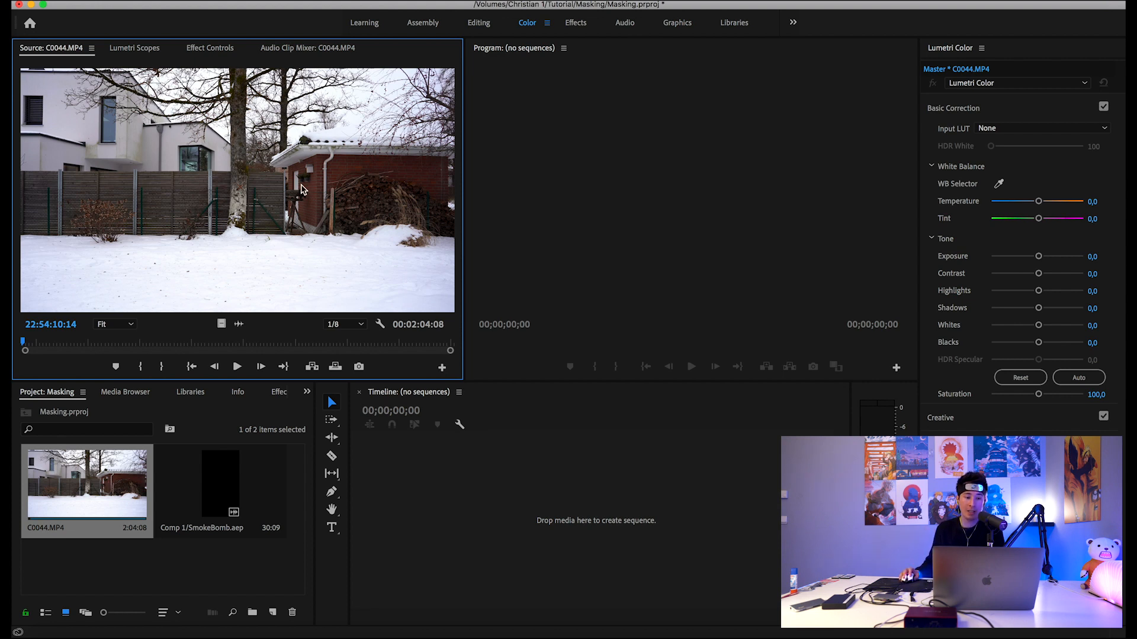
Step: Review the C0044.MP4 source clip and create a new sequence with the 4K 16x9 25 preset
drag(22, 346, 253, 343)
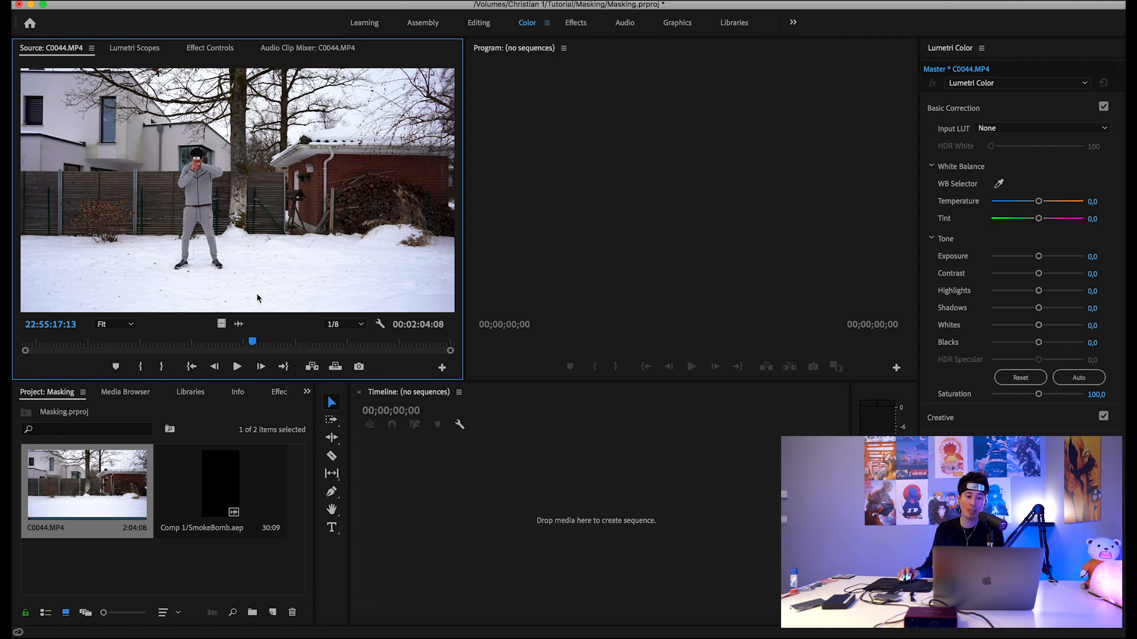
drag(255, 345, 297, 343)
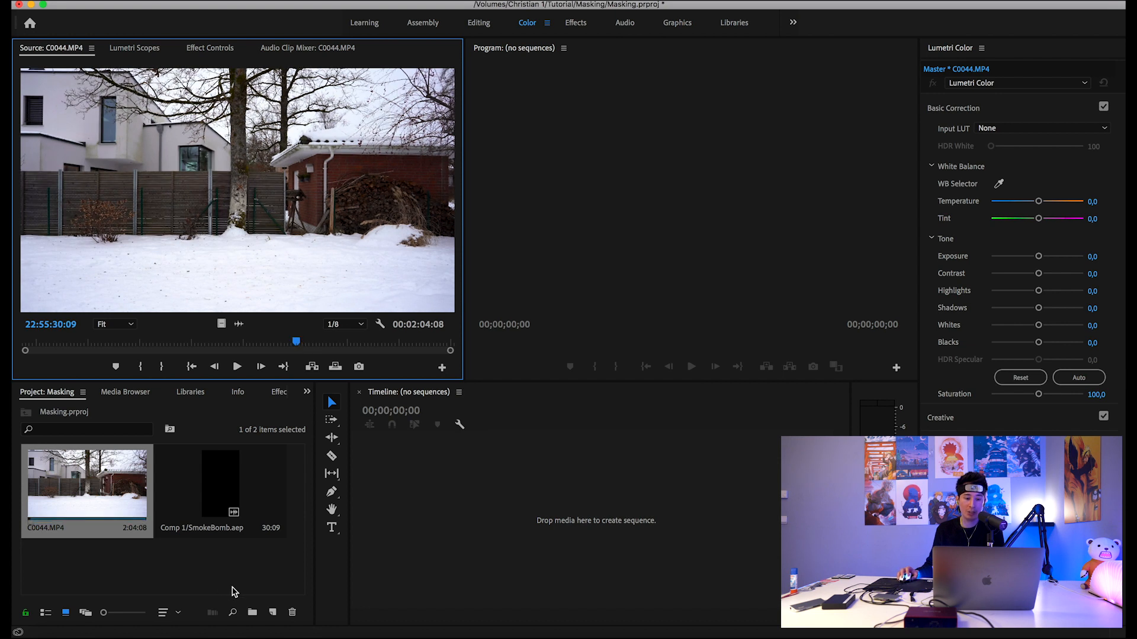
click(234, 589)
click(273, 613)
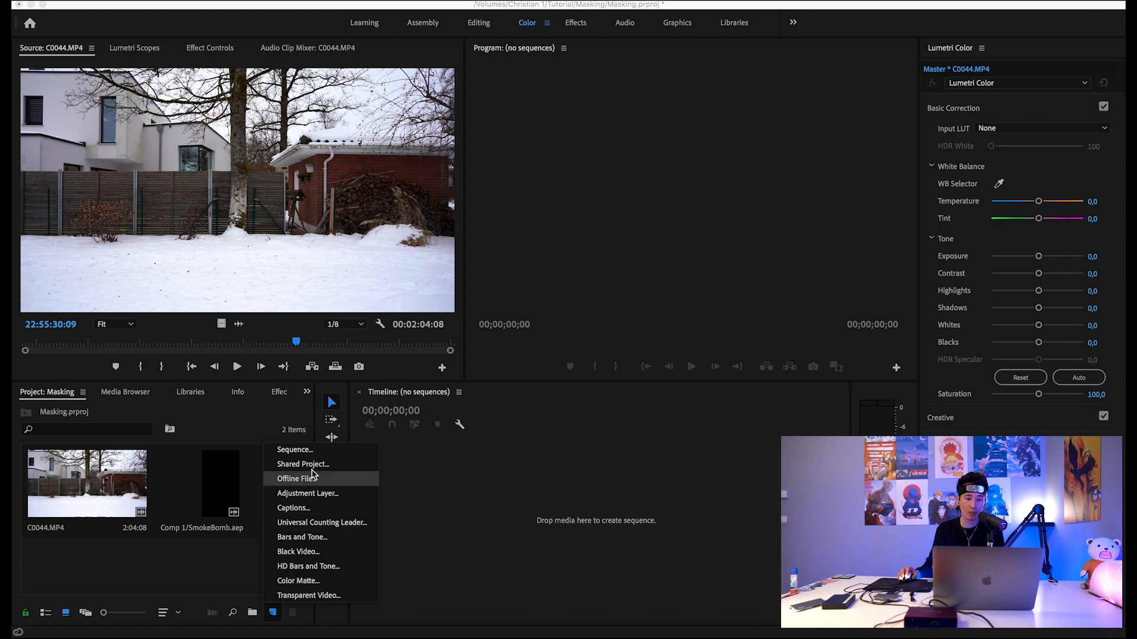
click(295, 449)
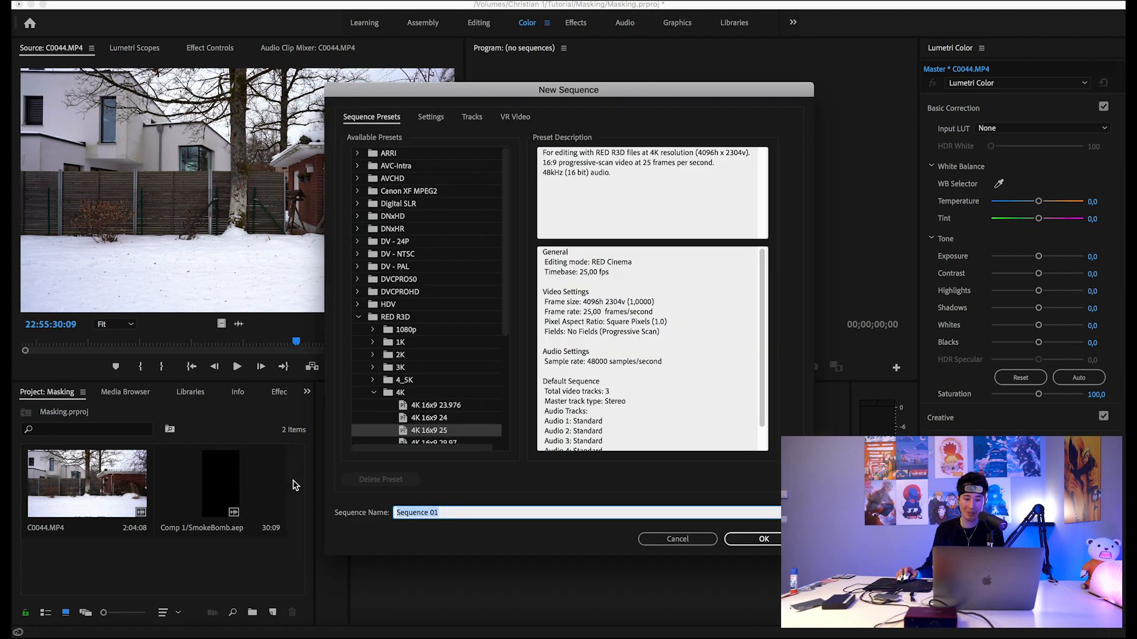
click(762, 539)
Step: Set the frame size of Sequence 01 to 1080 horizontal by 1920 vertical
right_click(253, 477)
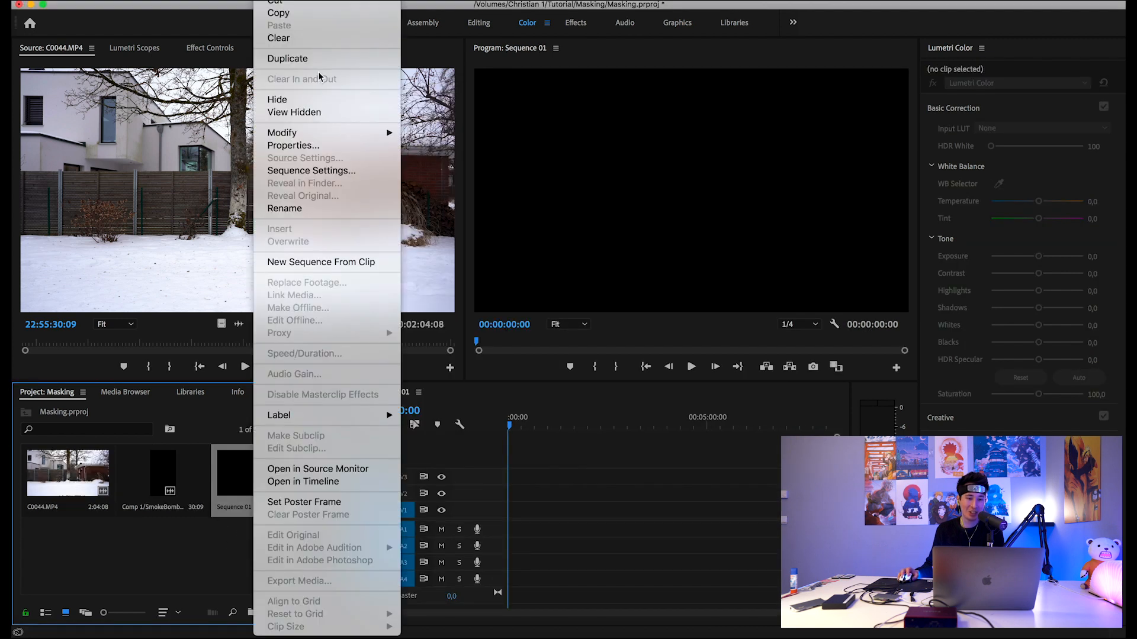
click(323, 170)
click(497, 158)
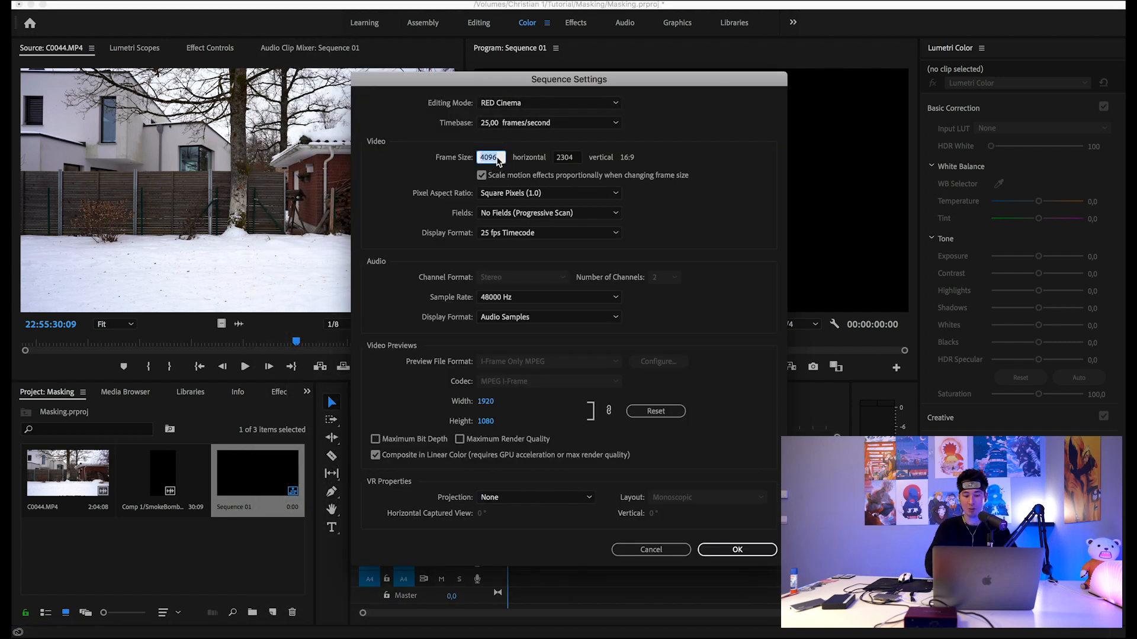
text(1080)
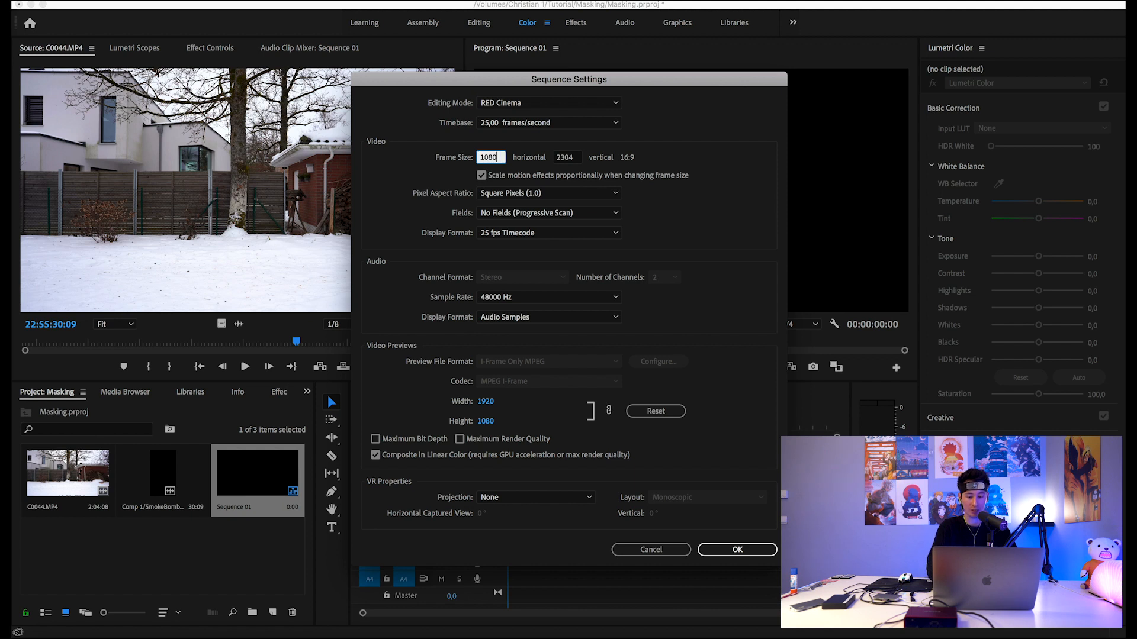
key(Tab)
text(1920)
key(Return)
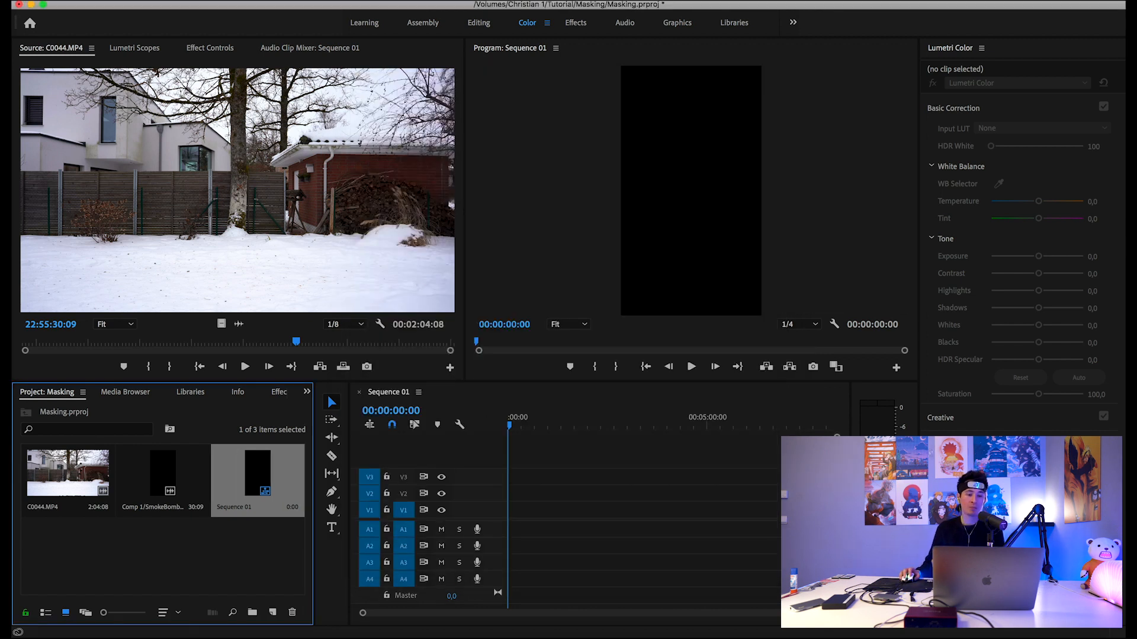
Step: Mark C0044.MP4 from 22:54:54:03 to 22:55:01:08 and place only its video on track V1 at the start of the sequence
drag(147, 341, 173, 355)
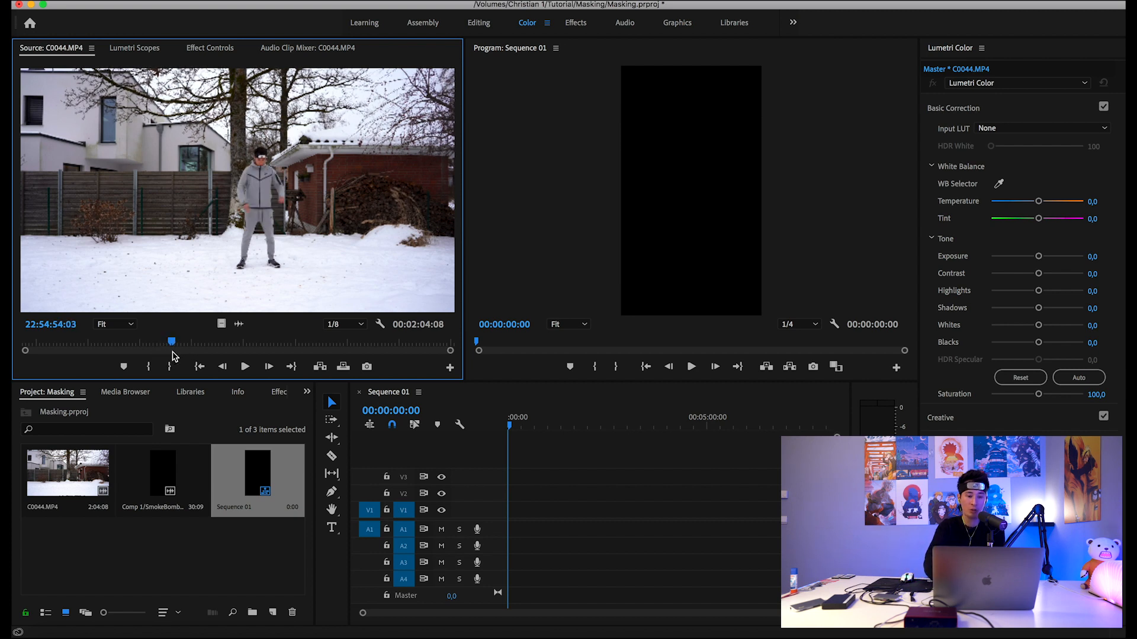
key(i)
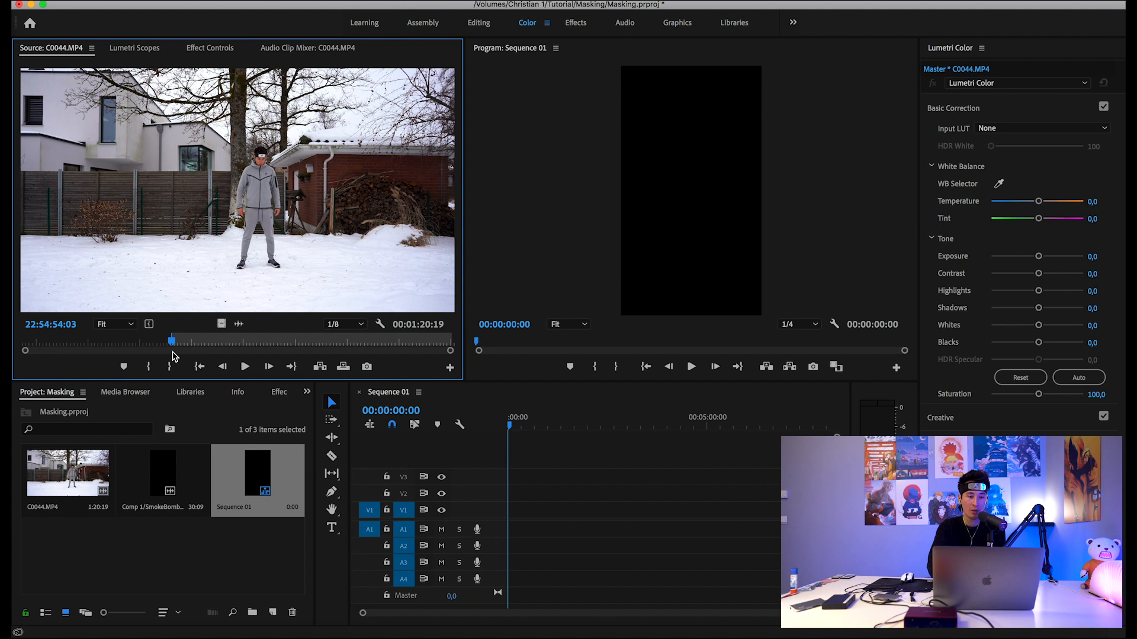
key(space)
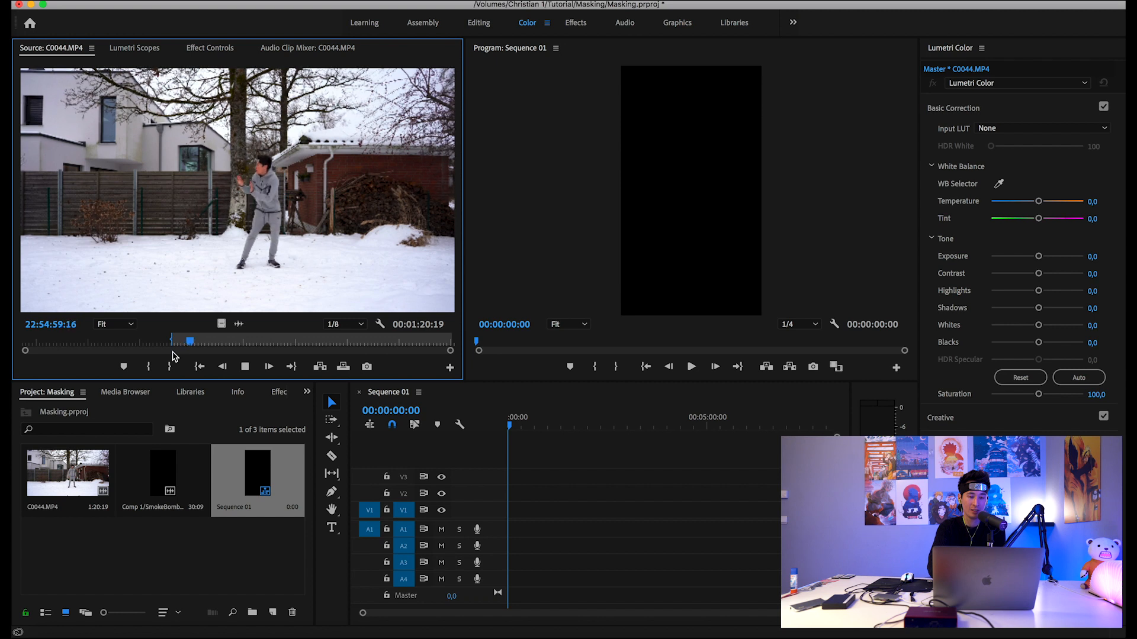
key(space)
key(o)
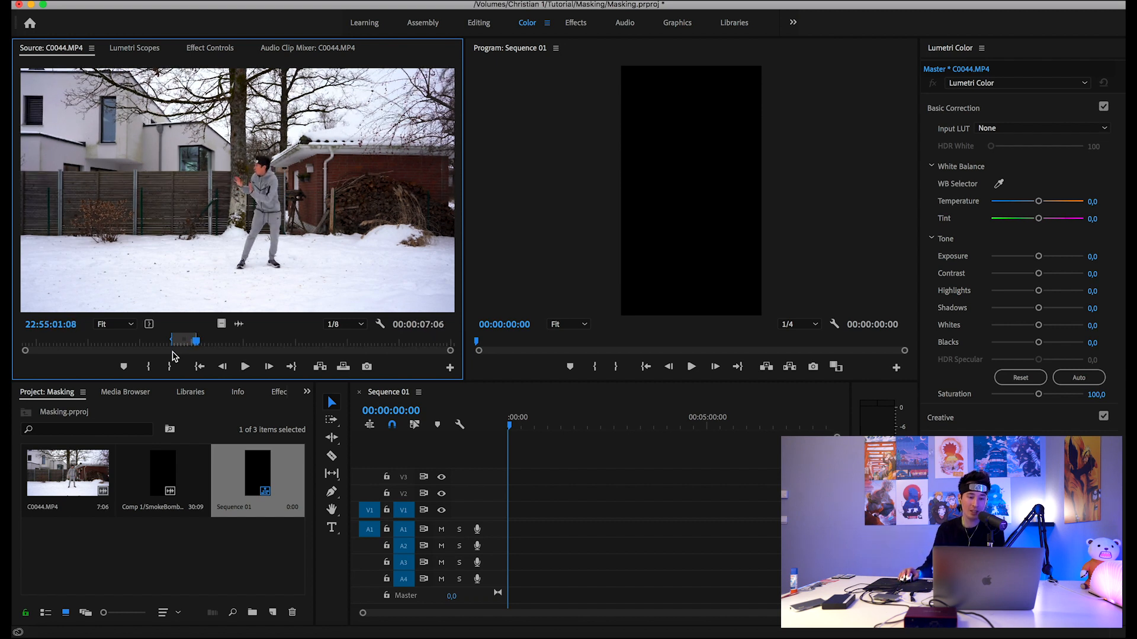
drag(220, 327, 504, 509)
click(679, 352)
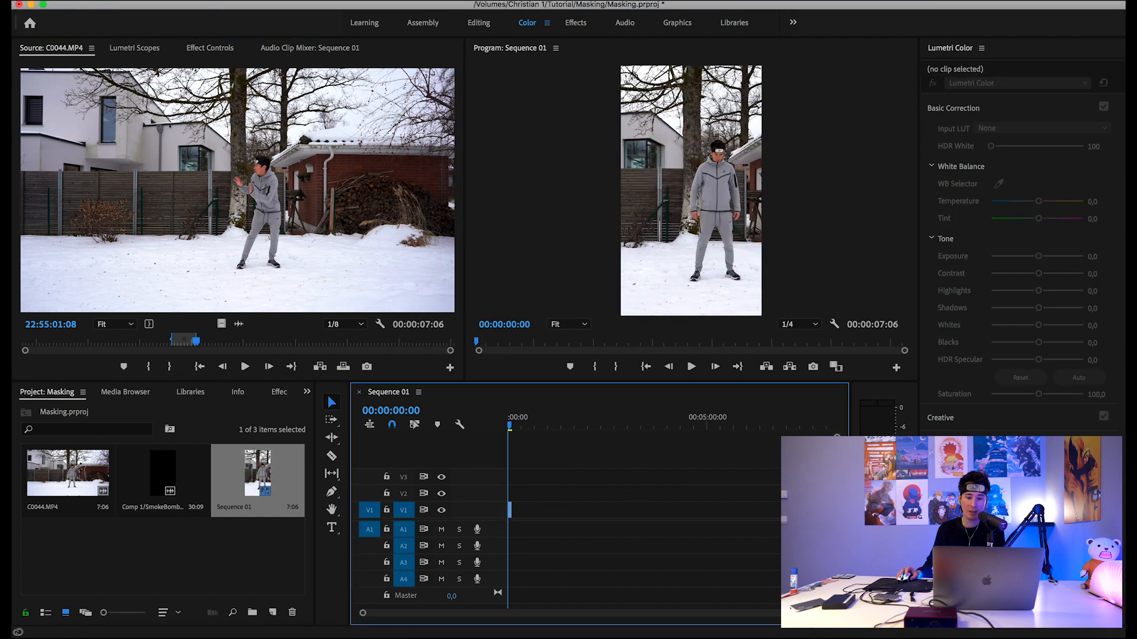
Step: Set the scale of the clip on track V1 to 89
drag(775, 613, 650, 612)
click(512, 510)
click(209, 48)
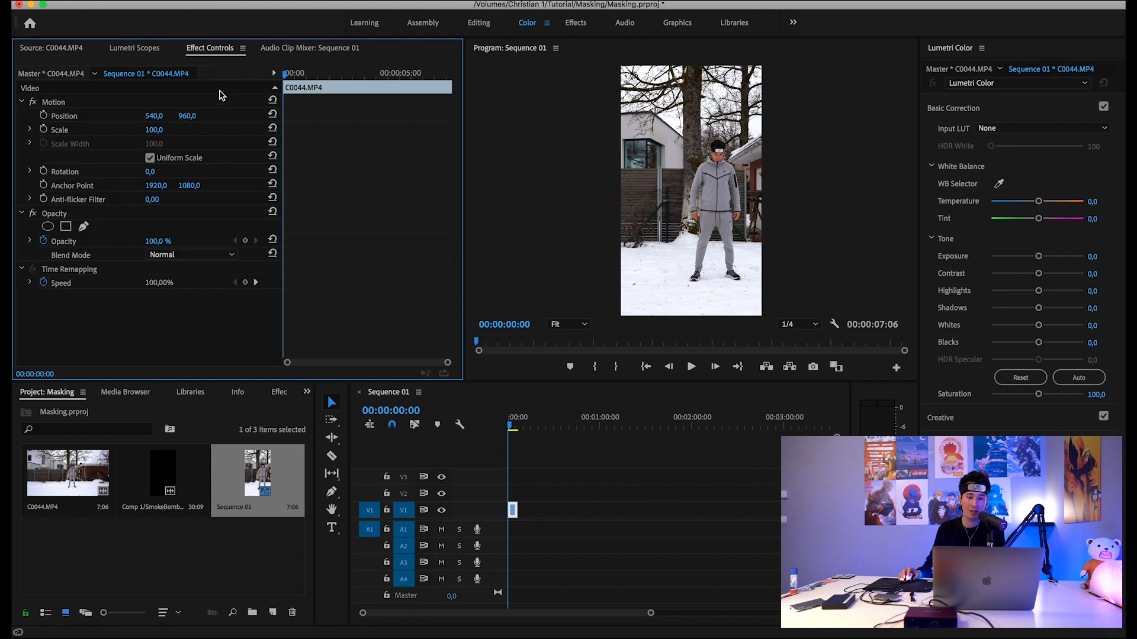
click(154, 130)
text(89)
key(Return)
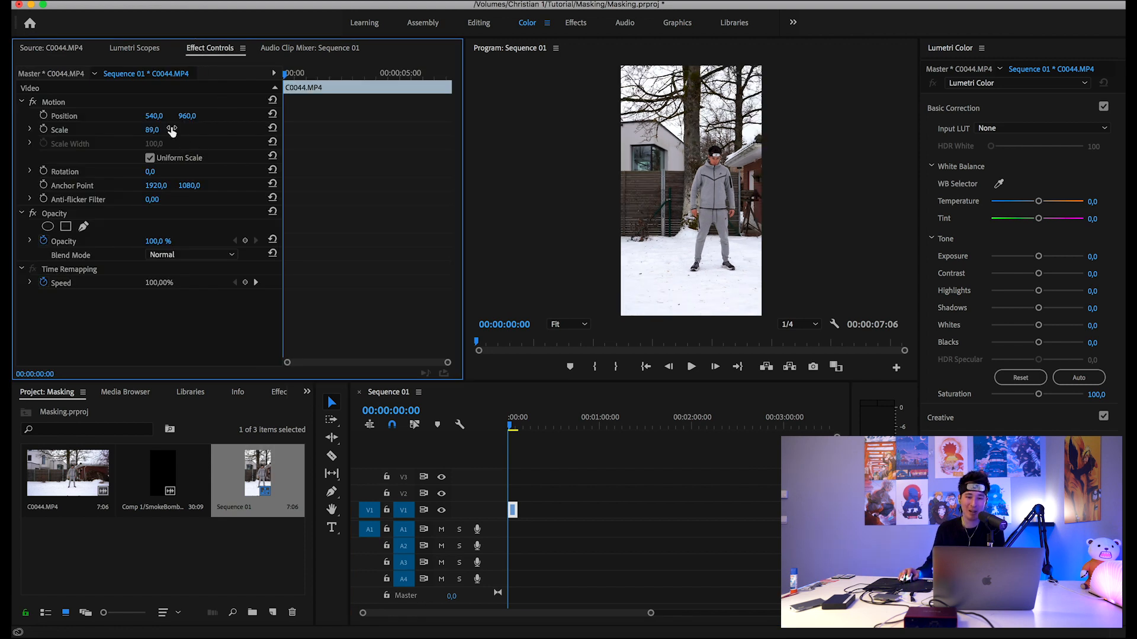
Step: Try a horizontal position of 564 for the V1 clip, and return it to 540
drag(154, 116, 167, 116)
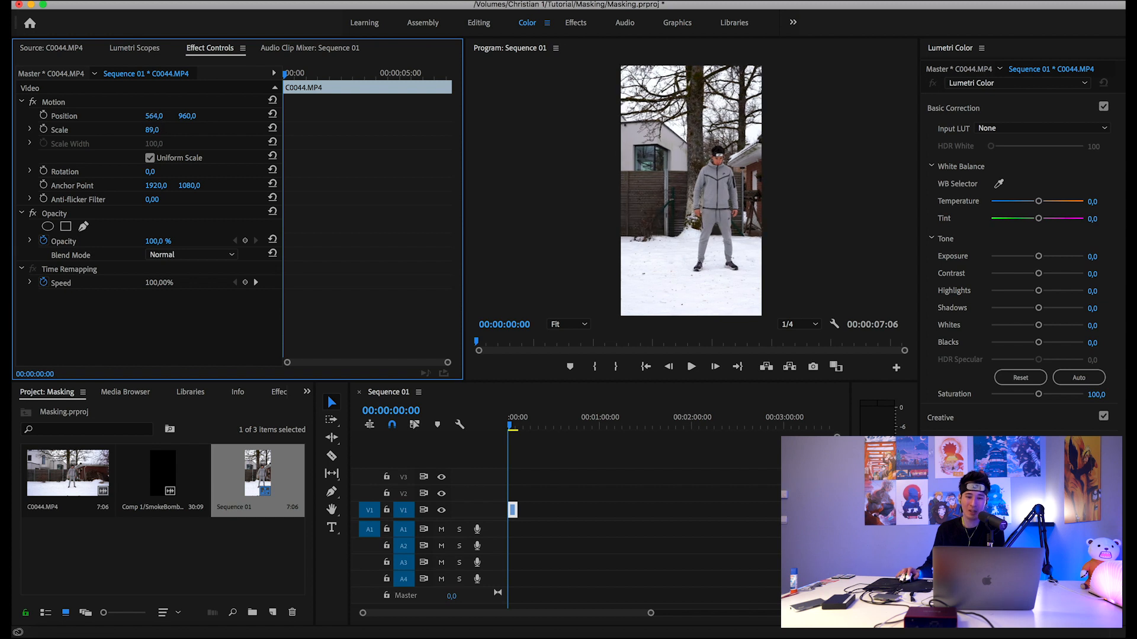
click(155, 117)
text(540)
key(Return)
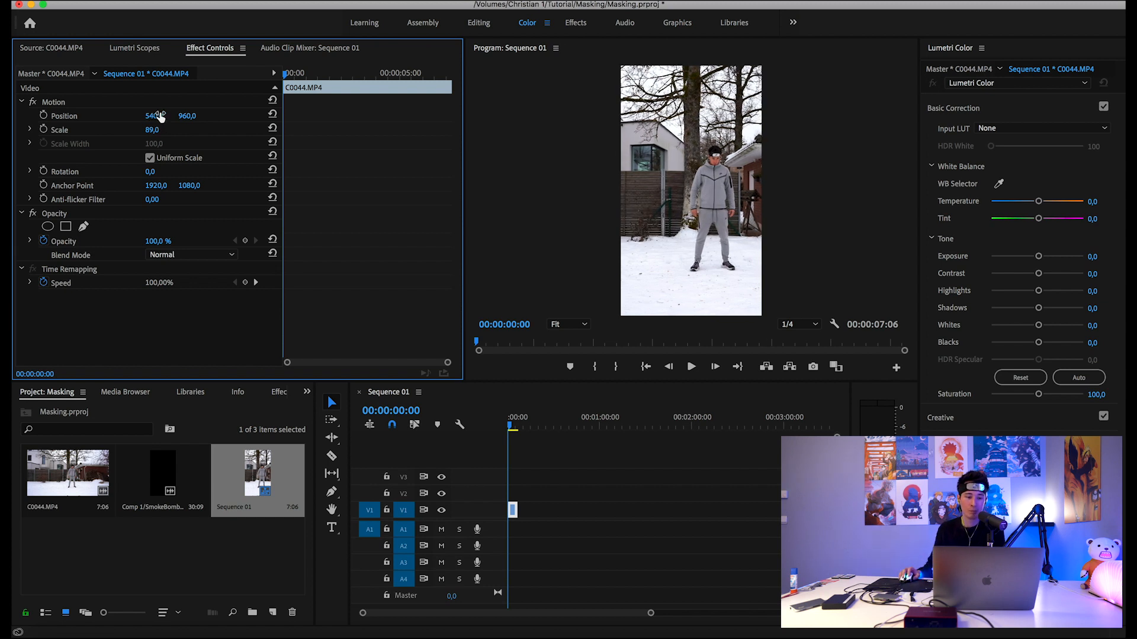
Step: Mark a 9:11 range of C0044.MP4 starting at 22:55:57:01 and place only its video on track V2 at the start of the sequence
double_click(67, 474)
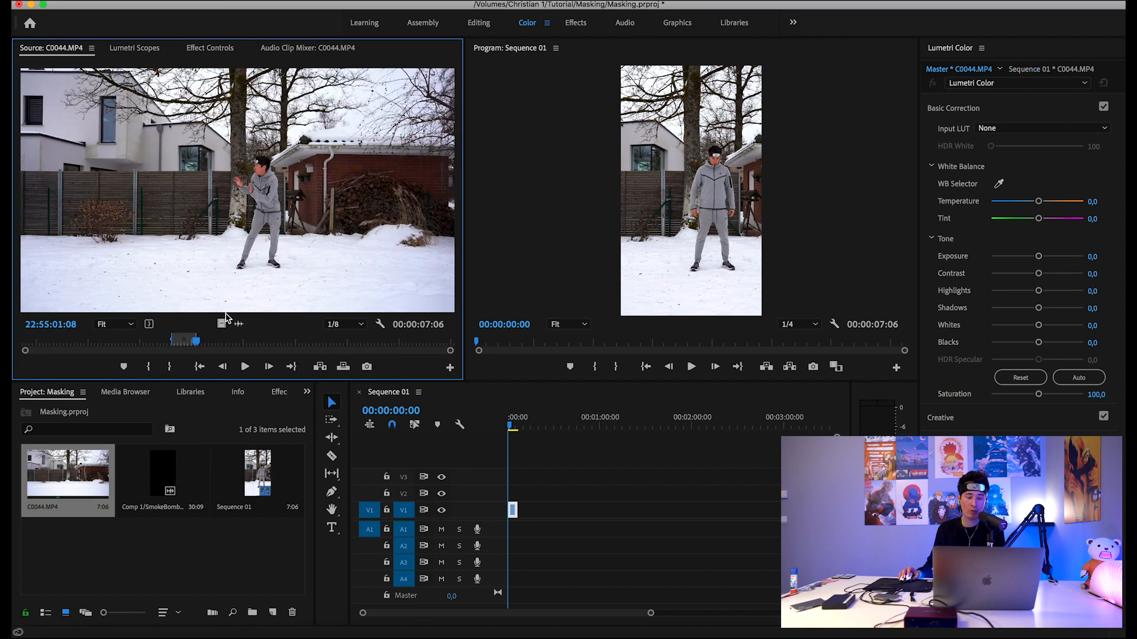
drag(215, 344, 390, 355)
key(i)
key(space)
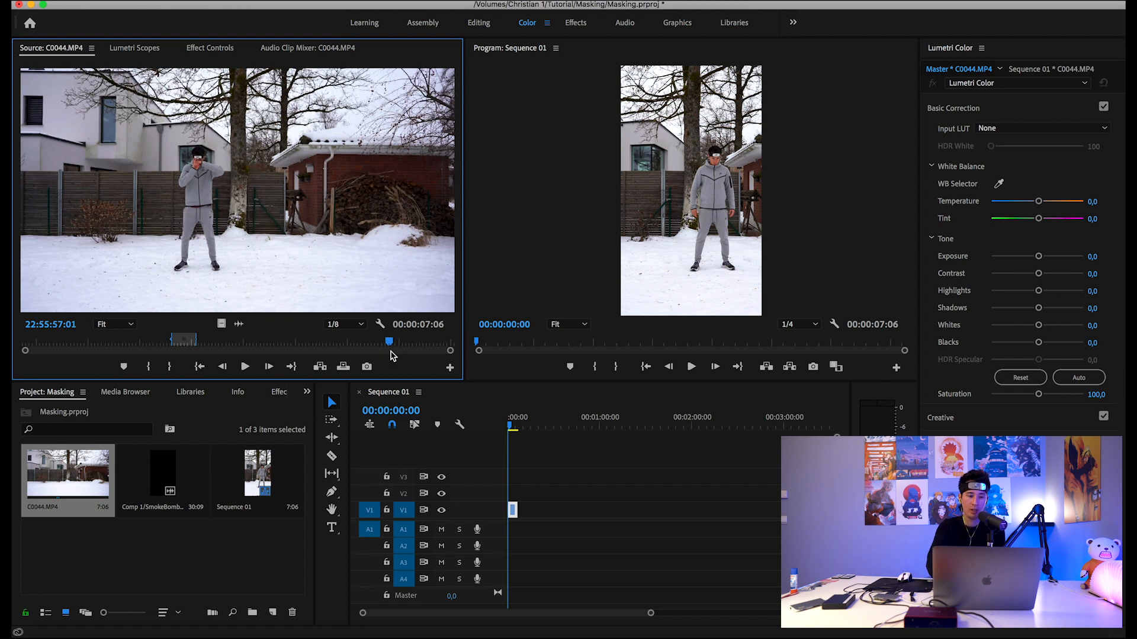
click(403, 344)
drag(402, 345, 424, 350)
key(o)
key(space)
key(space)
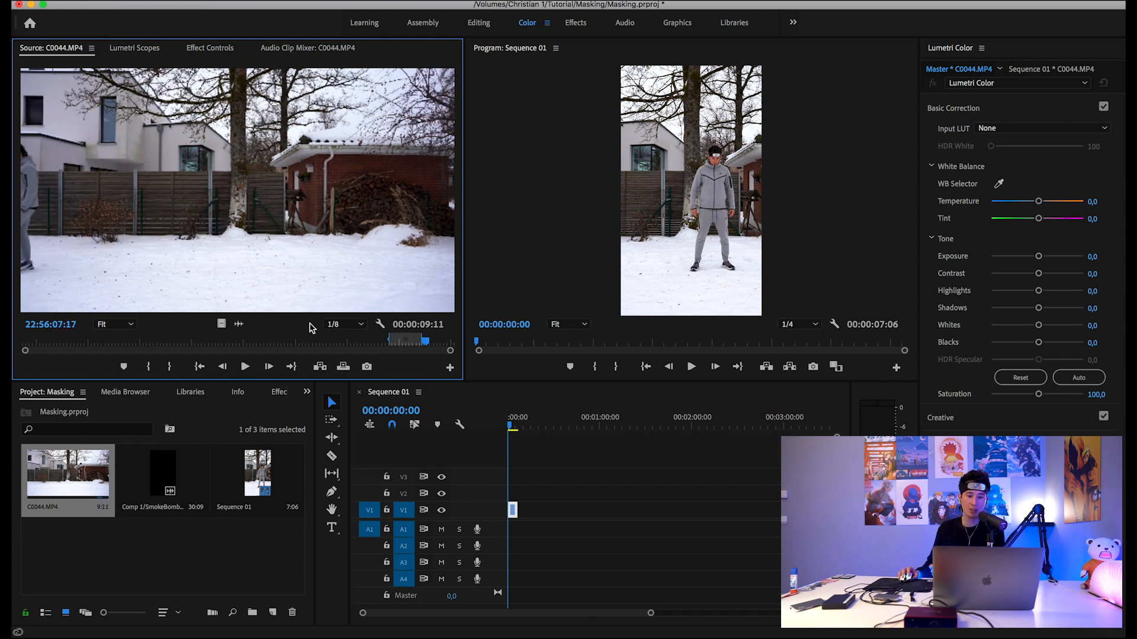
drag(224, 327, 511, 493)
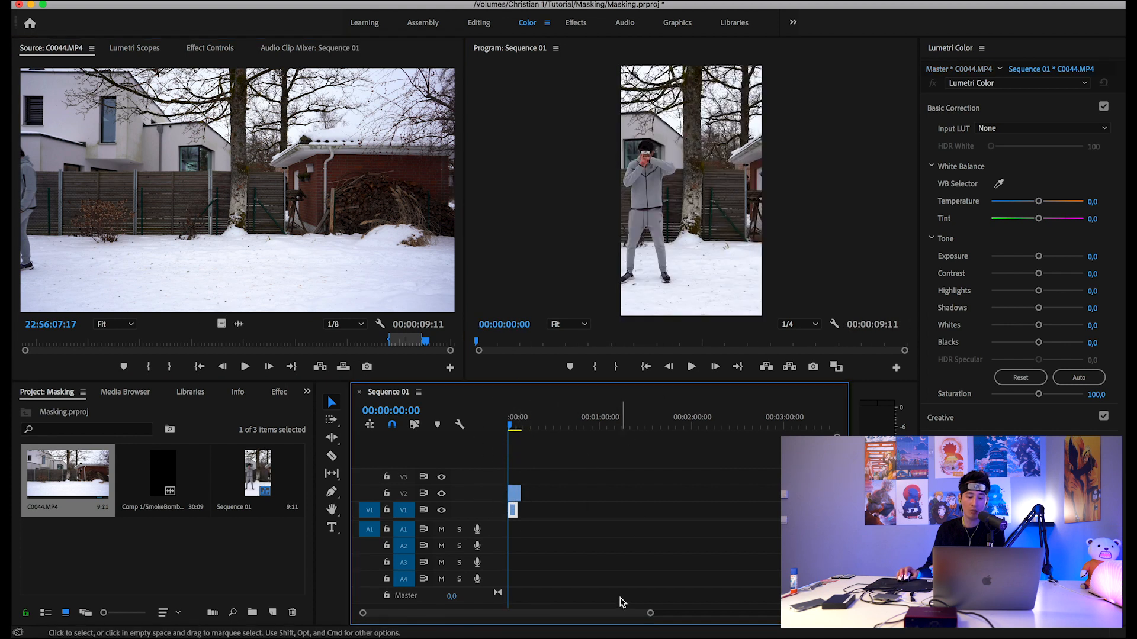
Step: Check the V1 clip's motion settings and compare its framing with the V2 clip by hiding and reshowing track V2
drag(650, 613, 572, 604)
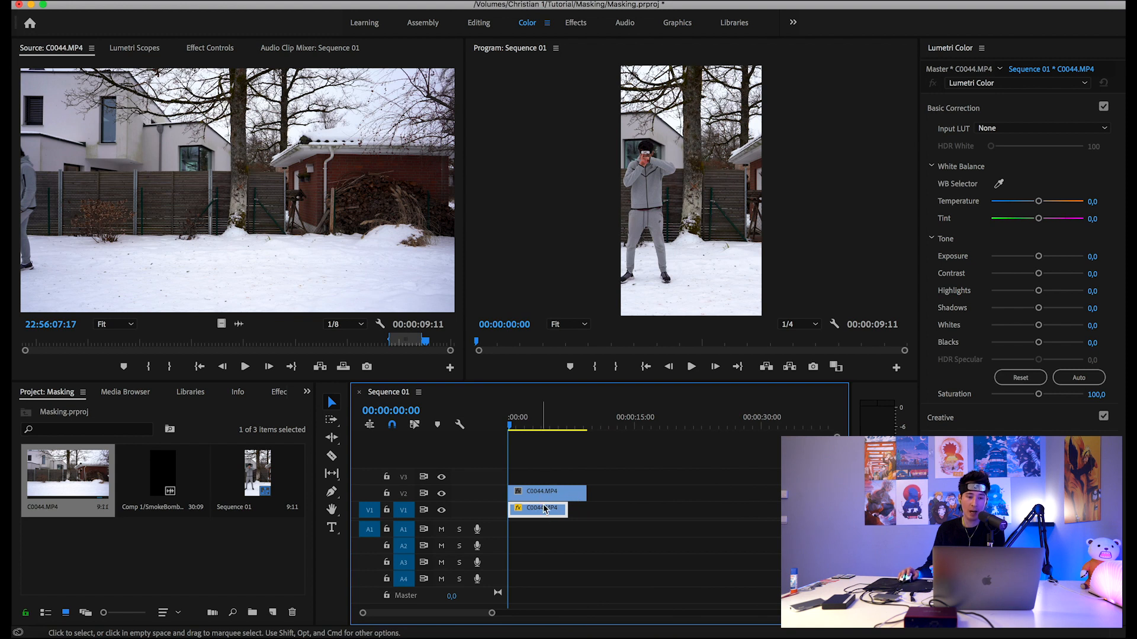
click(210, 48)
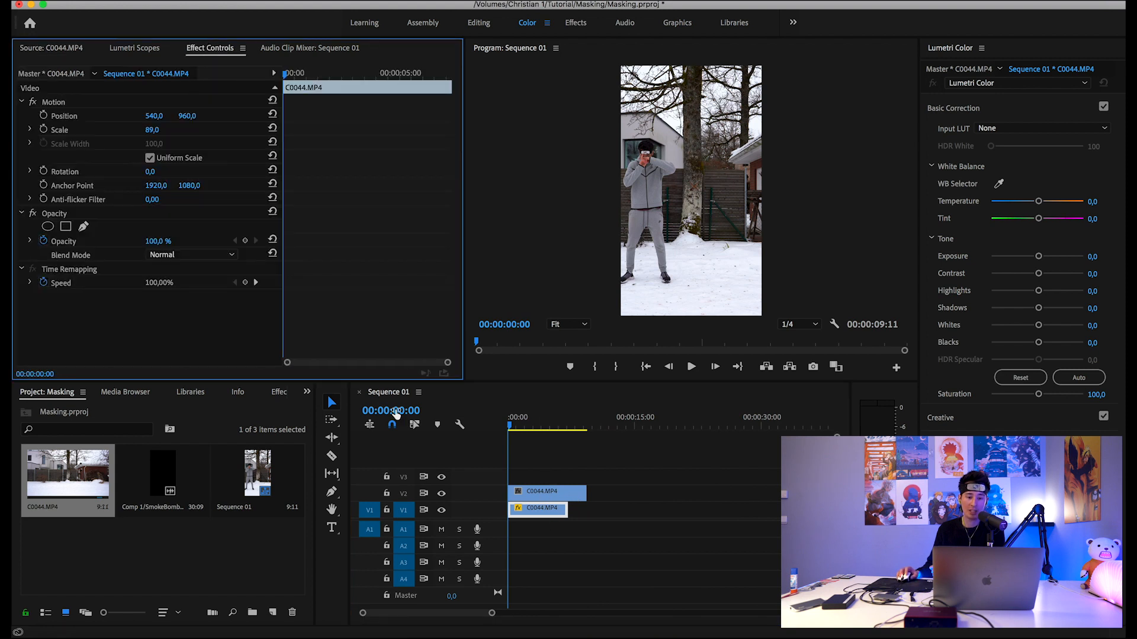
click(542, 515)
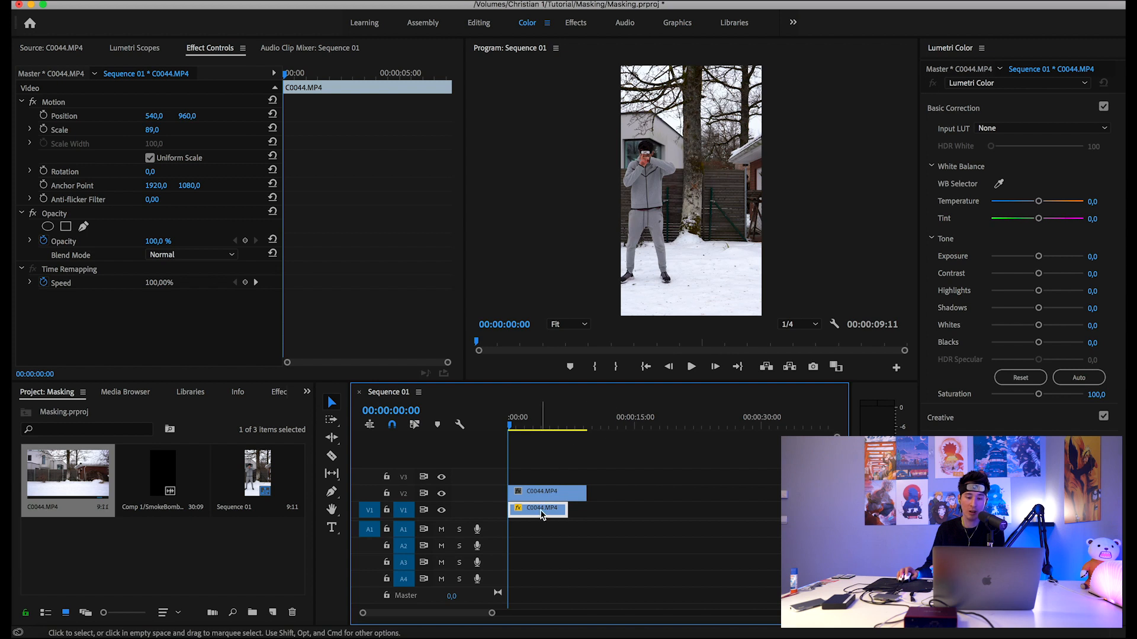
click(441, 493)
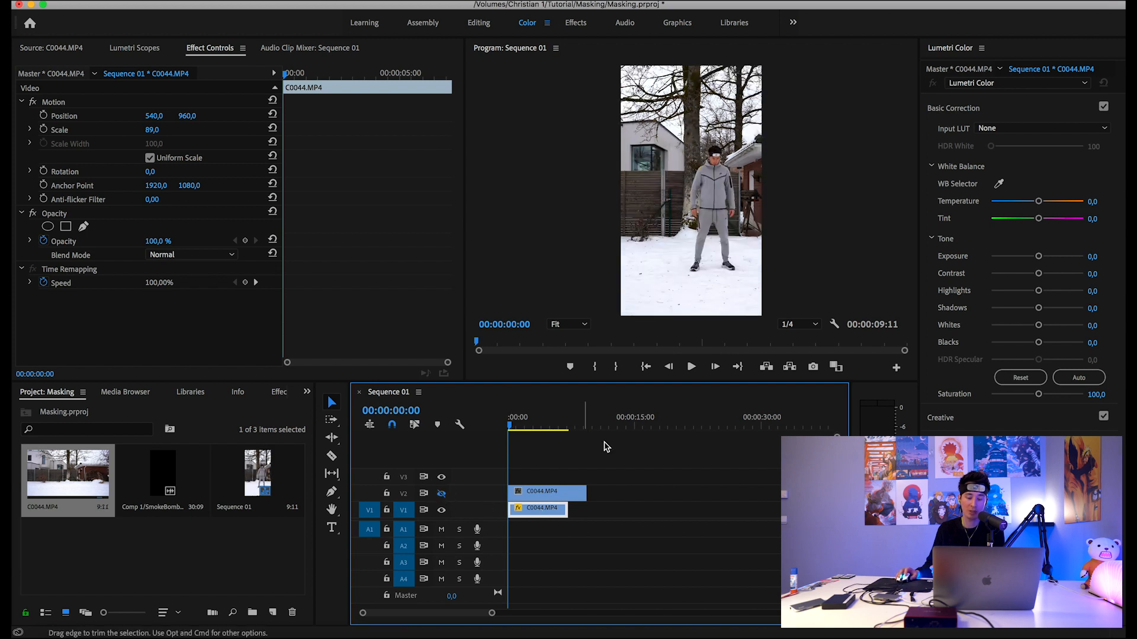
key(space)
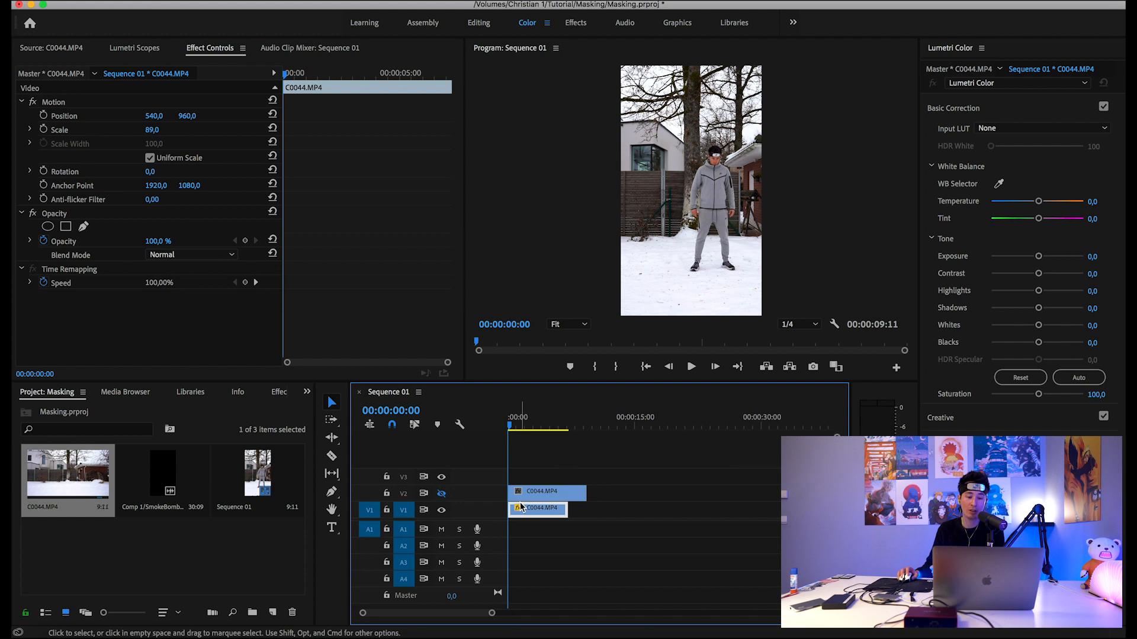
click(441, 493)
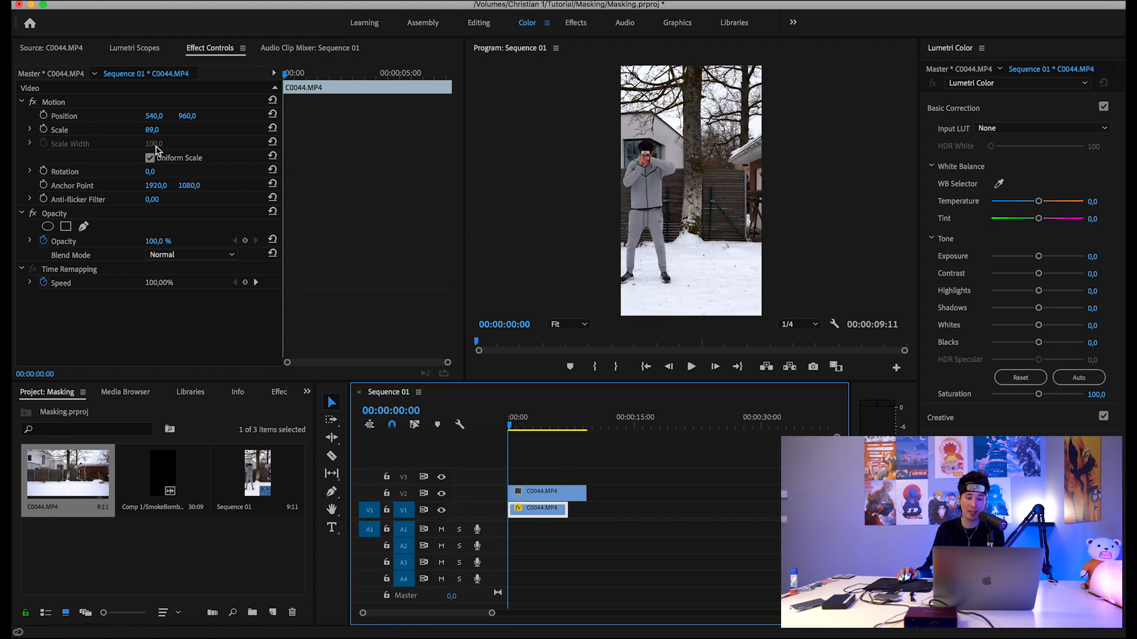
Step: Set the scale of the clip on track V2 to 89
click(545, 491)
click(164, 131)
text(89)
key(Return)
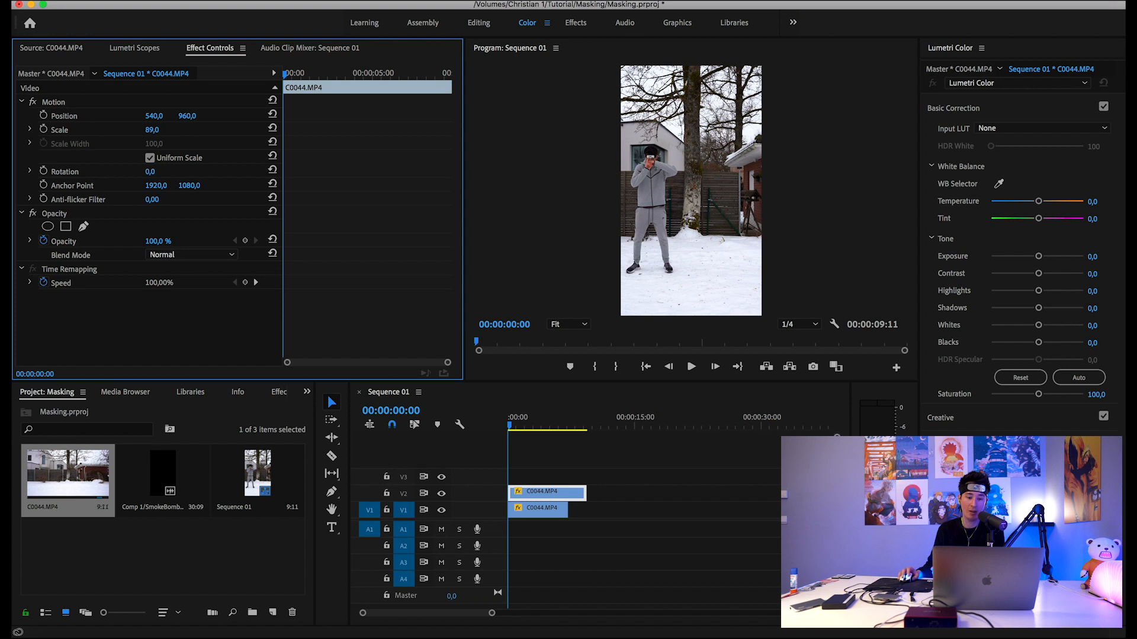
Step: Toggle the visibility of track V2 to compare the alignment of the two scaled clips, leaving the track visible
click(442, 494)
click(441, 494)
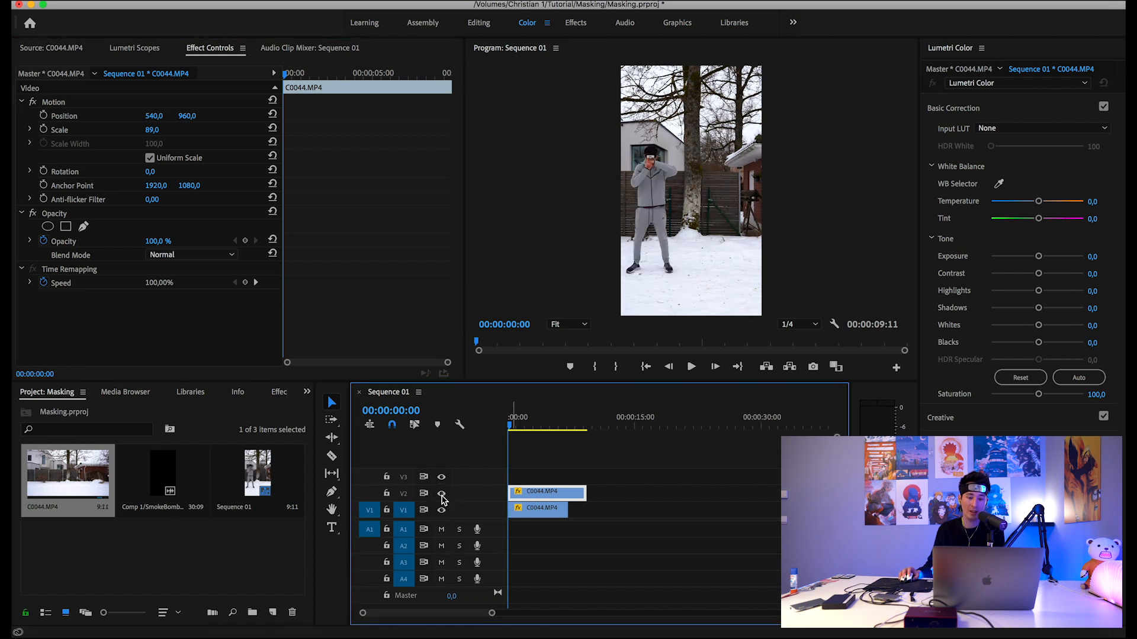
click(442, 494)
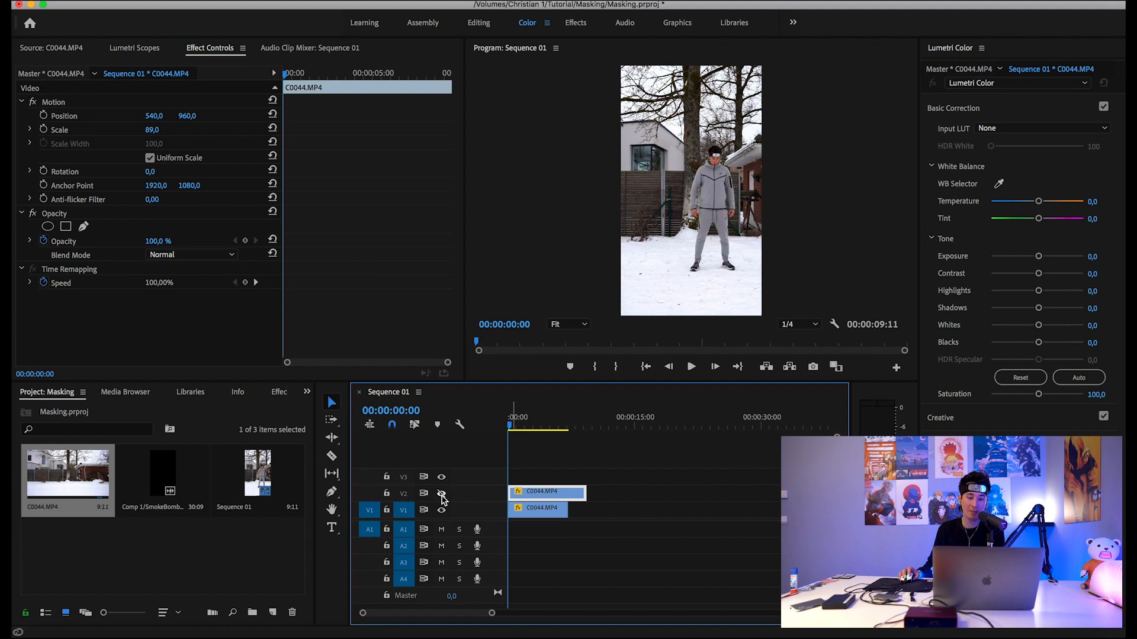
click(442, 495)
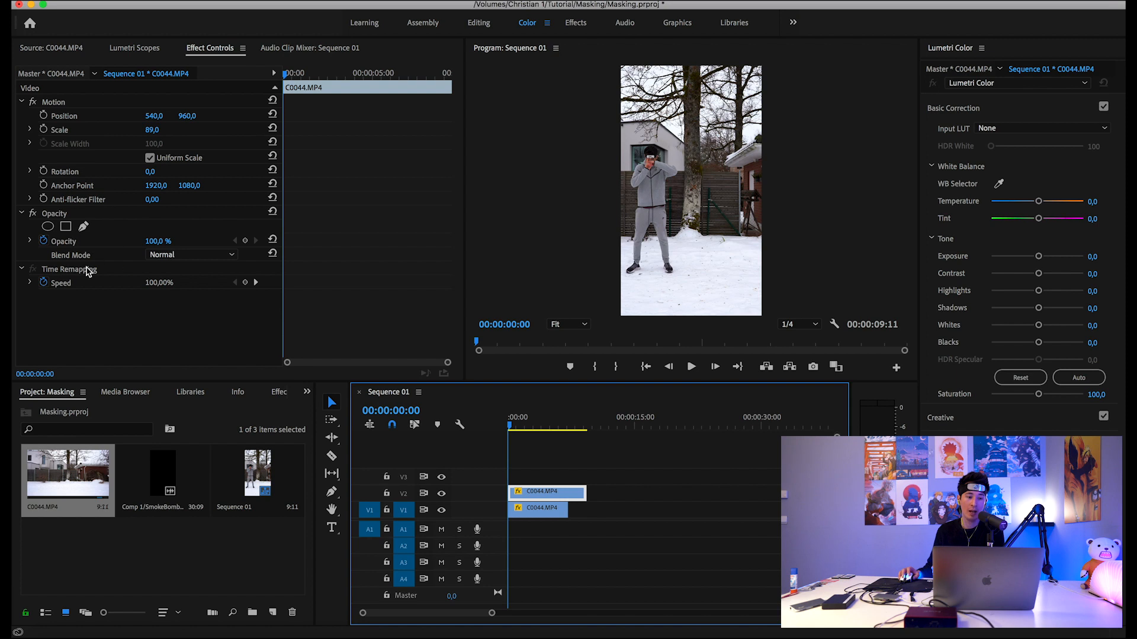
Step: Add an elliptical opacity mask to the V2 clip, move it over the left figure and stretch it past the feet
click(98, 215)
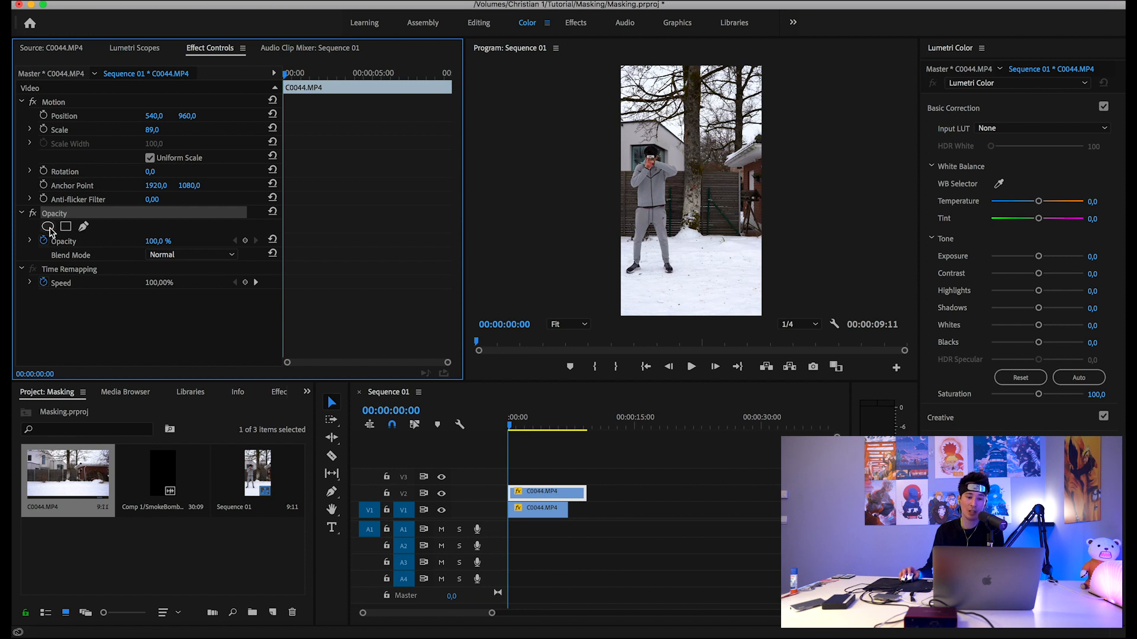
click(48, 227)
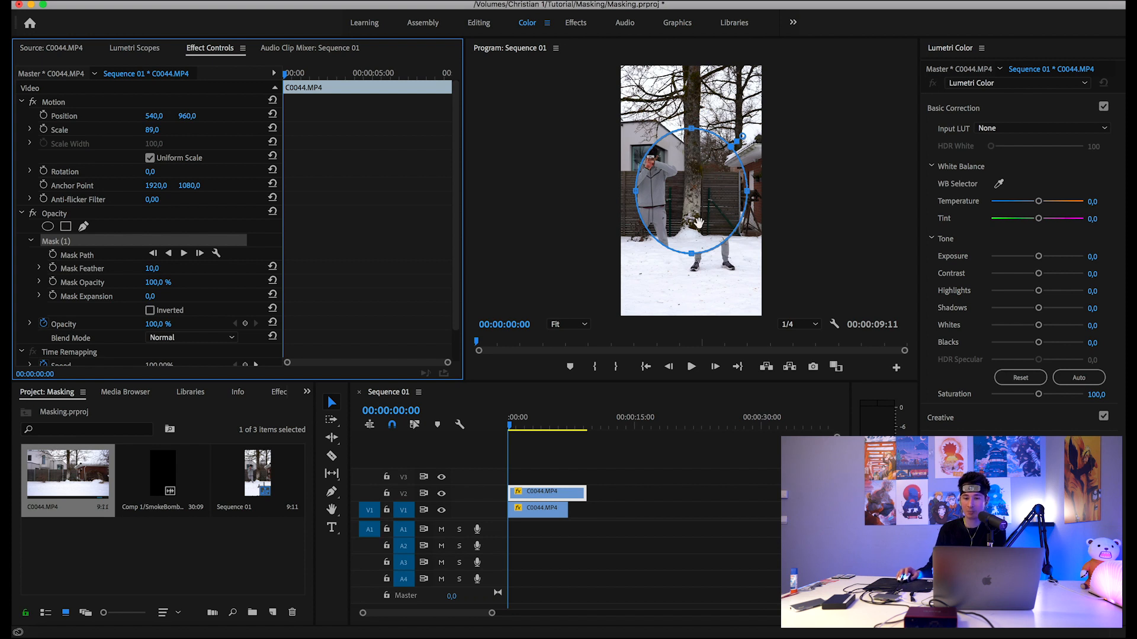
drag(679, 192, 632, 192)
drag(628, 247, 632, 291)
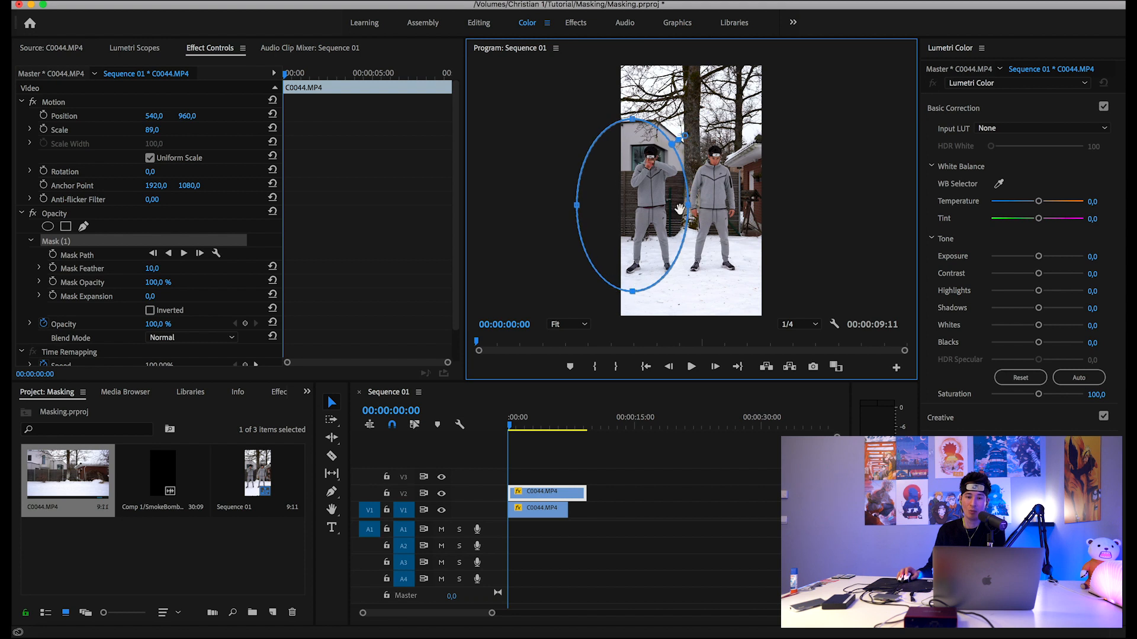
Step: Reshape the V2 mask's inner edge into a straighter line between the two figures by adding and adjusting path points
click(665, 264)
click(680, 273)
drag(680, 277, 683, 282)
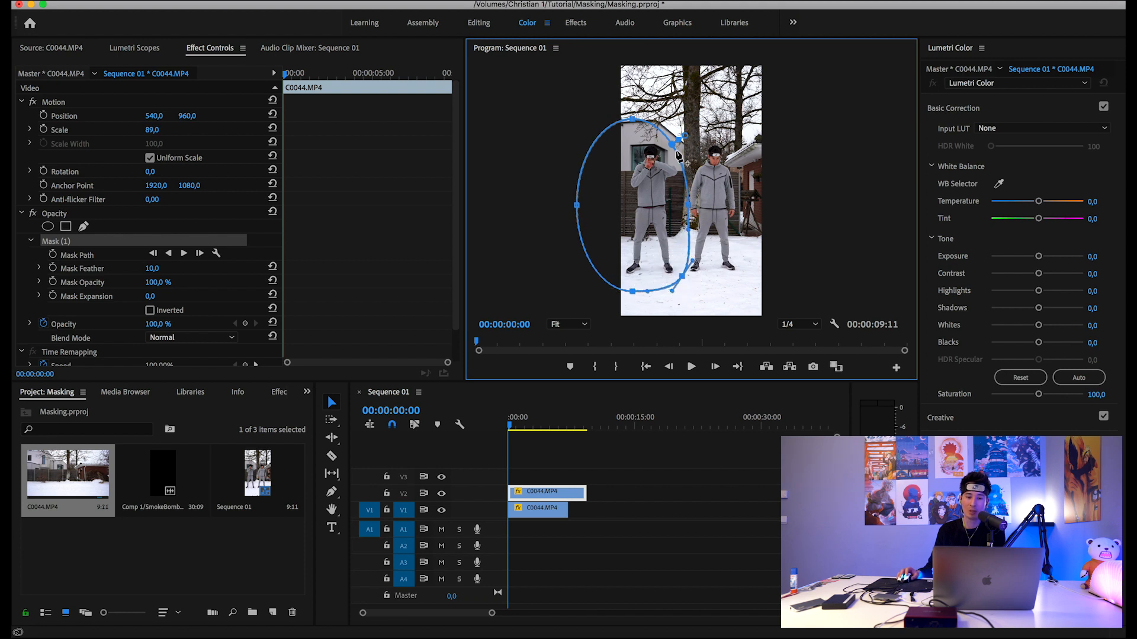
drag(681, 161, 663, 106)
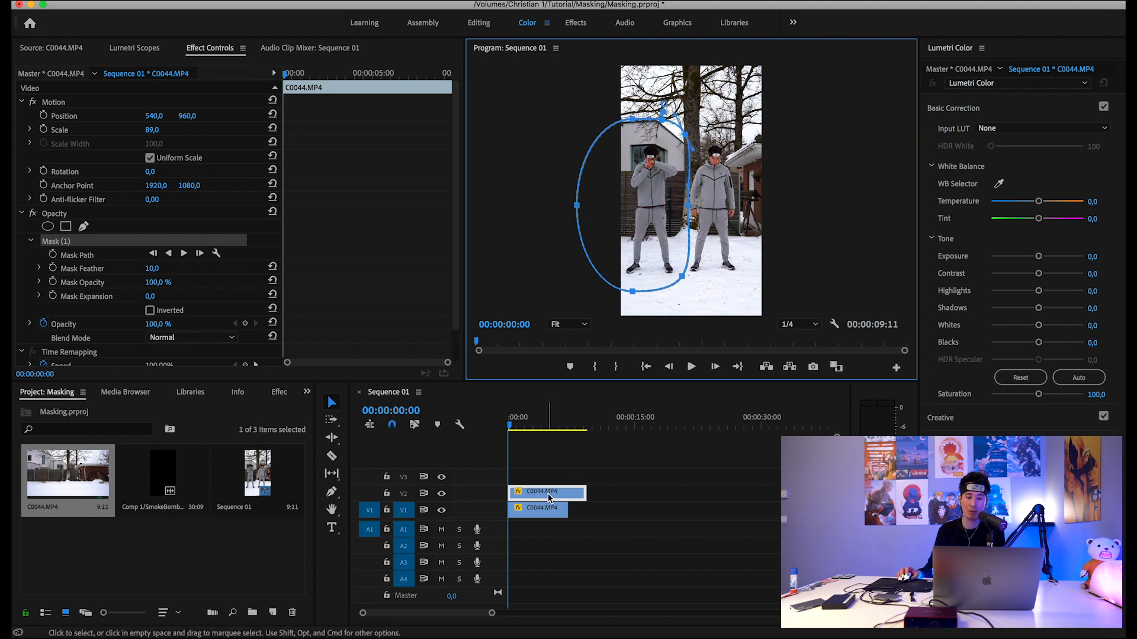
drag(689, 212, 683, 204)
drag(679, 277, 687, 258)
drag(686, 135, 690, 147)
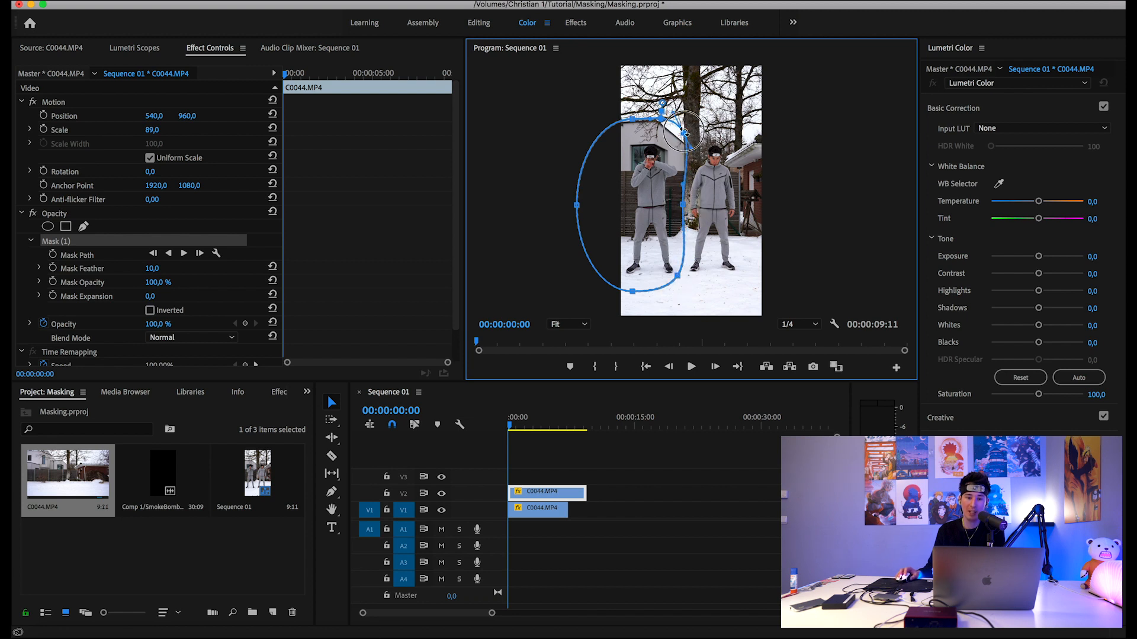
Step: Play the sequence from the start to check the masked composite of the two figures
click(512, 417)
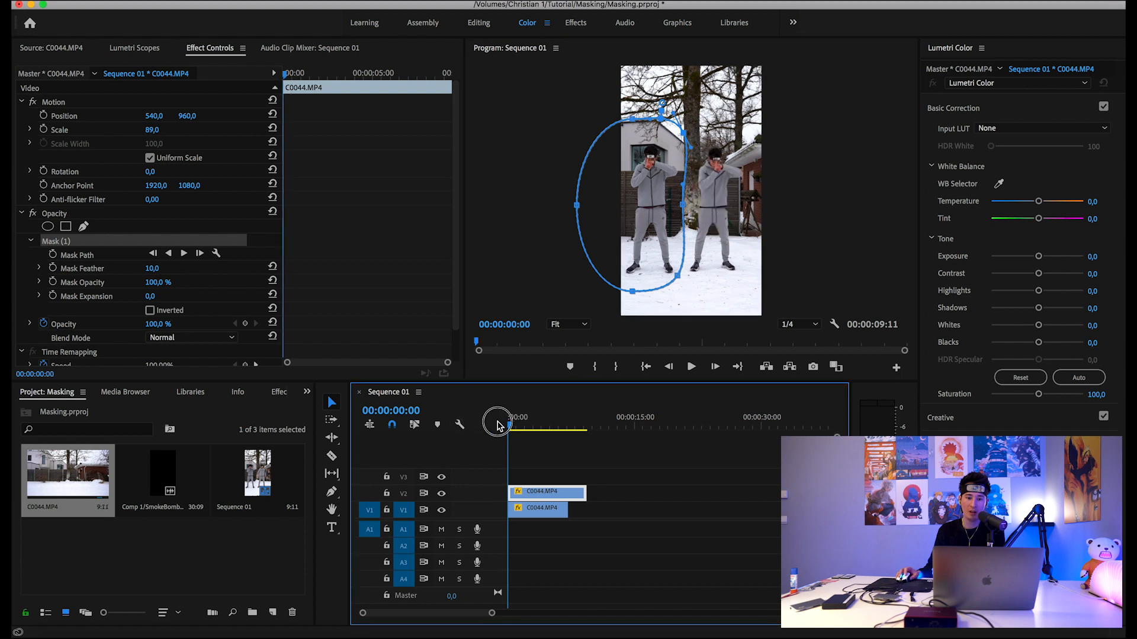
click(691, 367)
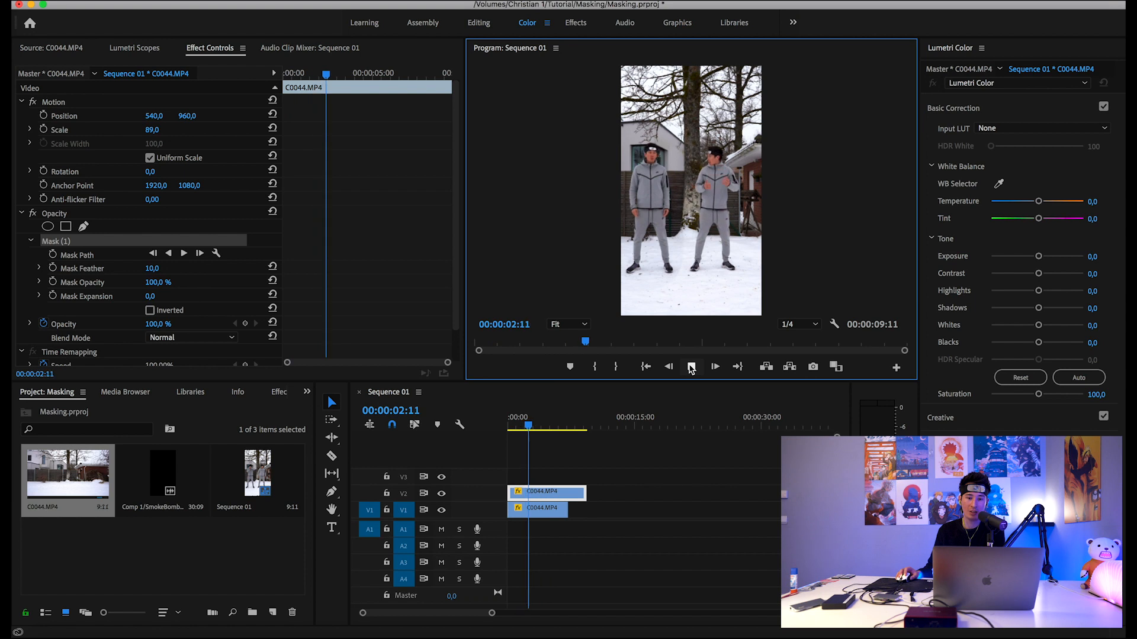
click(692, 367)
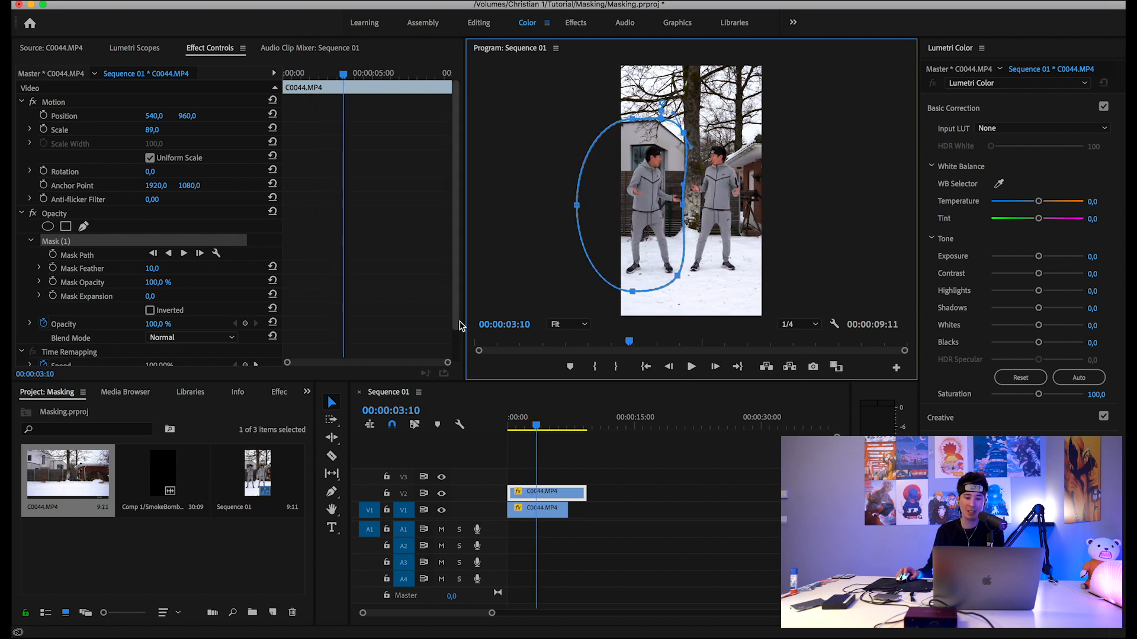
Step: Inspect the mask edge at 100% preview zoom and set the V2 clip's mask feather to 57
click(560, 324)
click(569, 413)
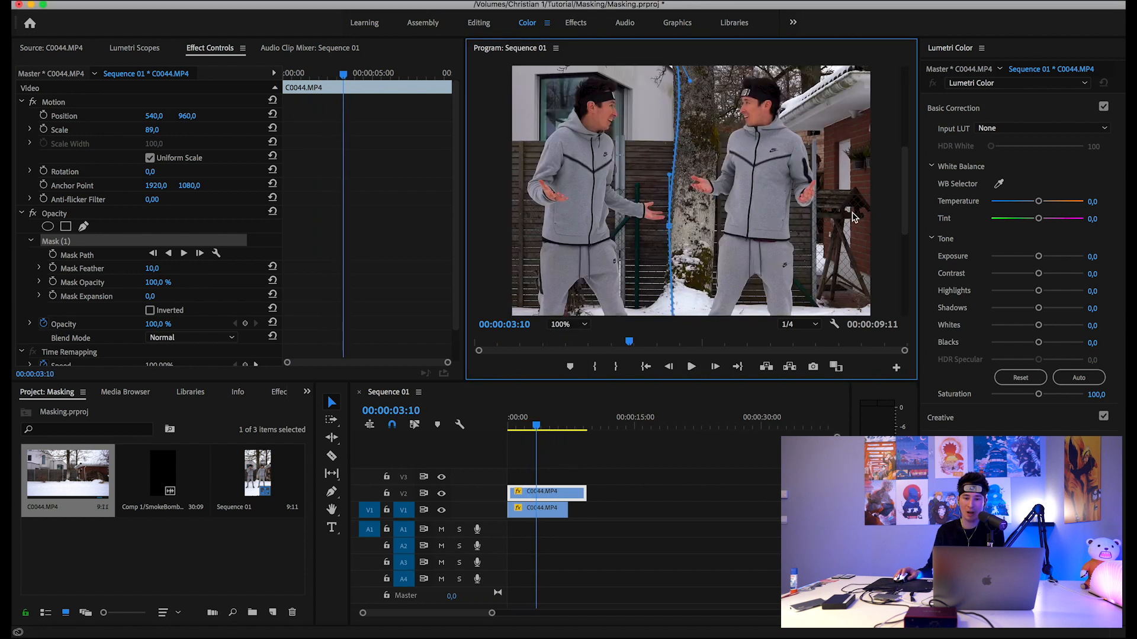
drag(906, 211, 902, 263)
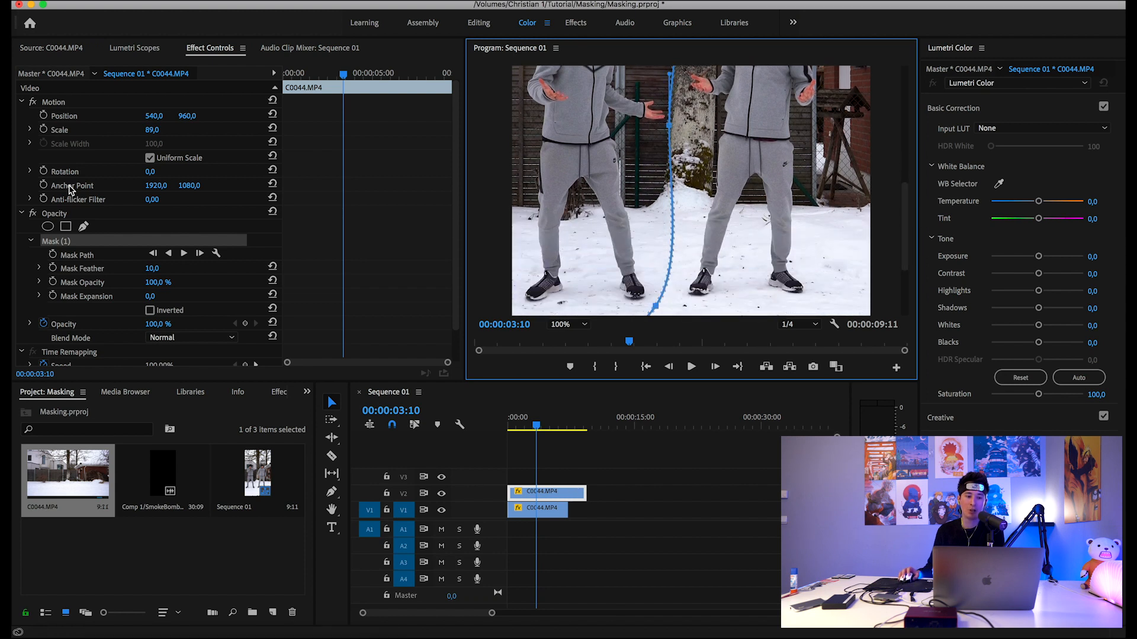
click(85, 251)
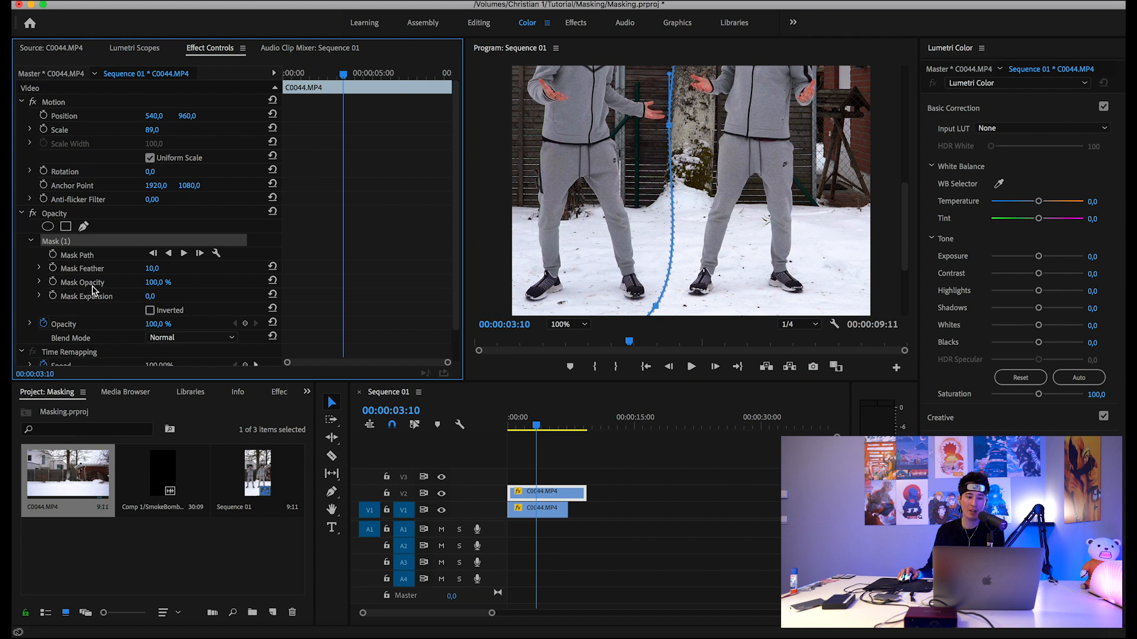
click(93, 270)
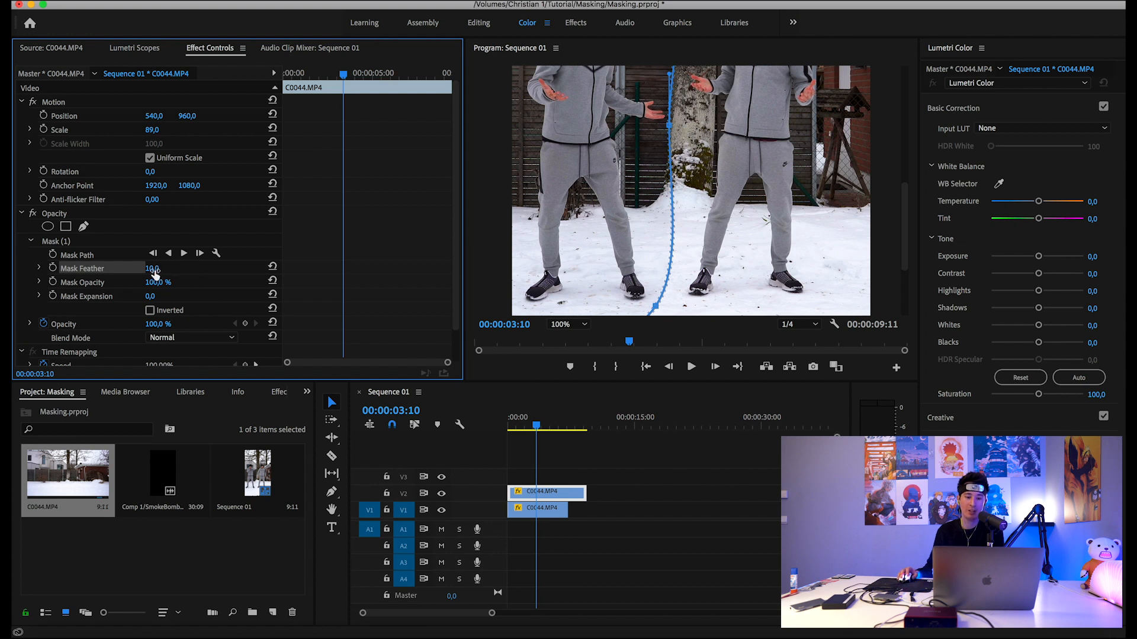
mouse_move(152, 268)
mouse_down()
mouse_move(165, 268)
mouse_move(146, 268)
mouse_up()
Step: Return to the sequence start and view the whole feathered composite at Fit size with no clip selected
drag(538, 429, 457, 432)
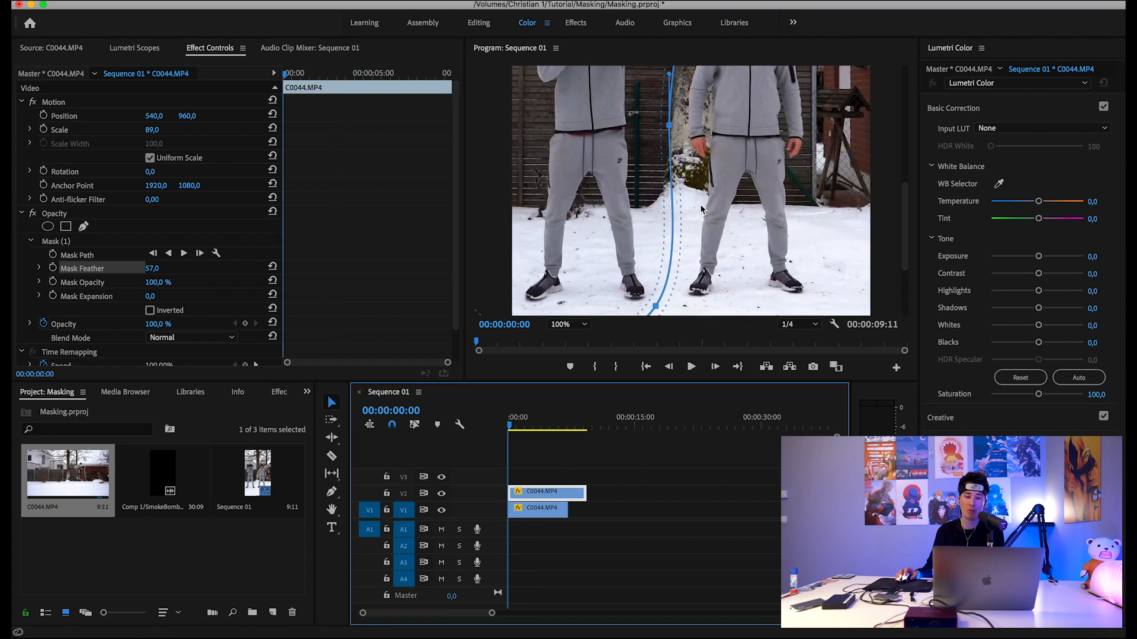
click(578, 325)
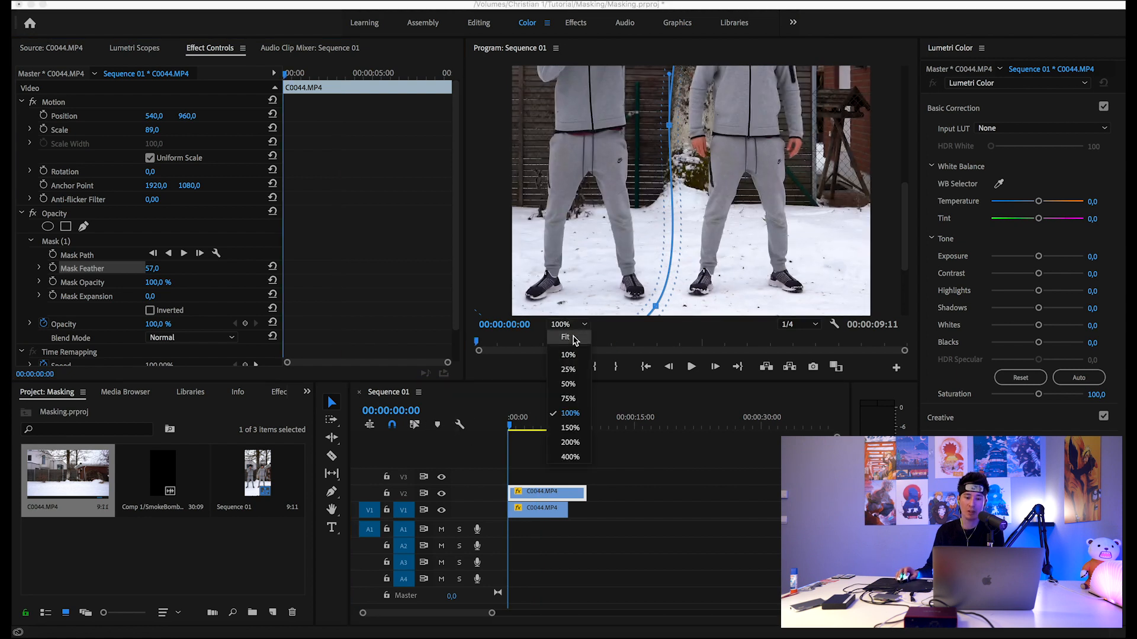
click(565, 335)
click(670, 481)
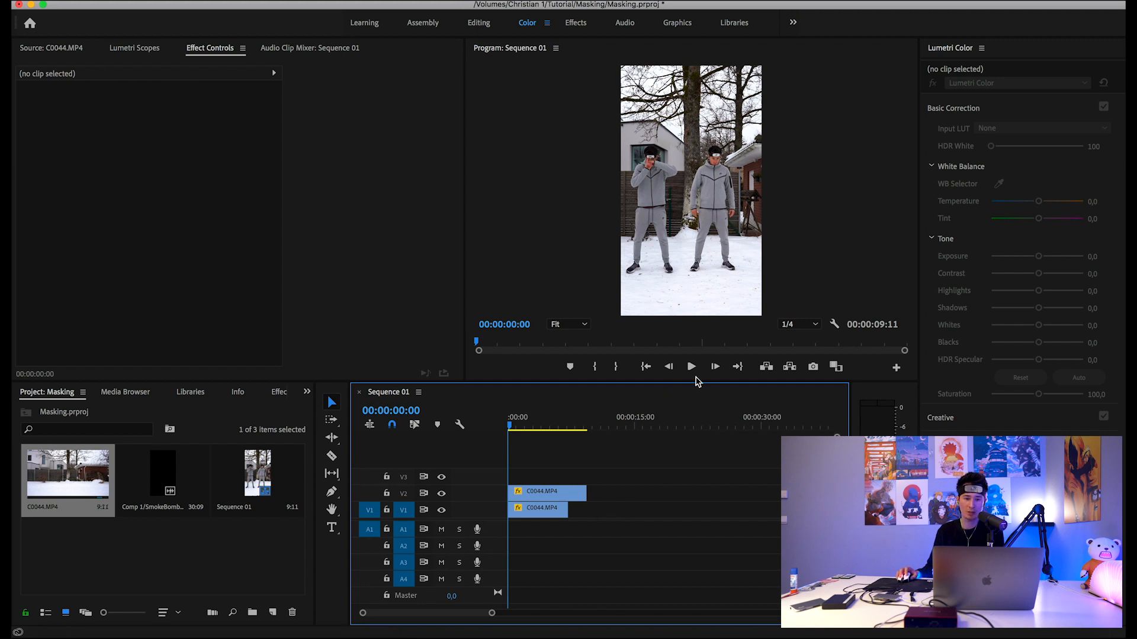
Step: Set the horizontal position of the C0044.MP4 clip on track V1 to 619
click(559, 493)
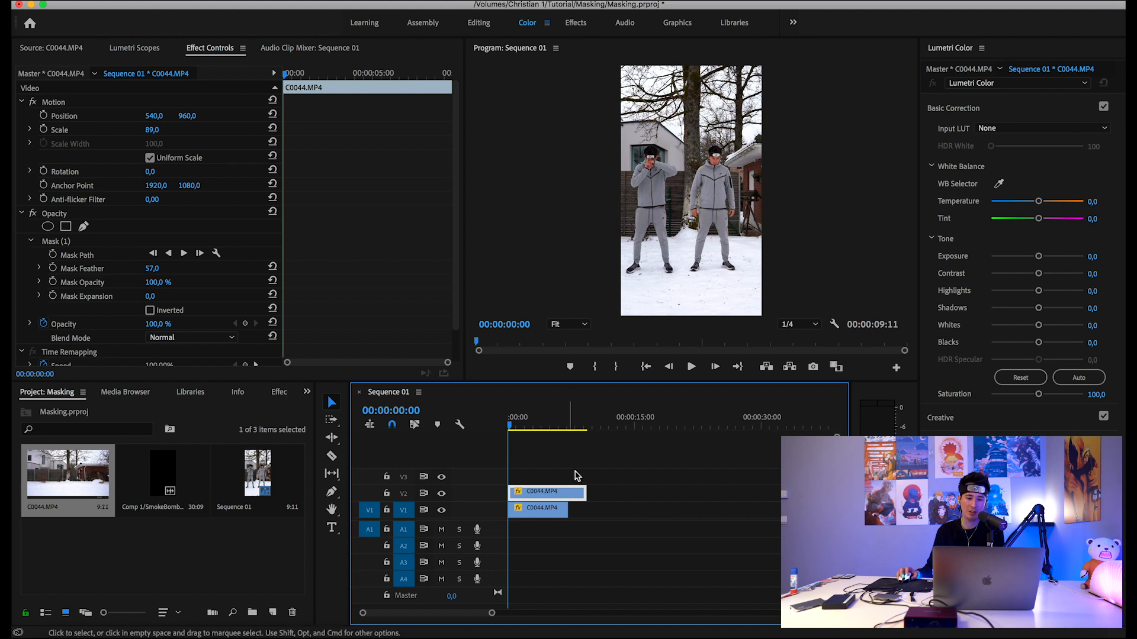
click(540, 516)
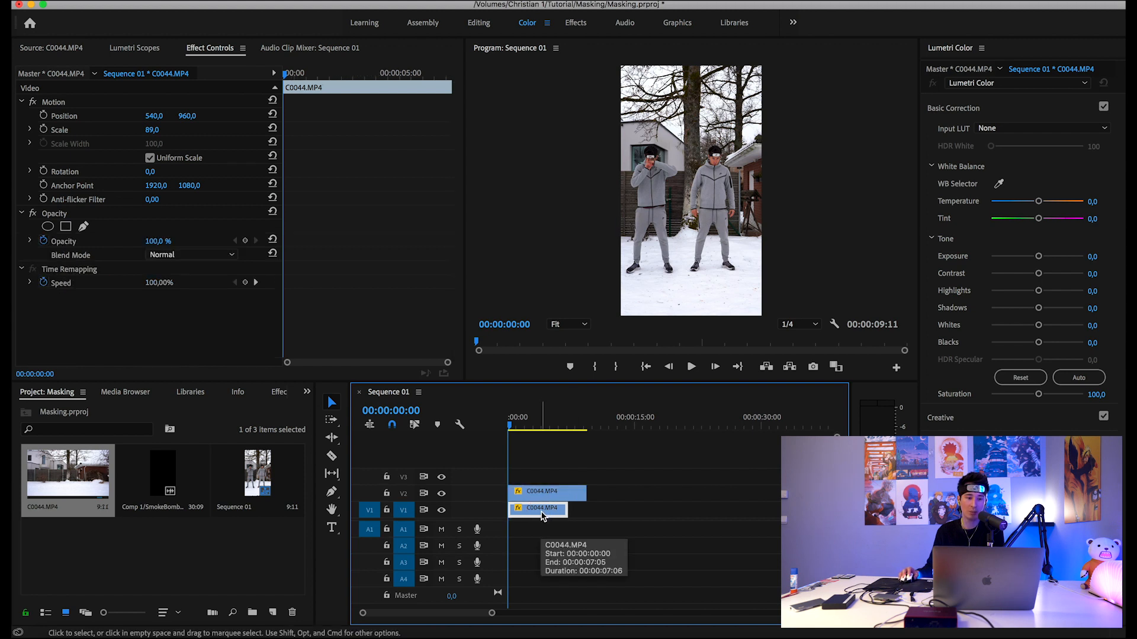
mouse_move(152, 119)
mouse_down()
mouse_move(71, 122)
mouse_move(149, 124)
mouse_up()
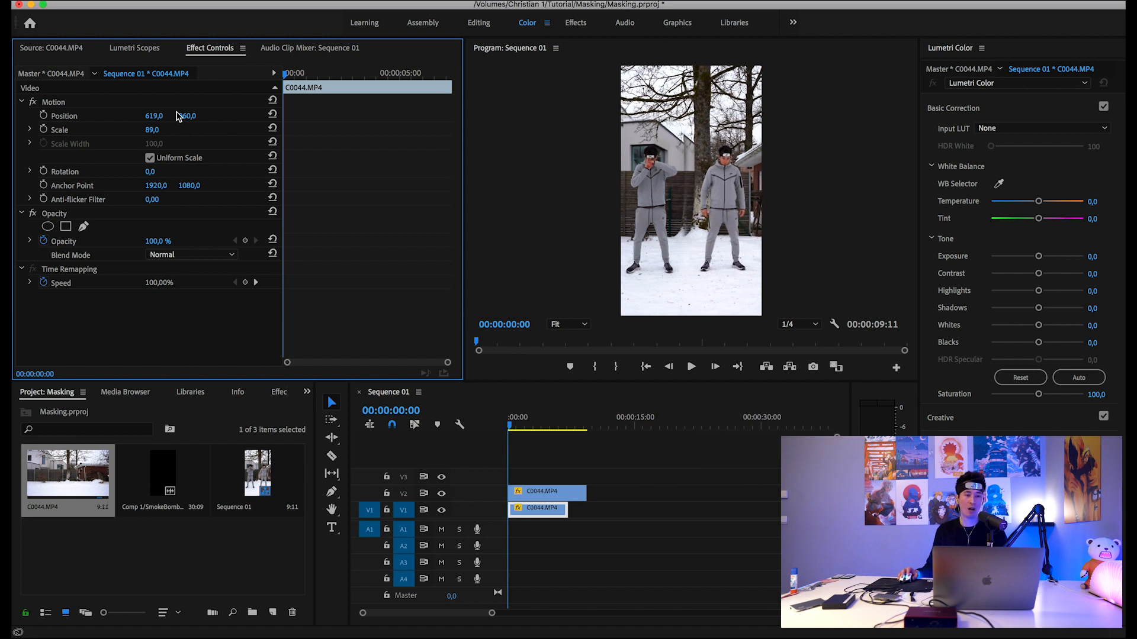
Step: Match the V2 clip to the V1 clip by setting its horizontal position to 619
click(154, 116)
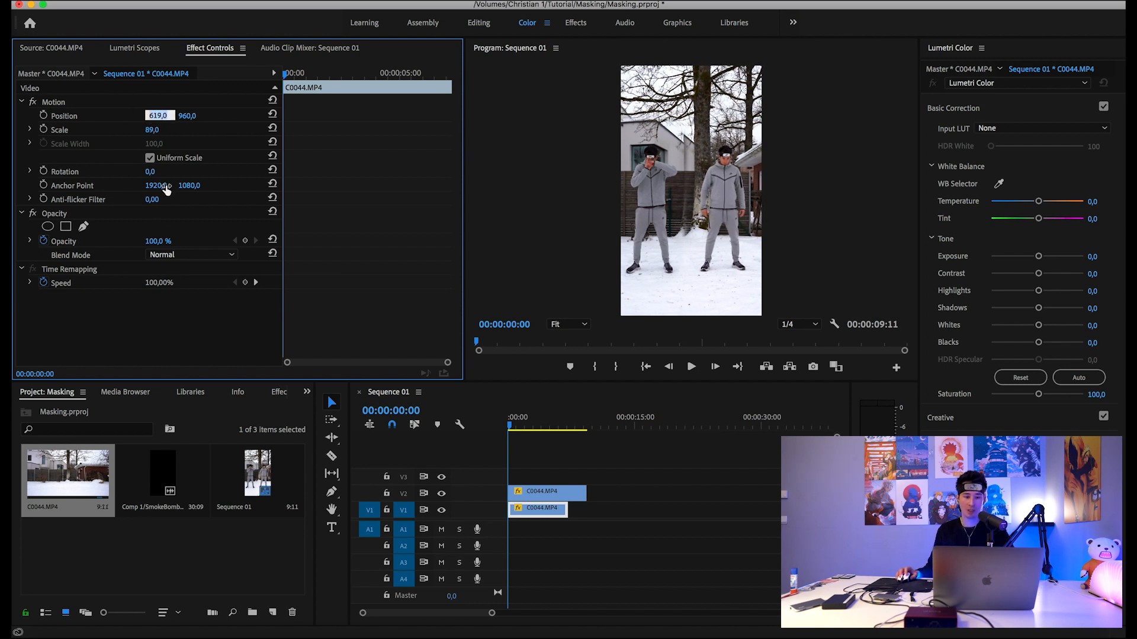
click(547, 493)
click(154, 116)
text(619)
key(Return)
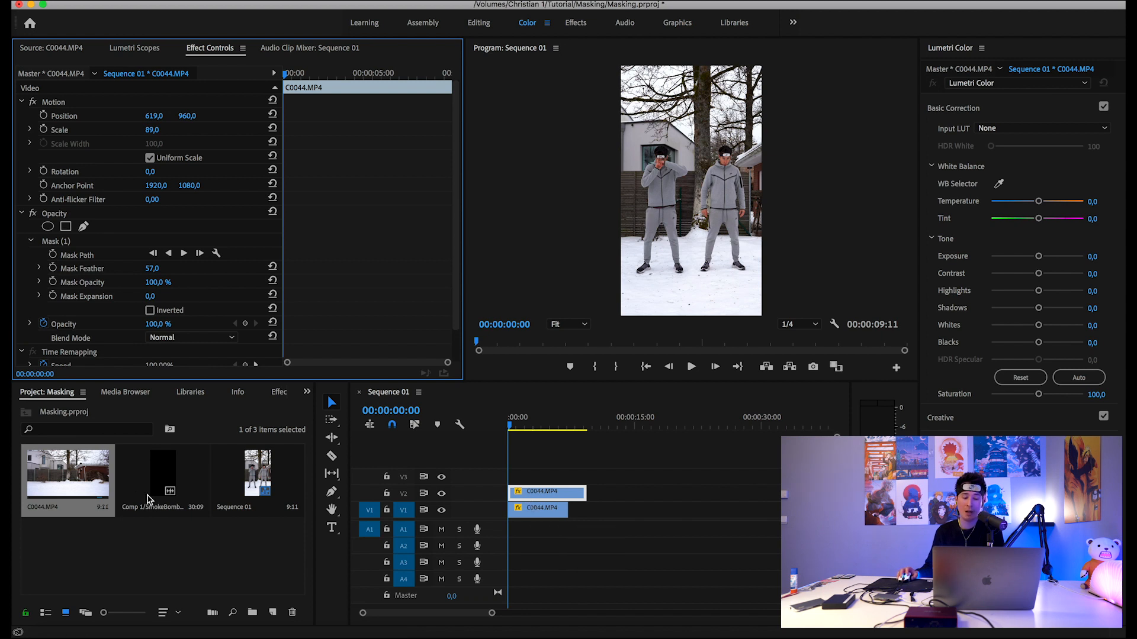
Step: Open Comp 1/SmokeBomb.aep in the source monitor and scrub to the smoke burst at 00:00:00:11
double_click(172, 477)
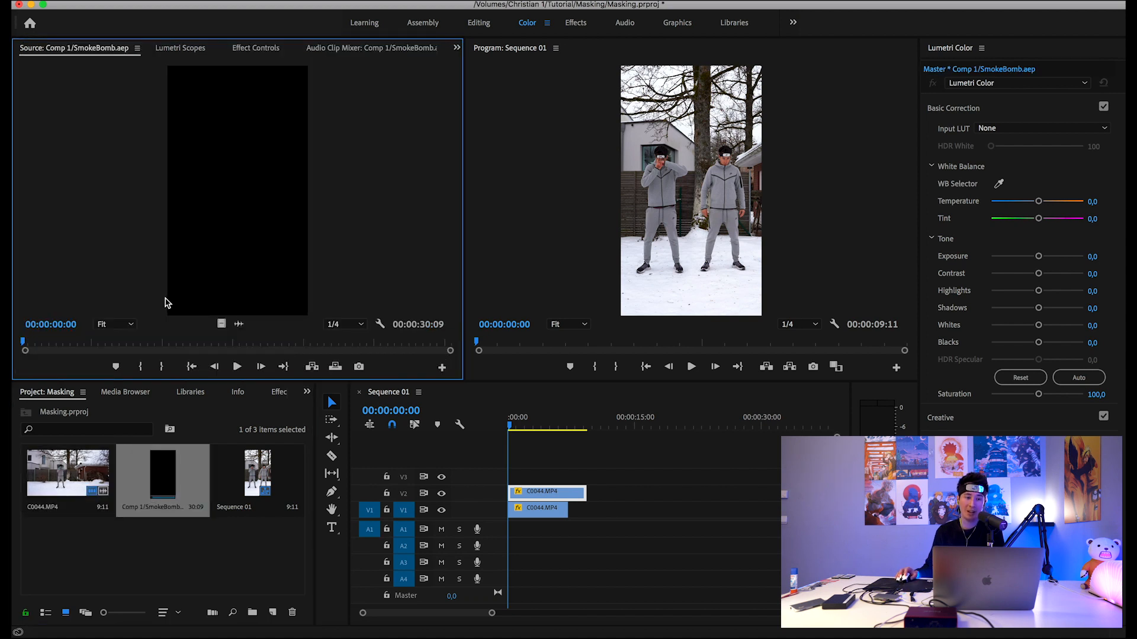
mouse_move(25, 342)
mouse_down()
mouse_move(37, 345)
mouse_move(27, 343)
mouse_up()
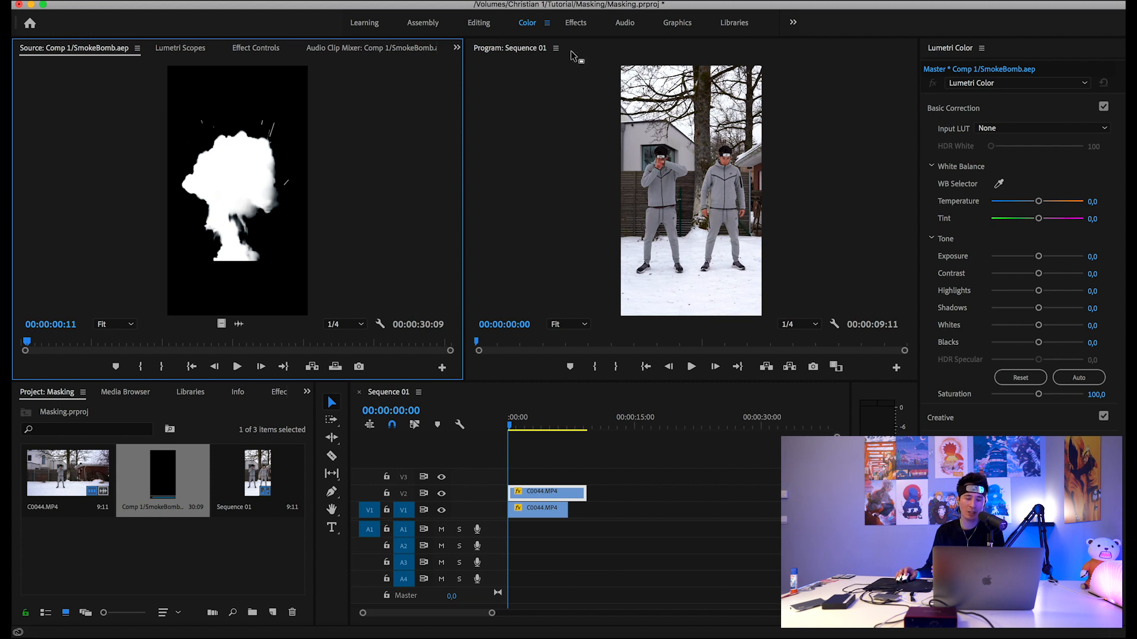
Step: Switch to the Effects workspace, search the effects for "key" and look over the keying video effects
click(575, 28)
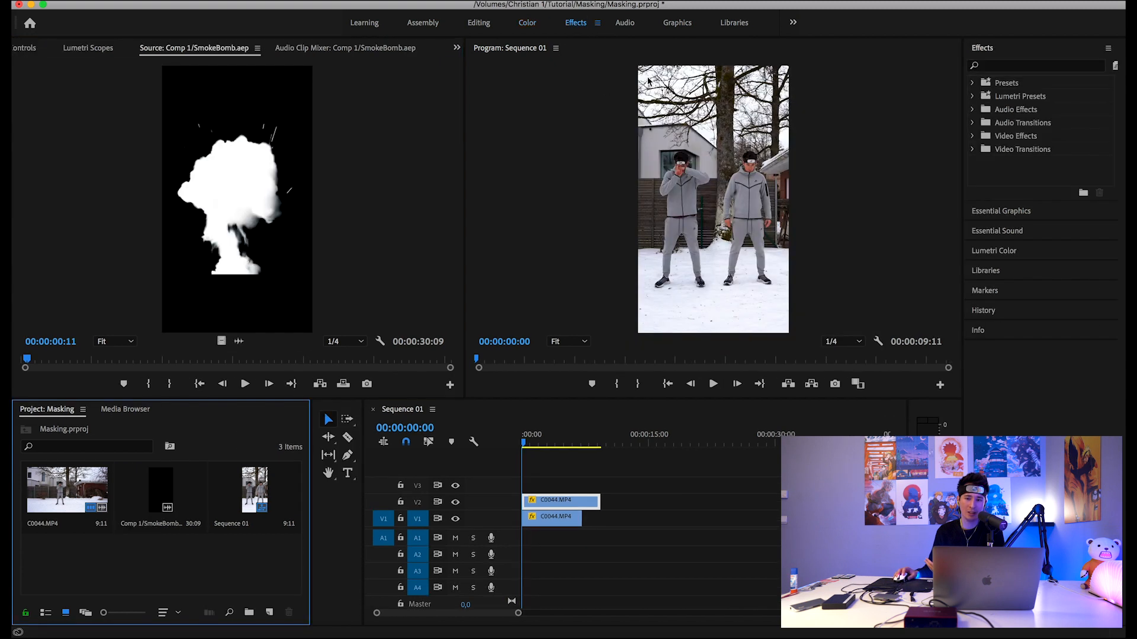
click(1006, 67)
text(key)
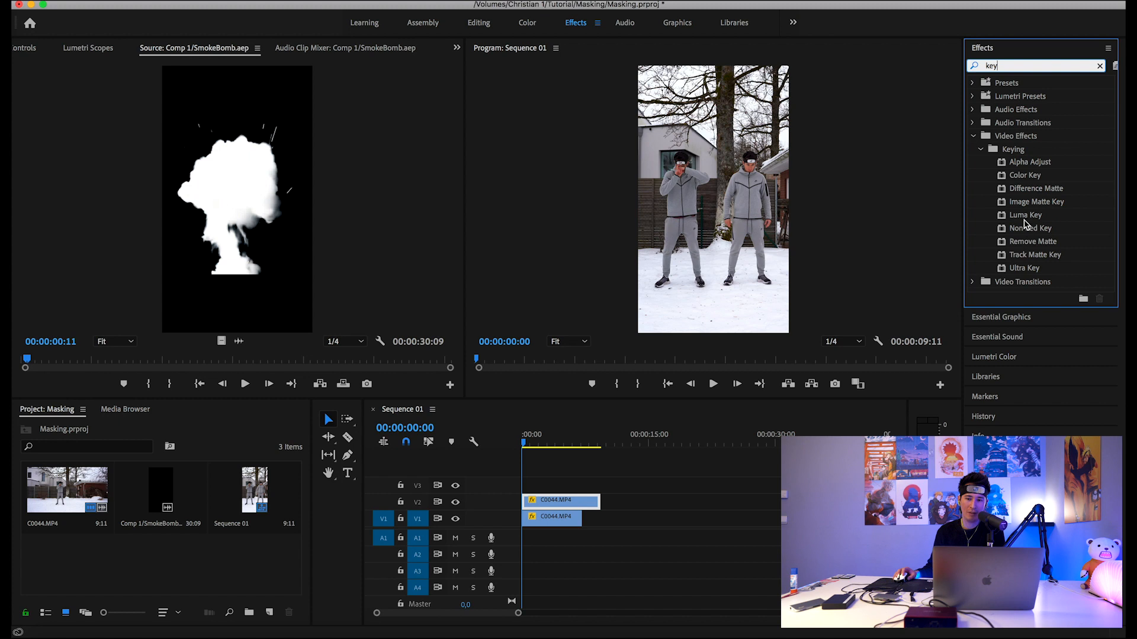
click(1031, 190)
key(Up)
key(Up)
click(1035, 189)
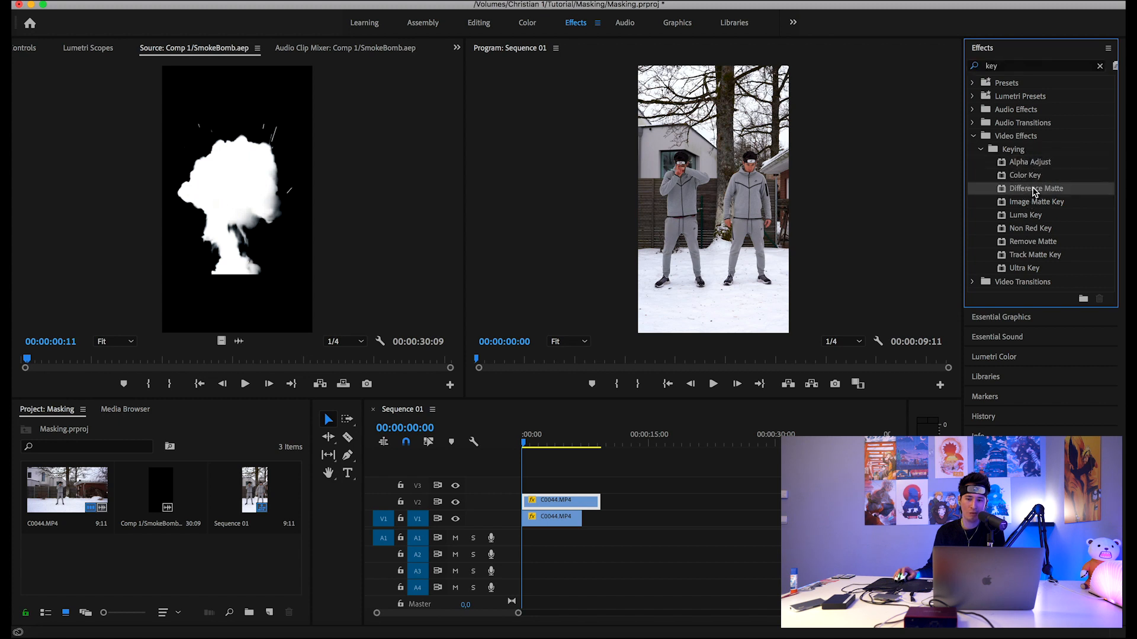
click(1032, 271)
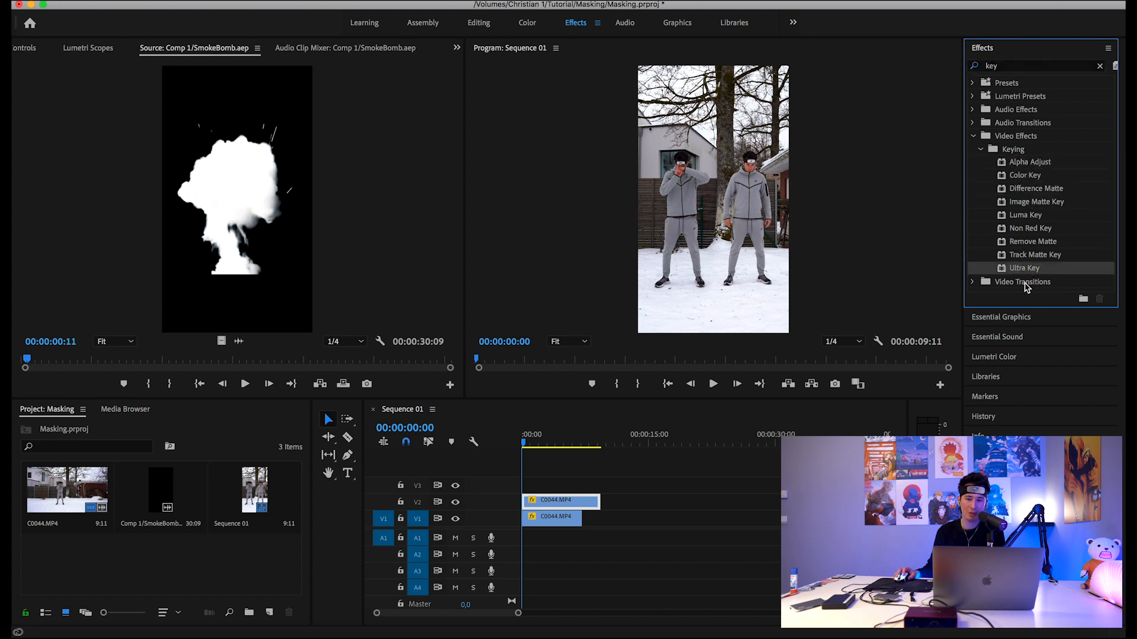
click(973, 136)
Step: Mark the first two seconds of Comp 1/SmokeBomb.aep and place its video on track V3 at the sequence start
drag(162, 482, 202, 287)
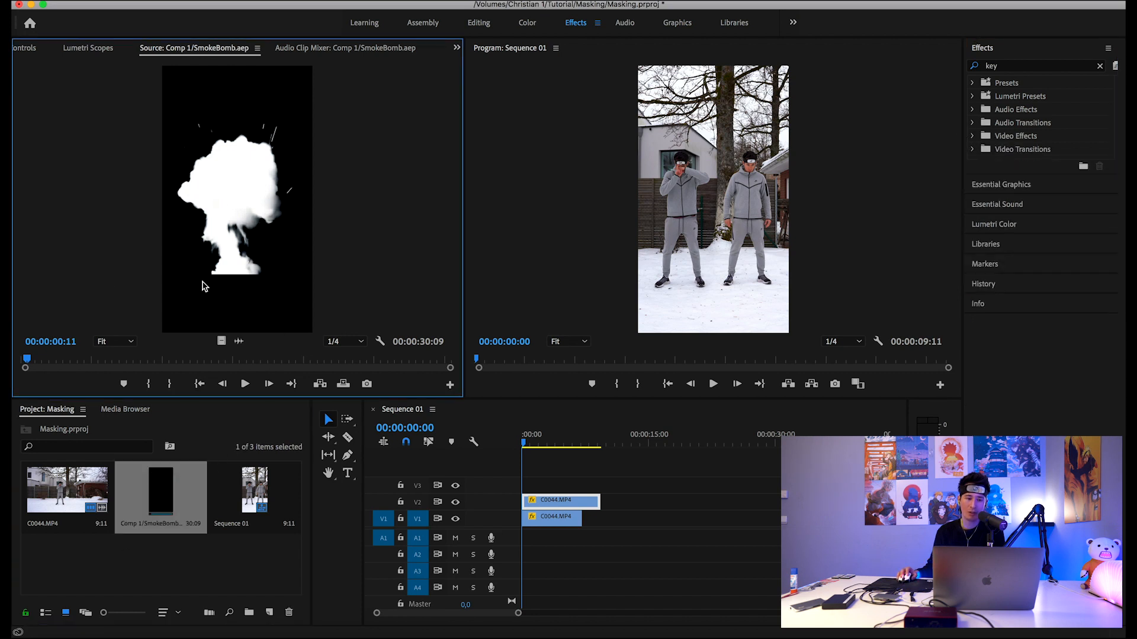
drag(32, 362, 18, 358)
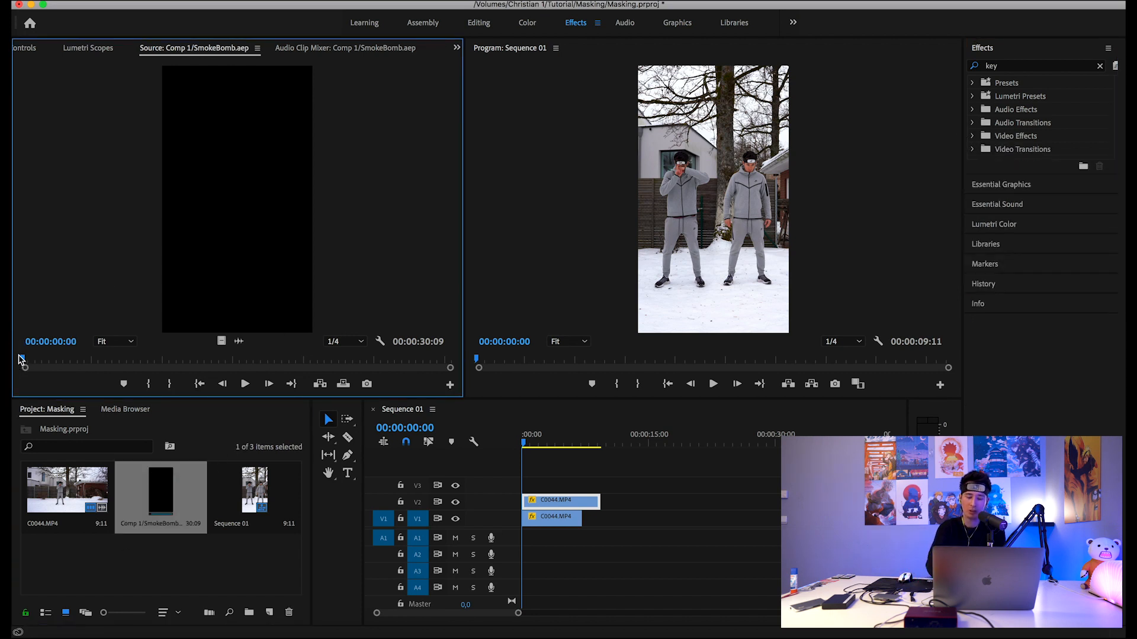
key(space)
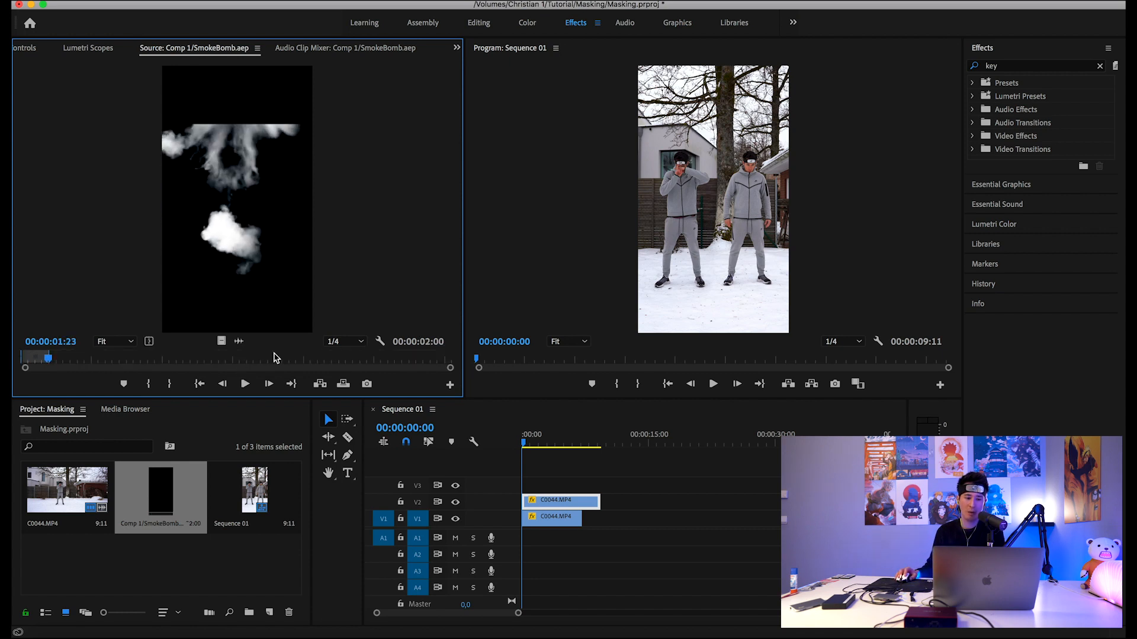
drag(219, 341, 574, 508)
drag(518, 612, 493, 614)
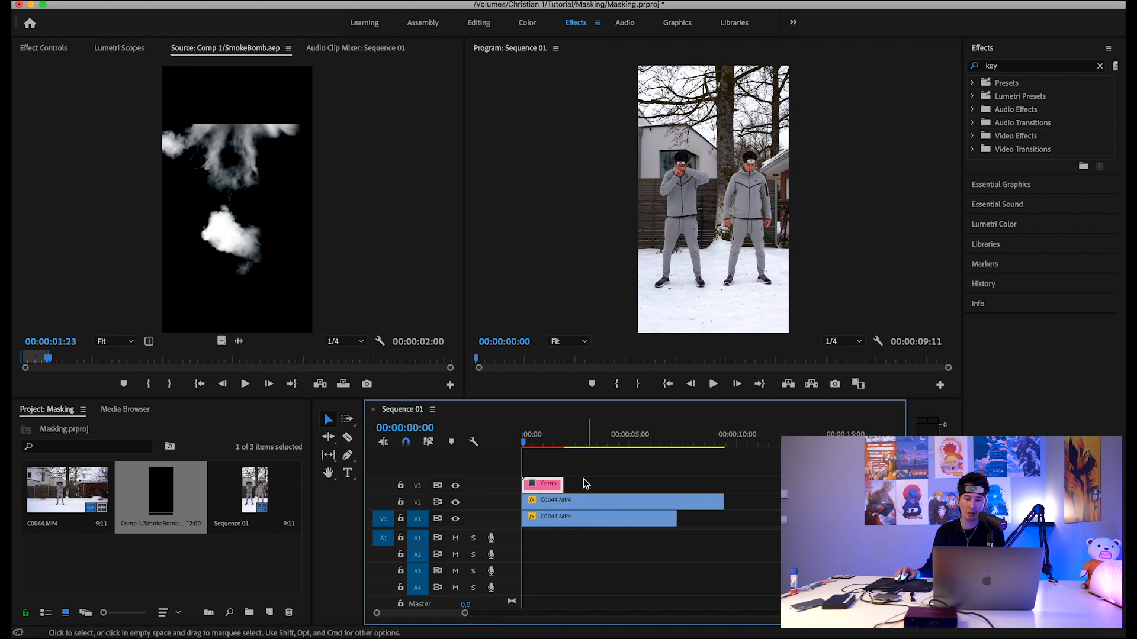
Step: Move the smoke clip on track V3 so that it starts at 00:00:00:17
click(532, 444)
drag(532, 445, 537, 445)
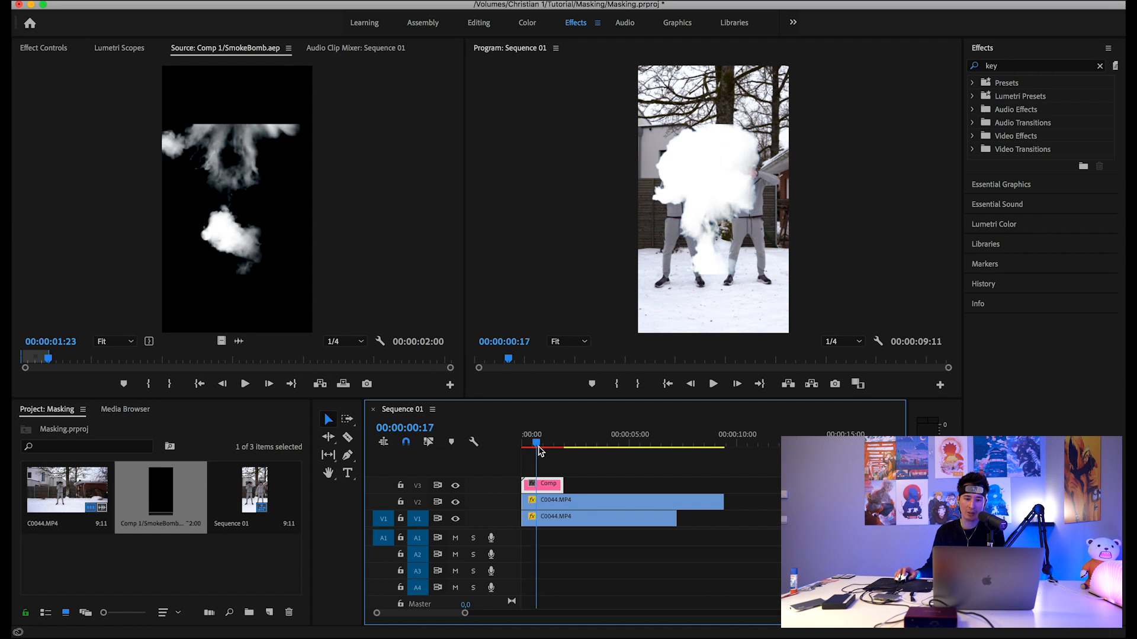
drag(544, 485, 559, 489)
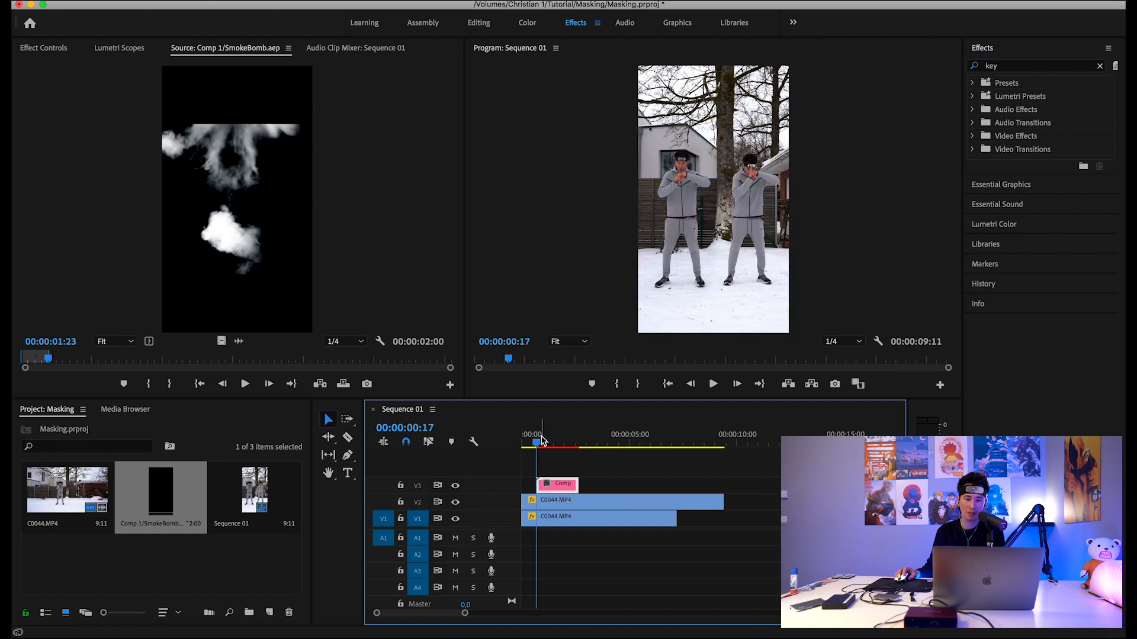
Step: Shift the V2 clip later to line up with the smoke clip's start and extend its head back to the sequence start
click(519, 446)
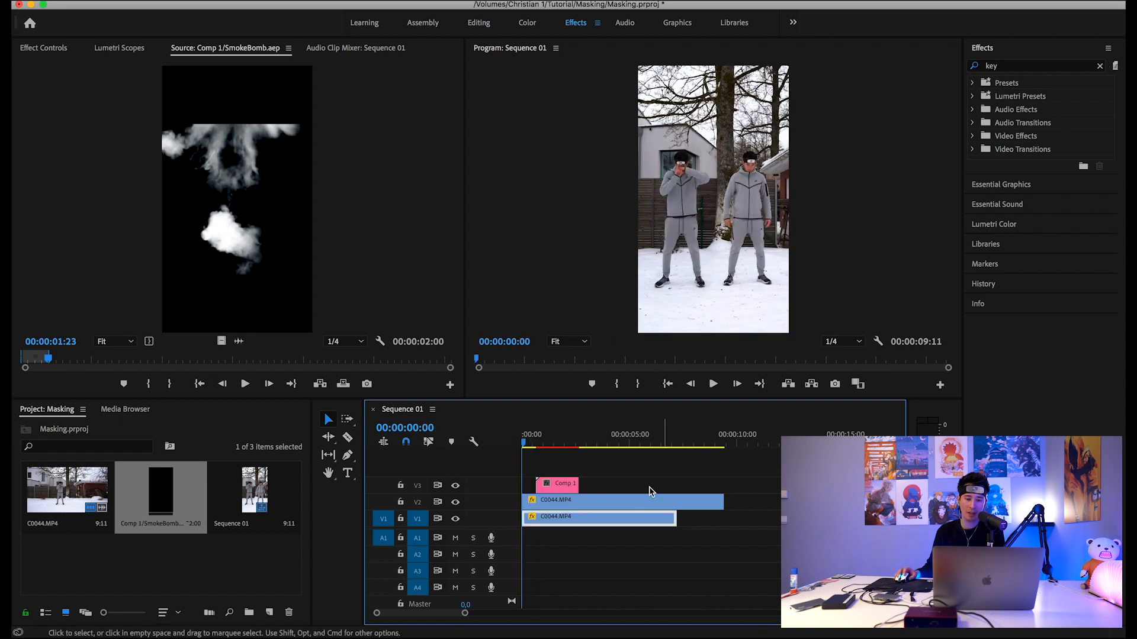
mouse_move(543, 503)
mouse_down()
mouse_move(558, 504)
mouse_move(522, 503)
mouse_up()
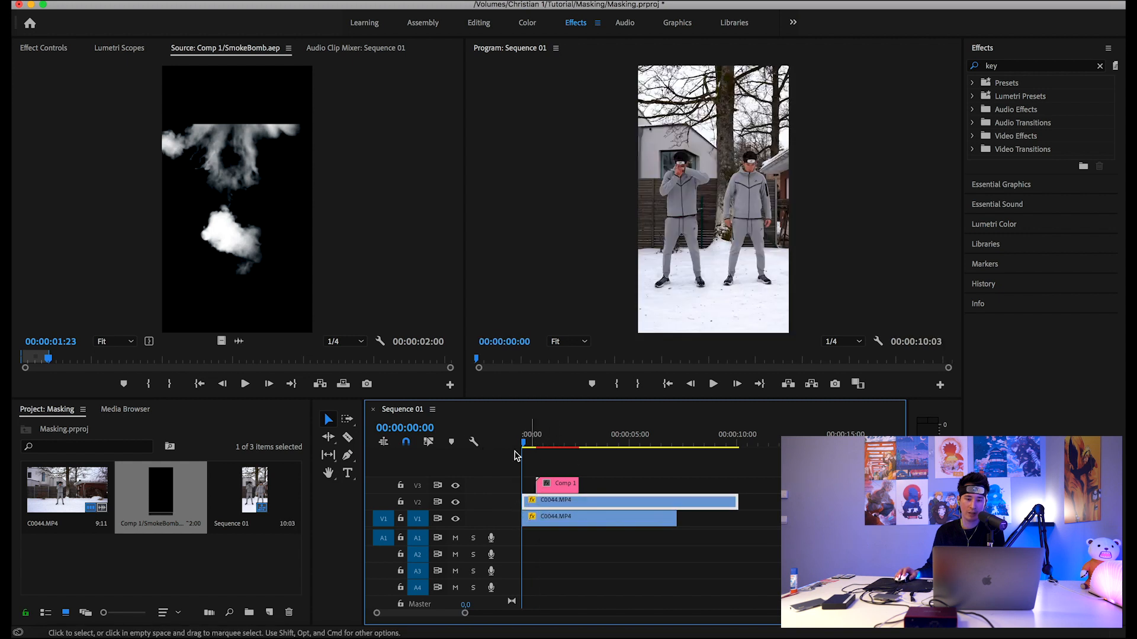
click(535, 446)
mouse_move(535, 446)
mouse_down()
mouse_move(586, 457)
mouse_move(518, 457)
mouse_up()
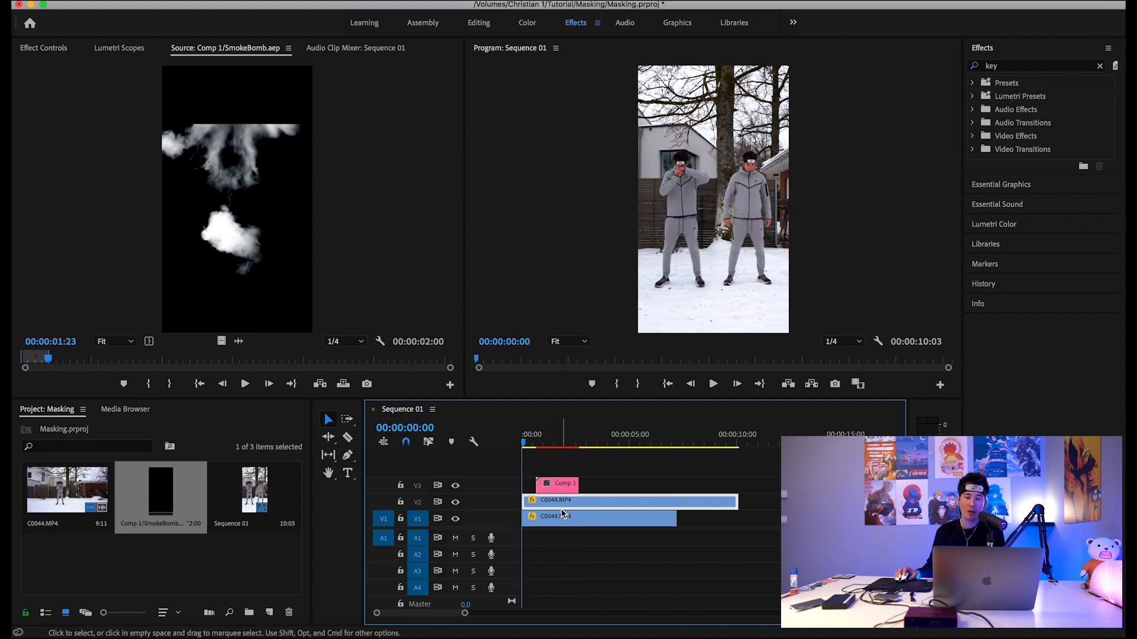
Step: Extend the end of the smoke clip on V3 to about the four-second mark and show the V2 clip's effect controls
drag(578, 485, 605, 484)
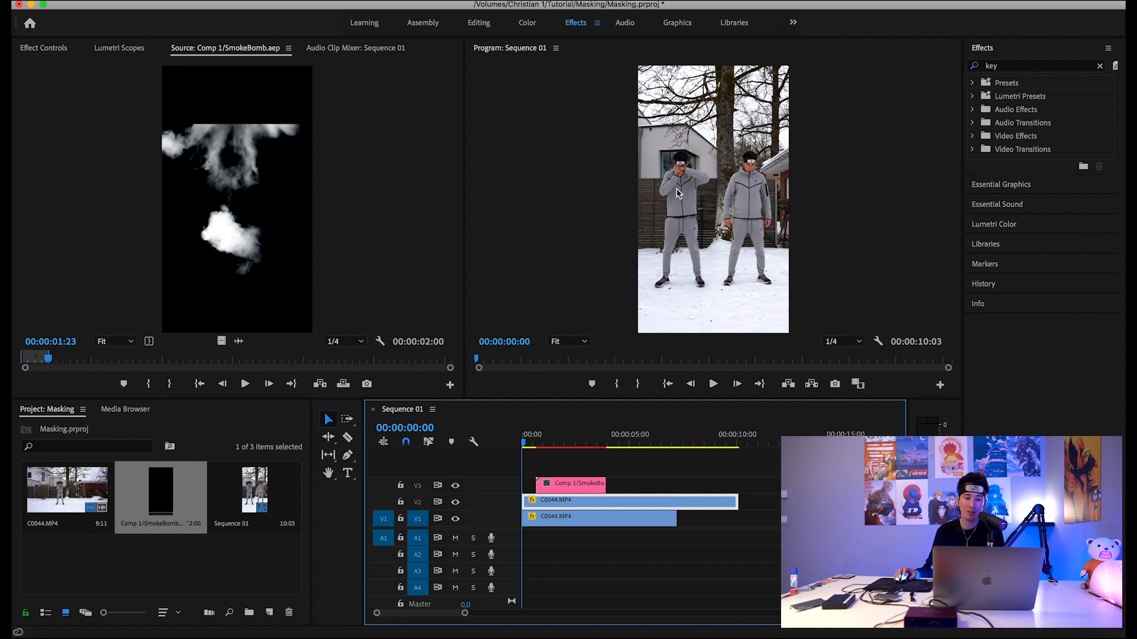
click(55, 47)
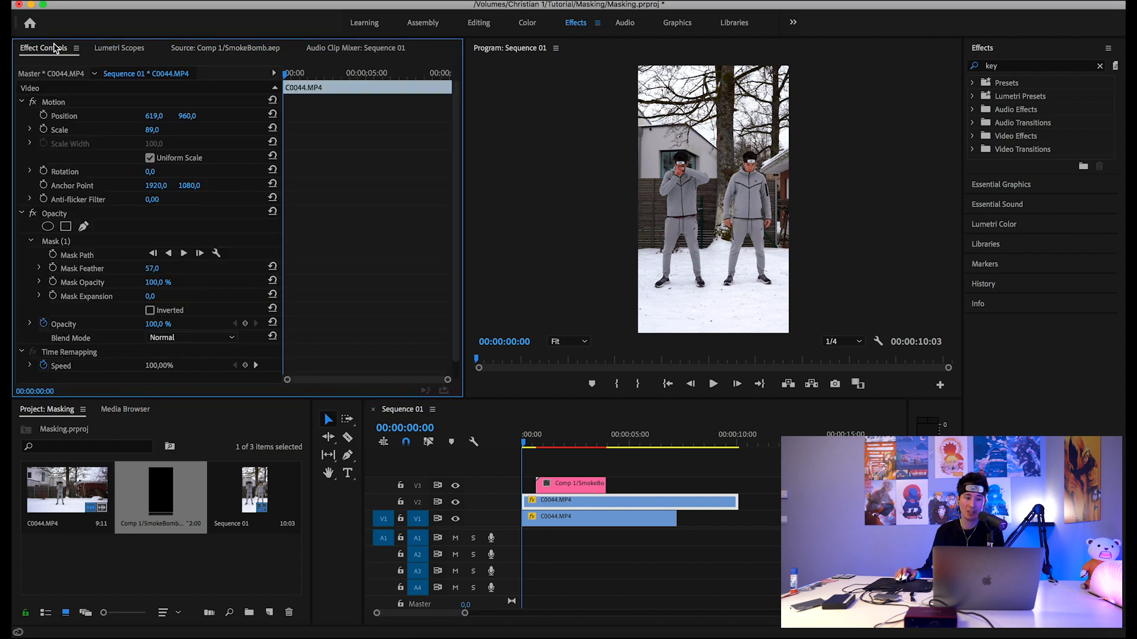
Step: Set the V2 clip's opacity to 0% at the sequence start
click(84, 324)
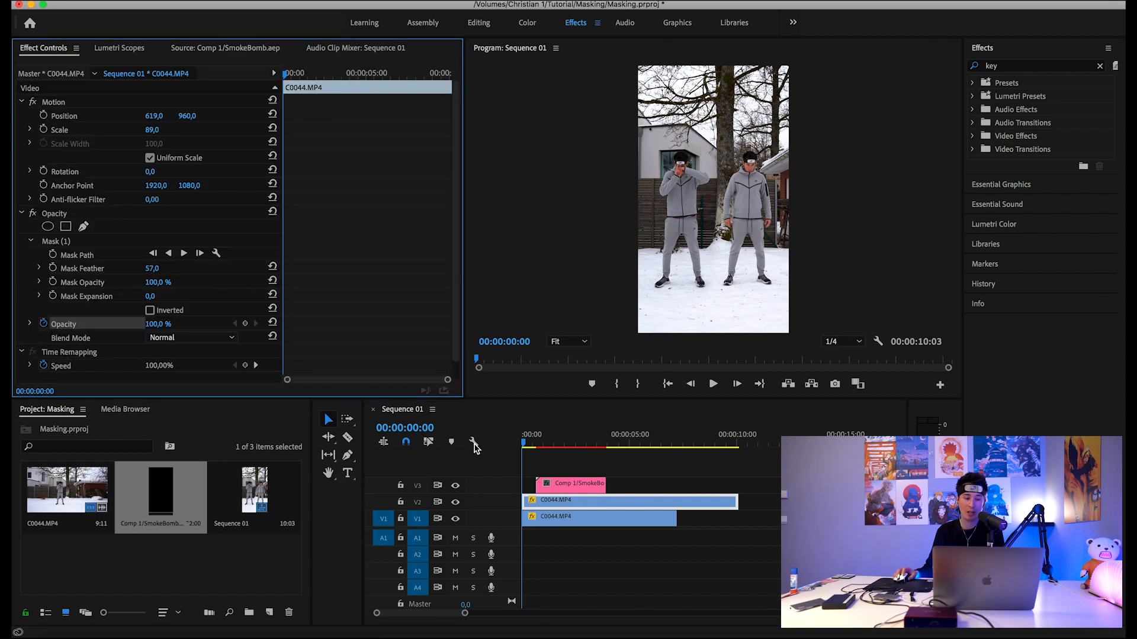
click(562, 504)
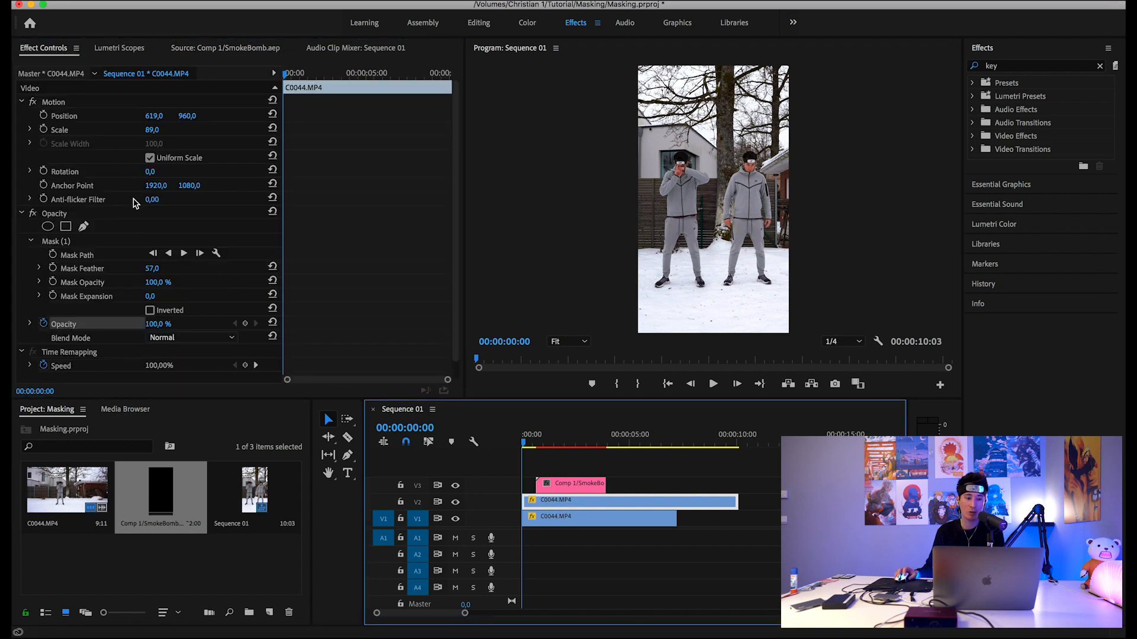
click(110, 219)
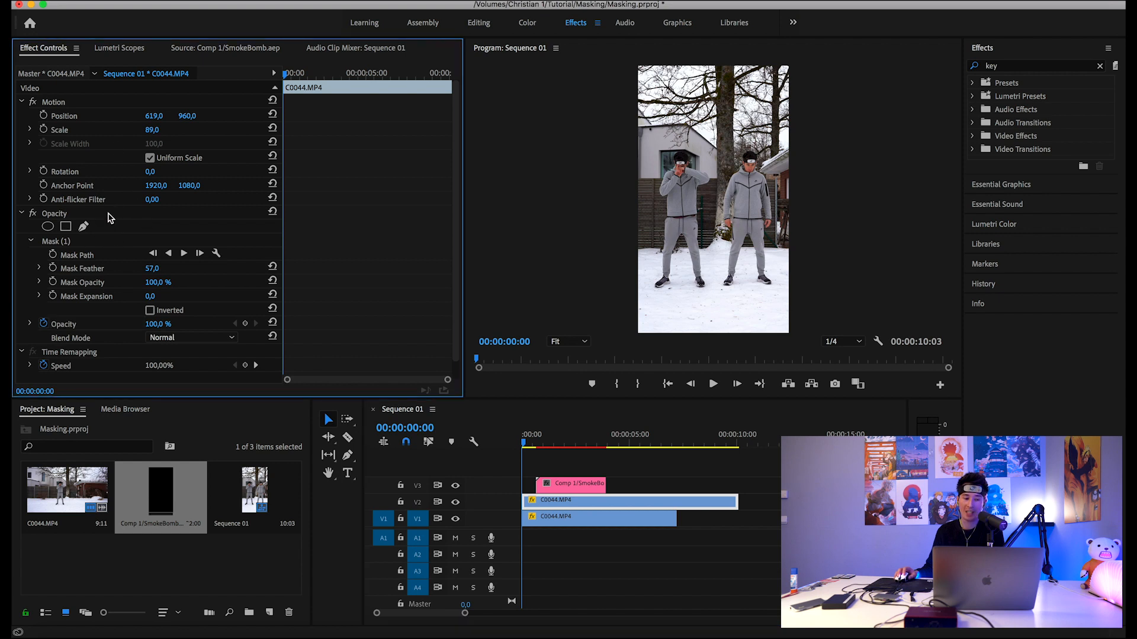
click(94, 325)
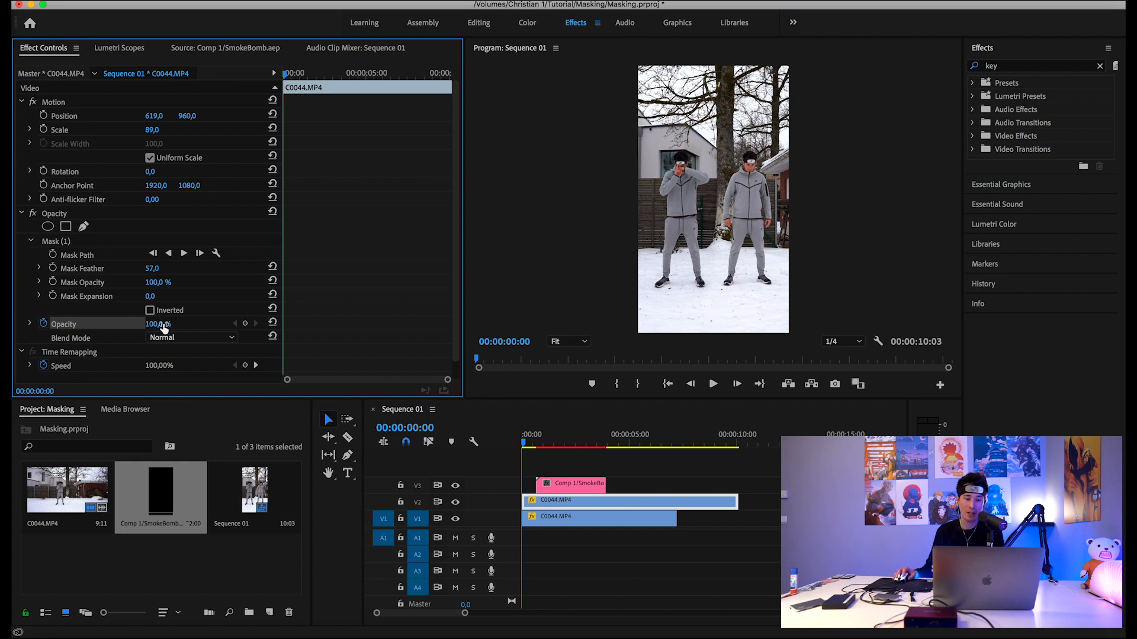
drag(155, 324, 112, 323)
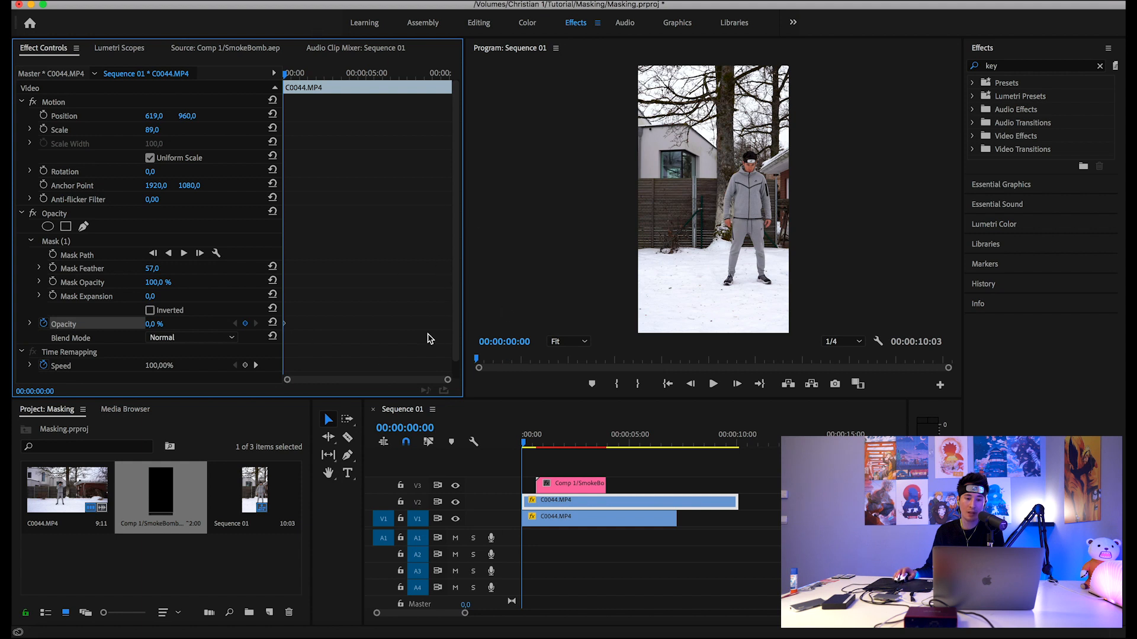
Step: Scale the smoke clip on V3 to 136 and set its position to 382, 822, checking the smoke at 00:00:01:10
click(287, 74)
drag(287, 74, 296, 77)
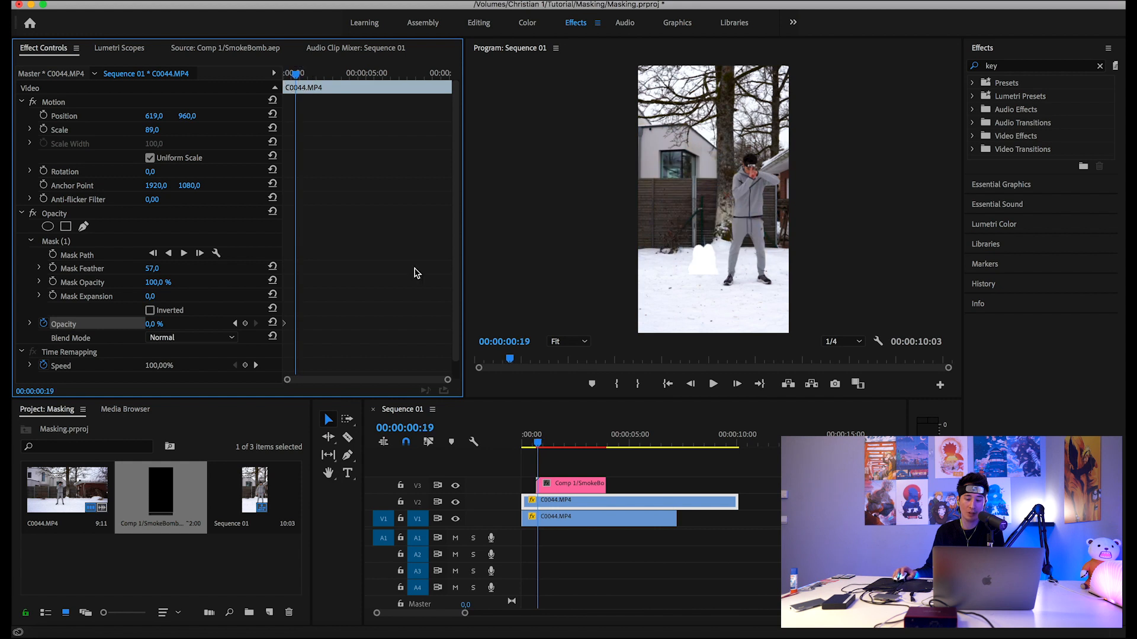
click(572, 485)
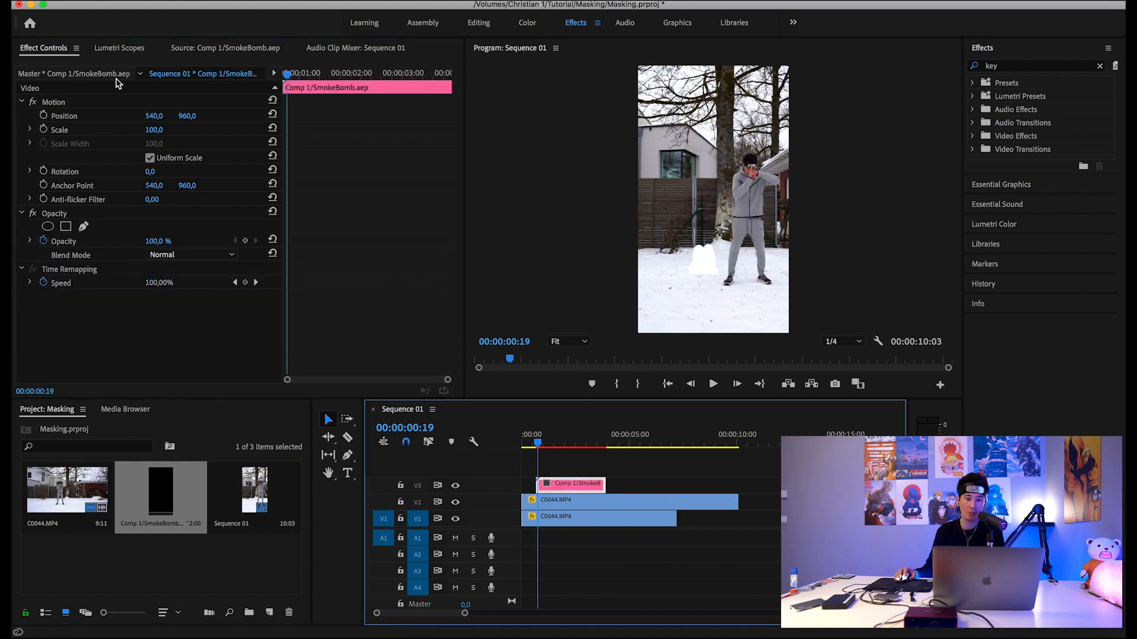
drag(154, 116, 177, 130)
mouse_move(188, 116)
mouse_down()
mouse_move(113, 116)
mouse_move(173, 116)
mouse_up()
click(536, 442)
drag(536, 441, 554, 435)
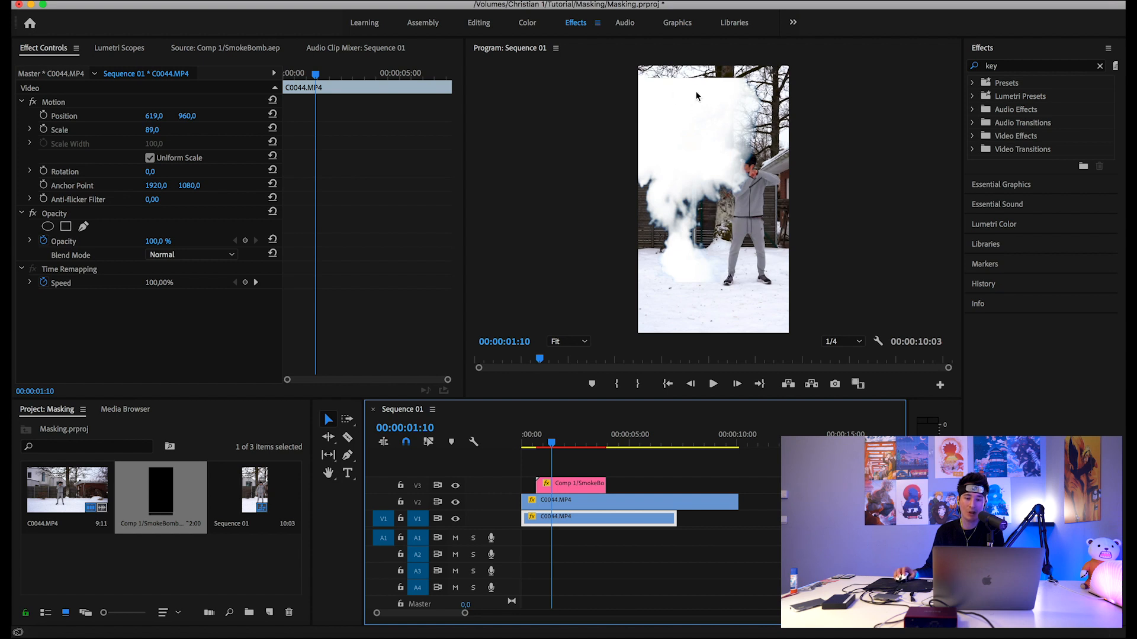
click(571, 484)
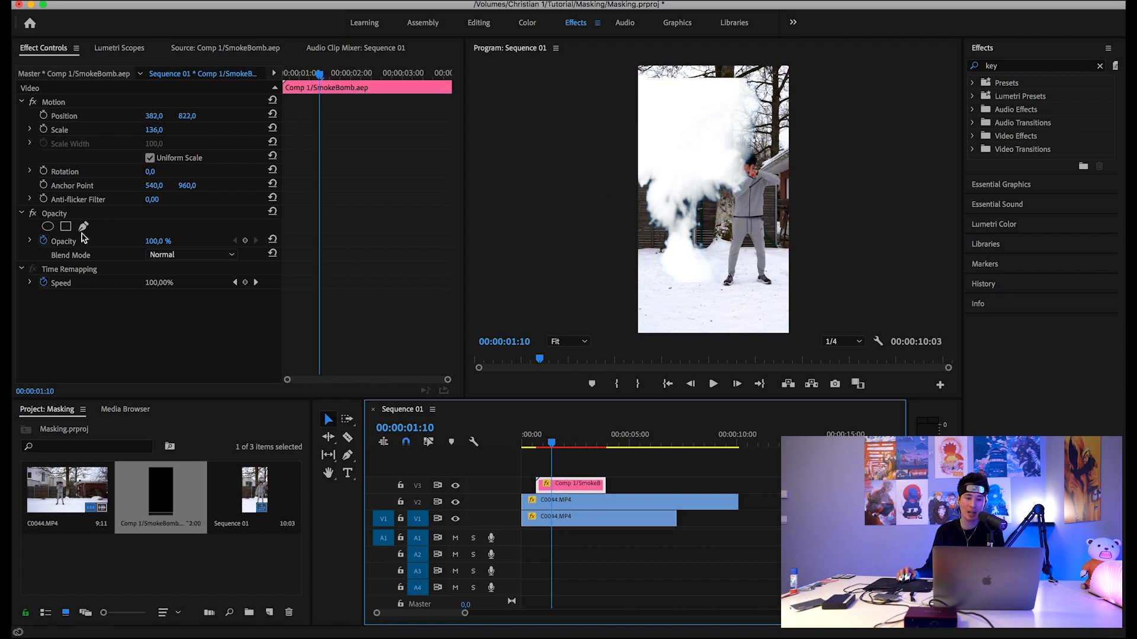
click(48, 226)
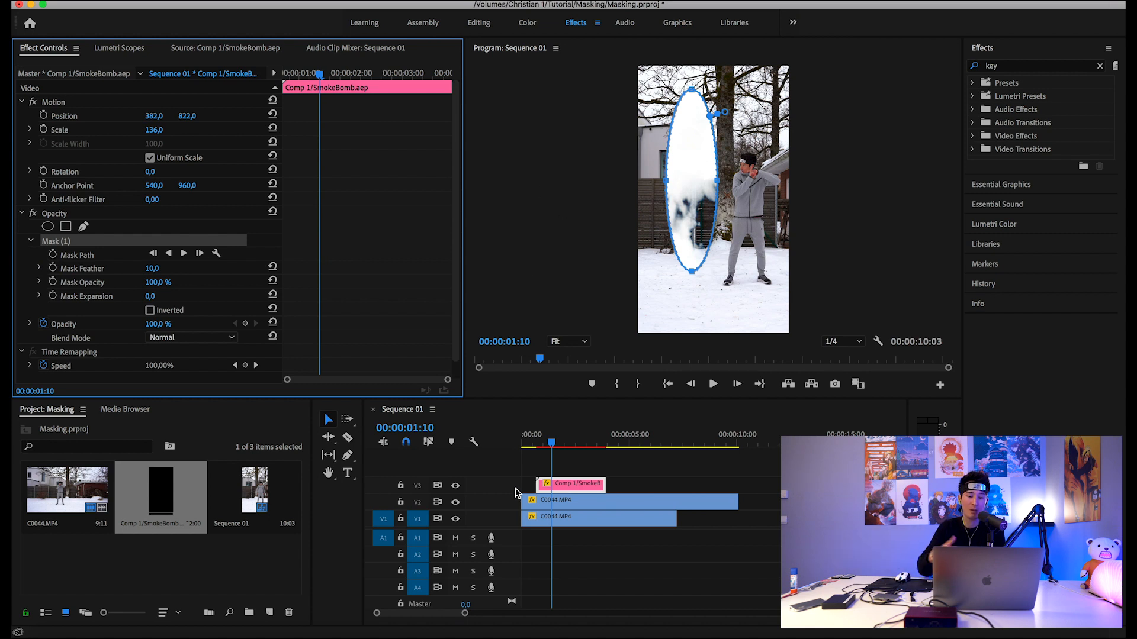
key(Delete)
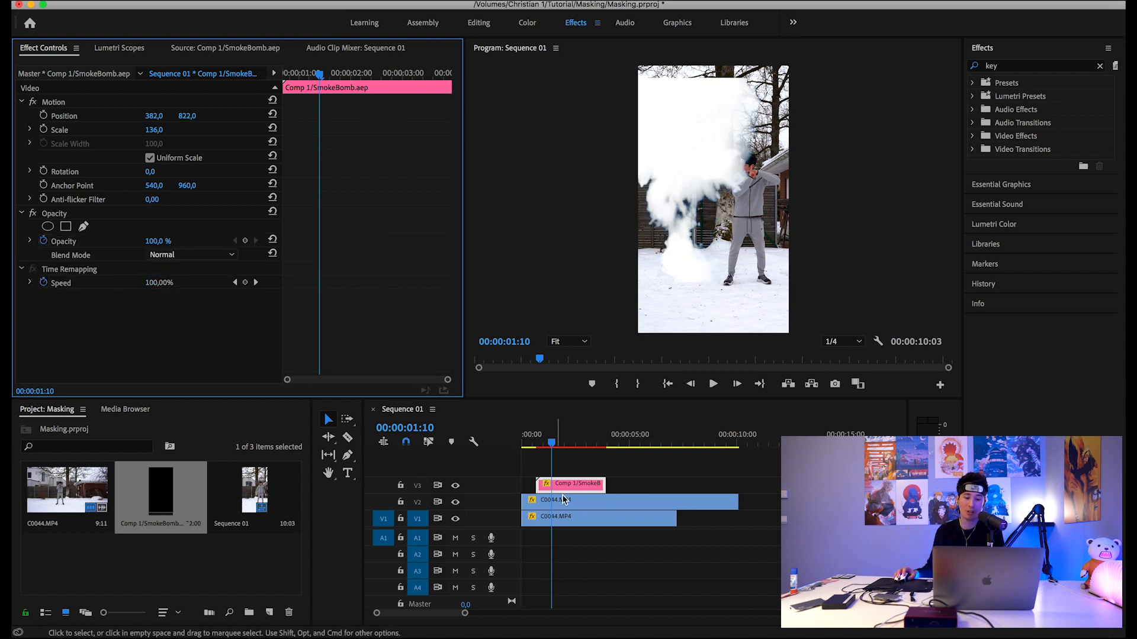
Step: Add an elliptical opacity mask to the smoke clip at 00:00:01:10 and widen it to enclose the whole smoke cloud
click(578, 485)
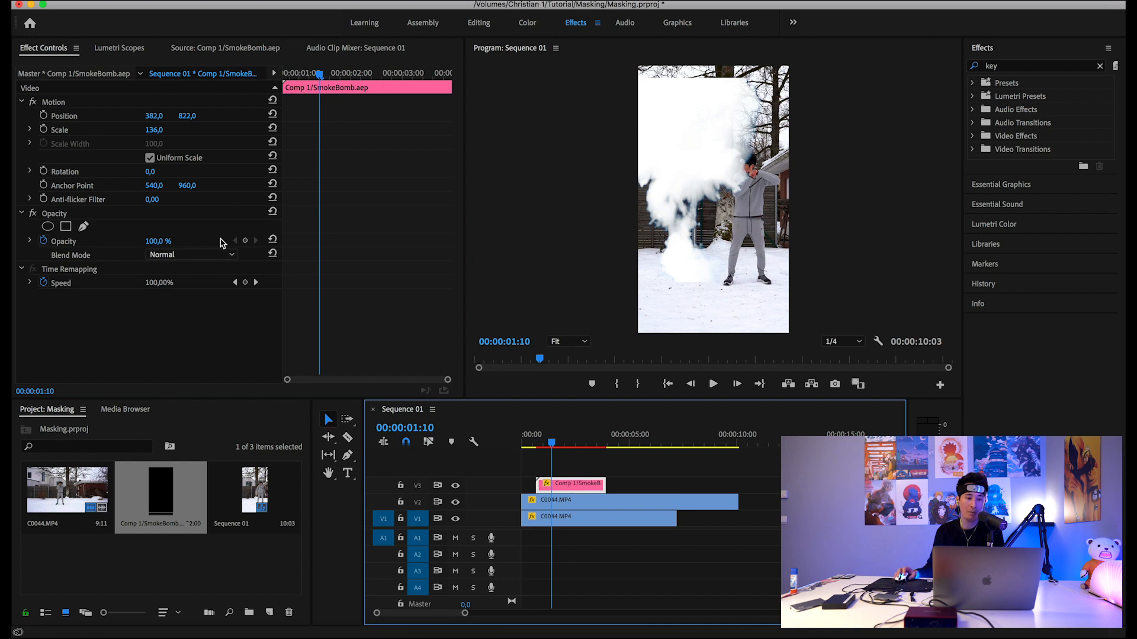
click(59, 215)
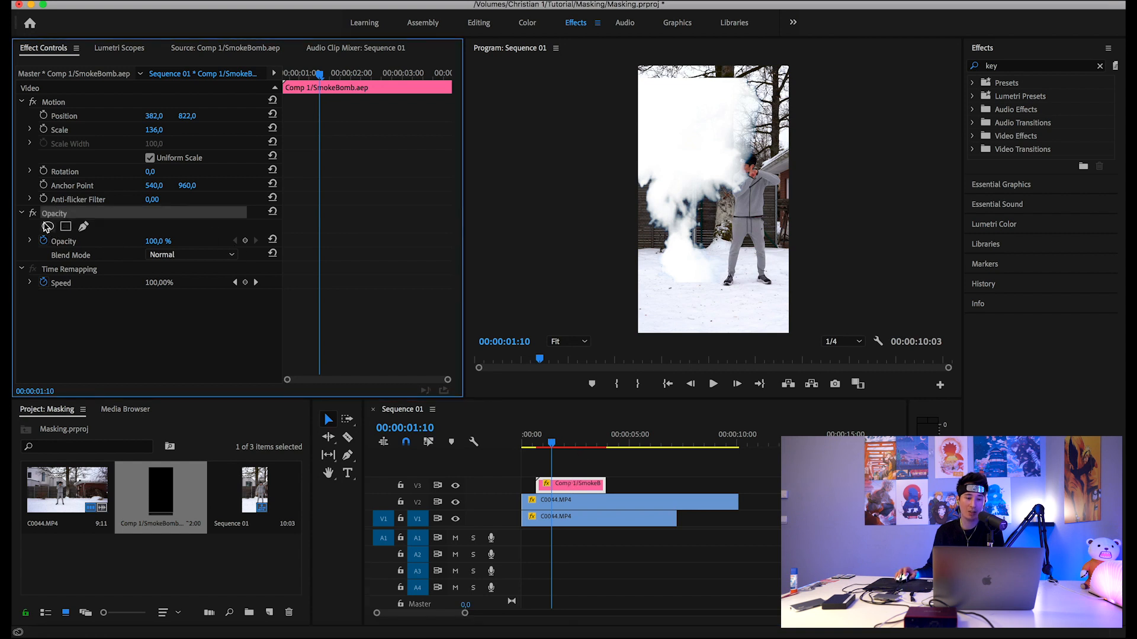
click(48, 227)
drag(668, 184, 596, 183)
drag(730, 181, 771, 180)
drag(679, 300, 680, 278)
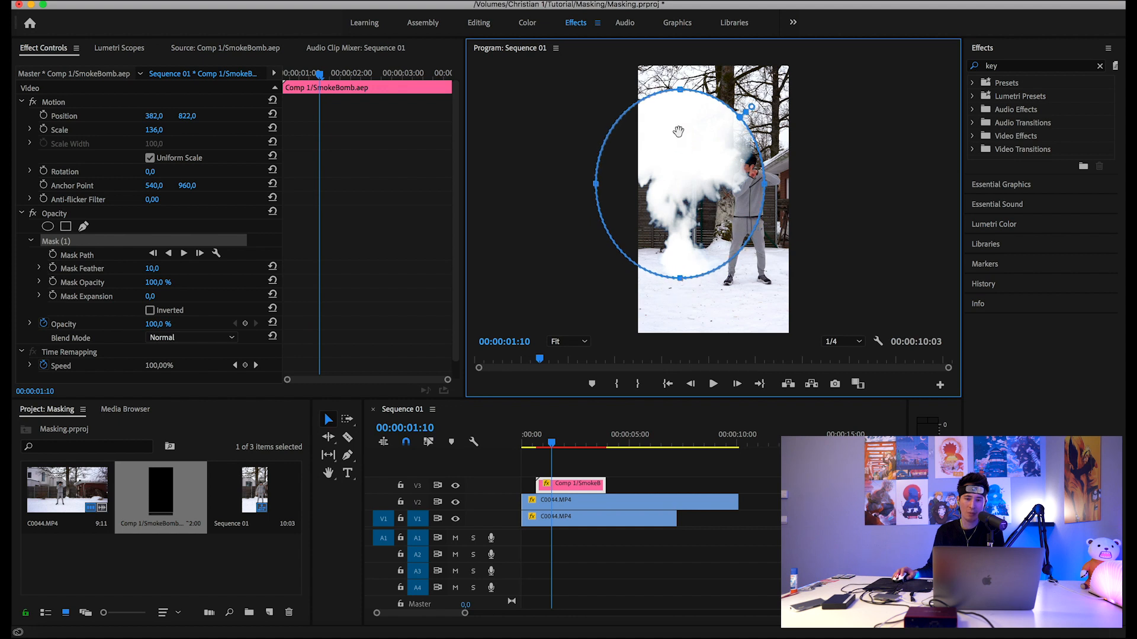
mouse_move(681, 97)
mouse_down()
mouse_move(675, 106)
mouse_move(681, 64)
mouse_move(680, 89)
mouse_up()
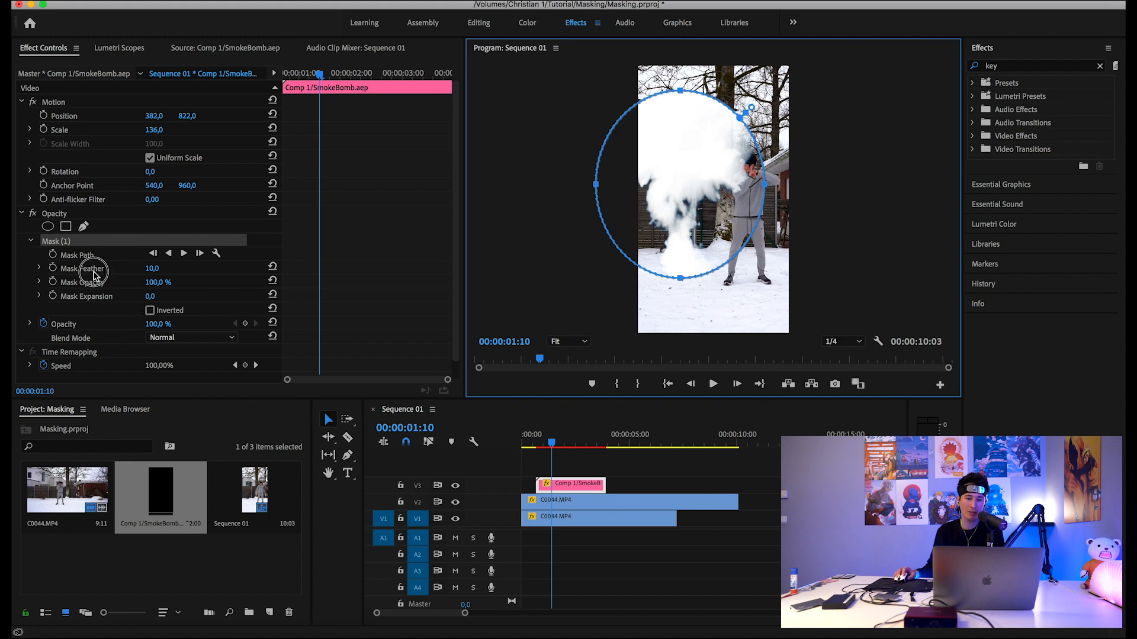
Step: Set the feather of the smoke clip's mask to 90
click(152, 269)
text(75)
key(Return)
drag(153, 269, 171, 275)
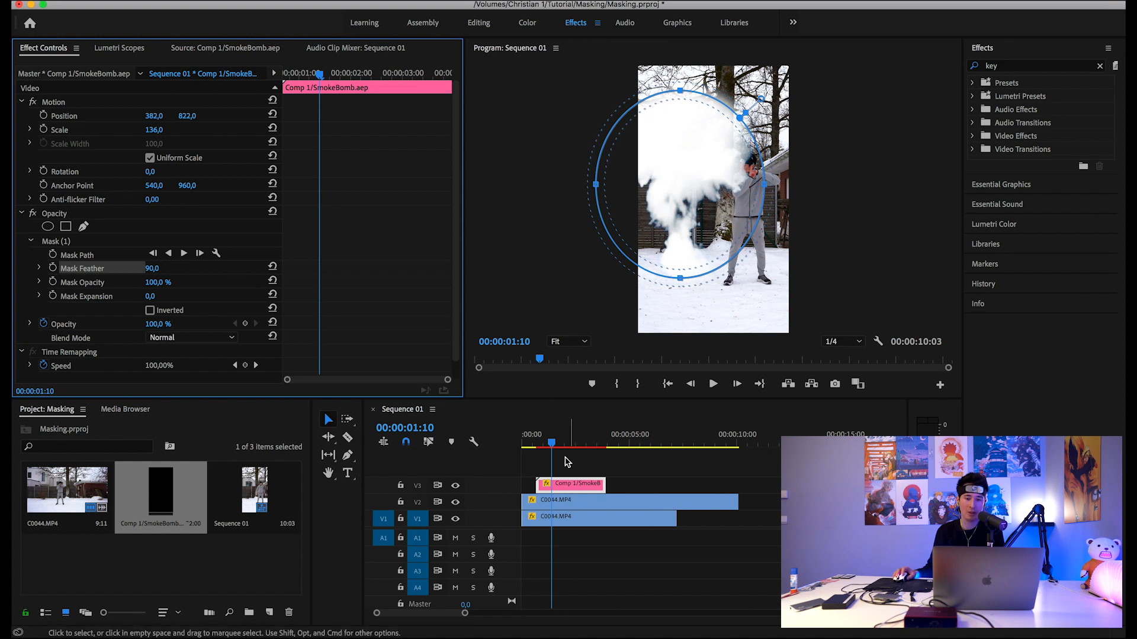
Step: Lower the smoke clip by setting its vertical position to 864, judging it at 00:00:00:21
mouse_move(548, 445)
mouse_down()
mouse_move(535, 445)
mouse_move(563, 447)
mouse_move(528, 446)
mouse_move(536, 448)
mouse_up()
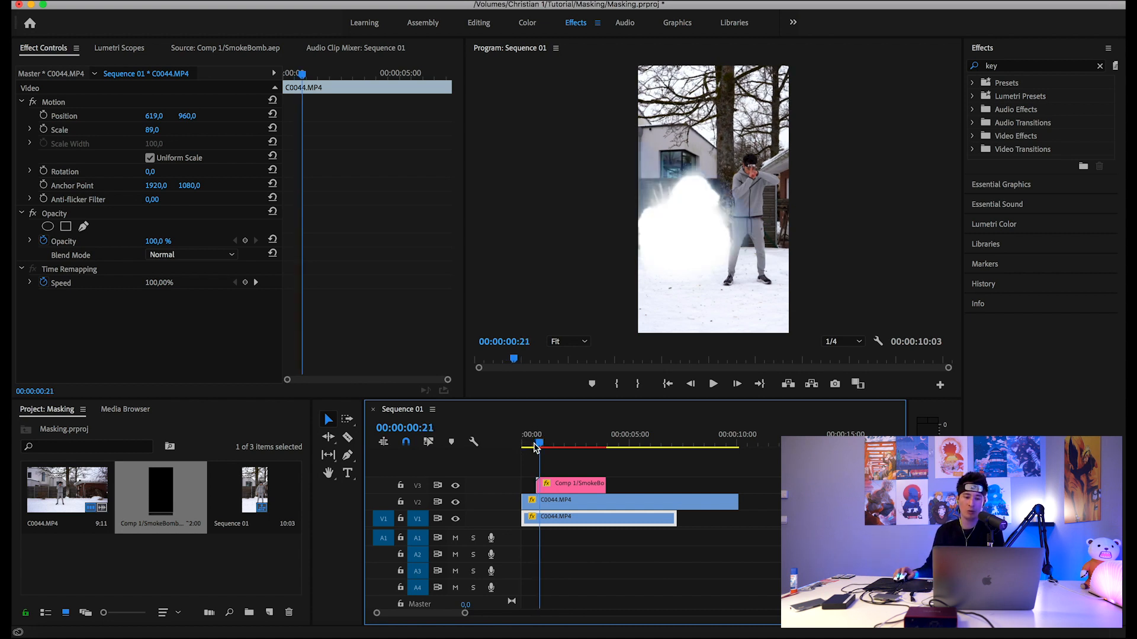
click(556, 484)
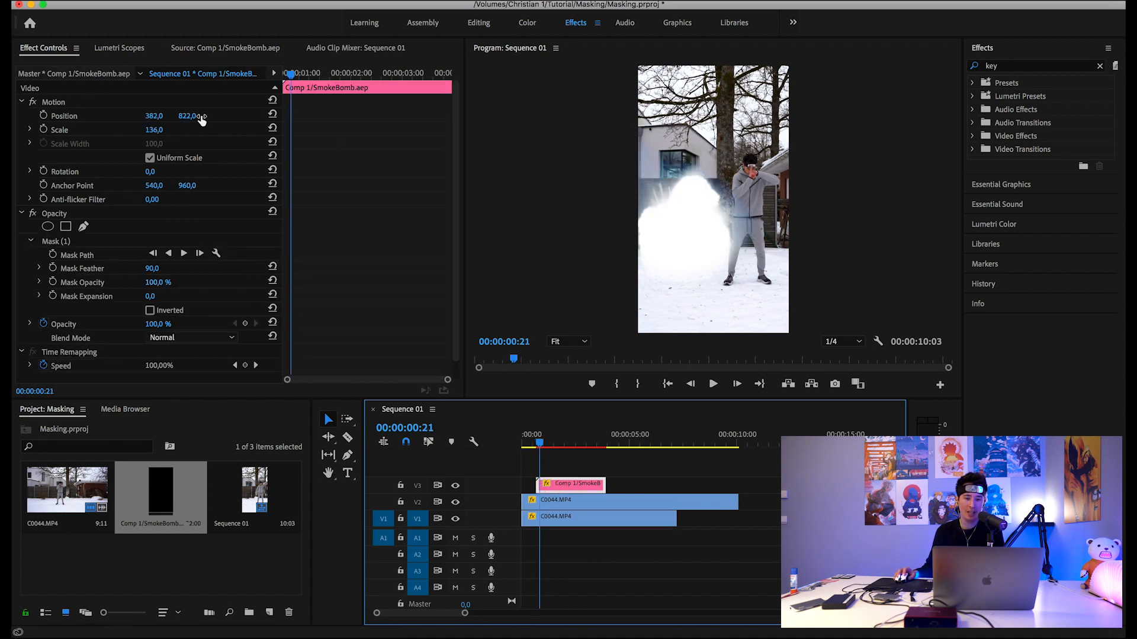
click(216, 253)
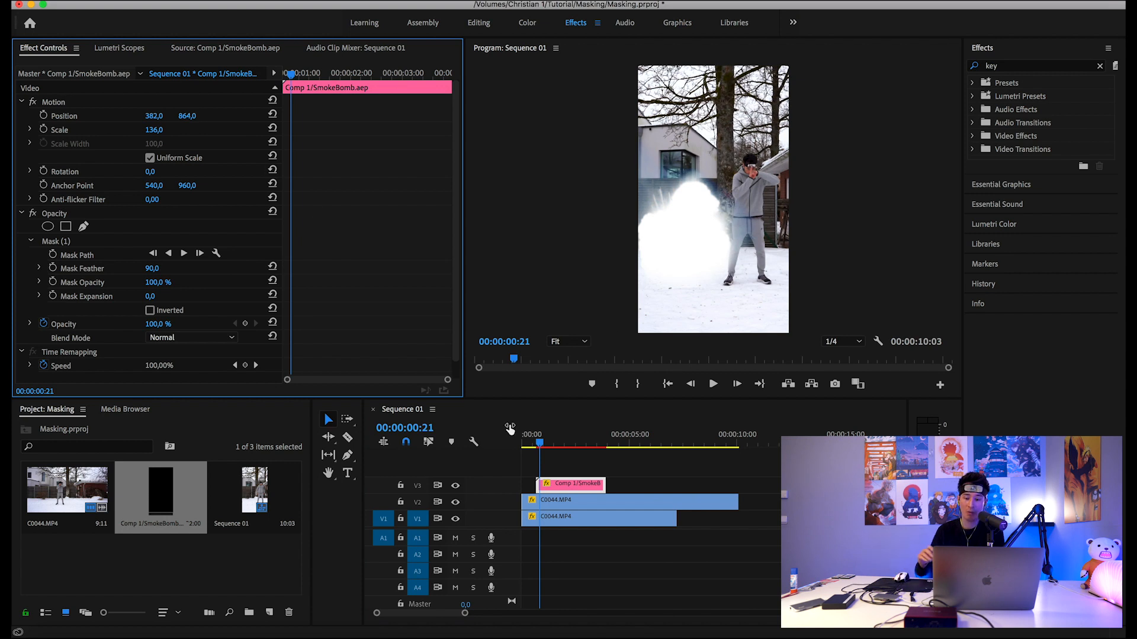
Step: Keyframe the V2 clip's opacity at 0% on 00:00:00:23 and at 100% on 00:00:01:00
key(Right)
key(Right)
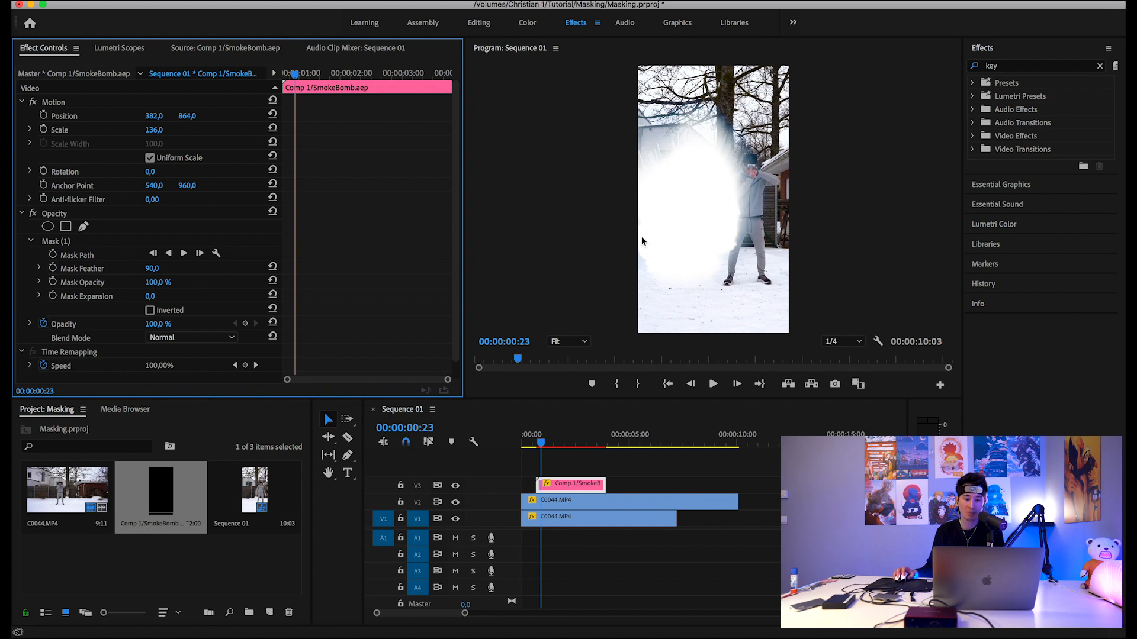
click(560, 505)
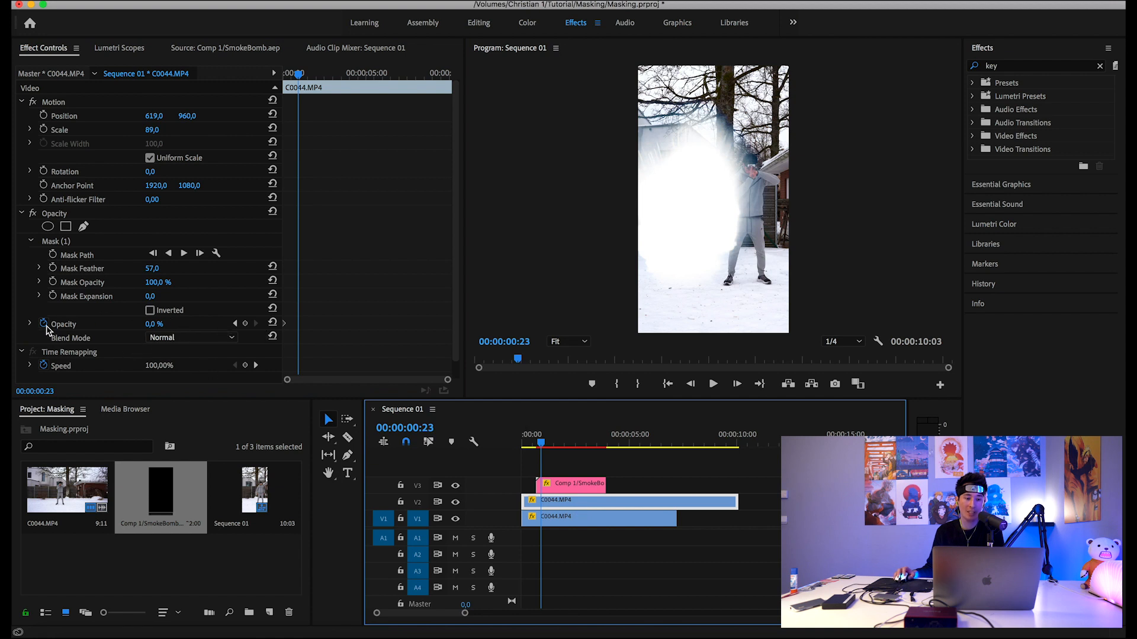
click(245, 323)
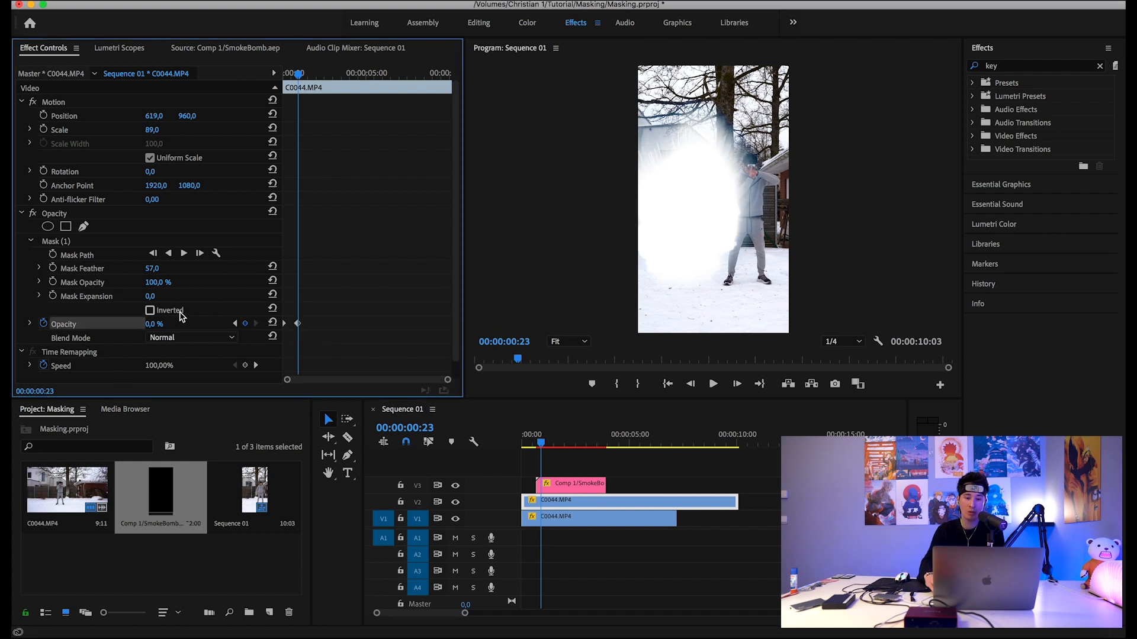
key(Right)
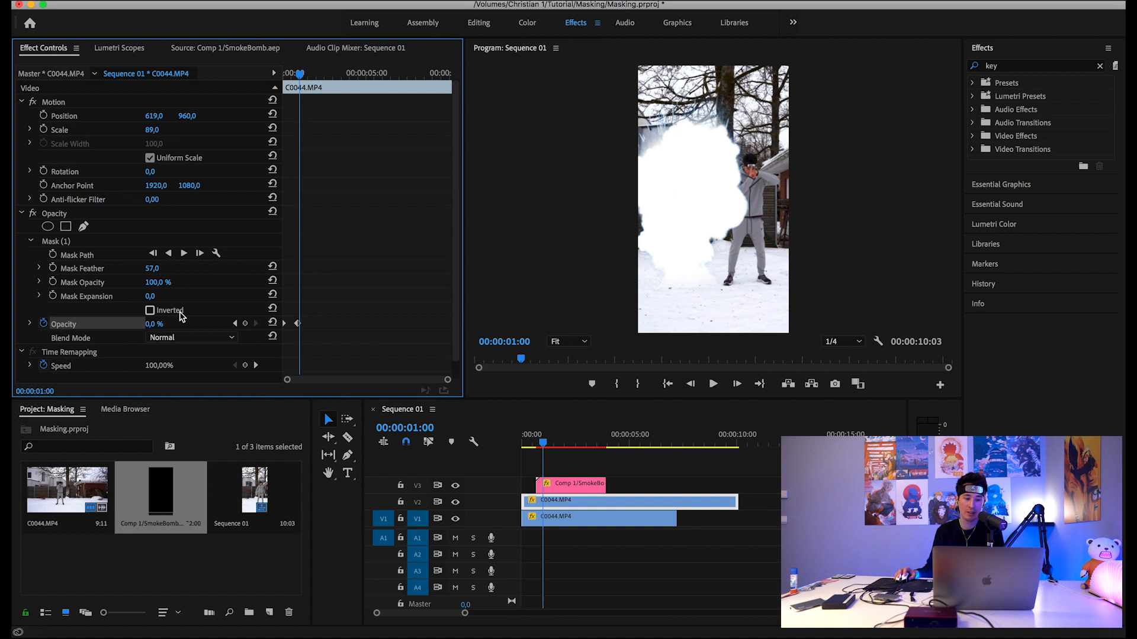
drag(152, 328, 231, 328)
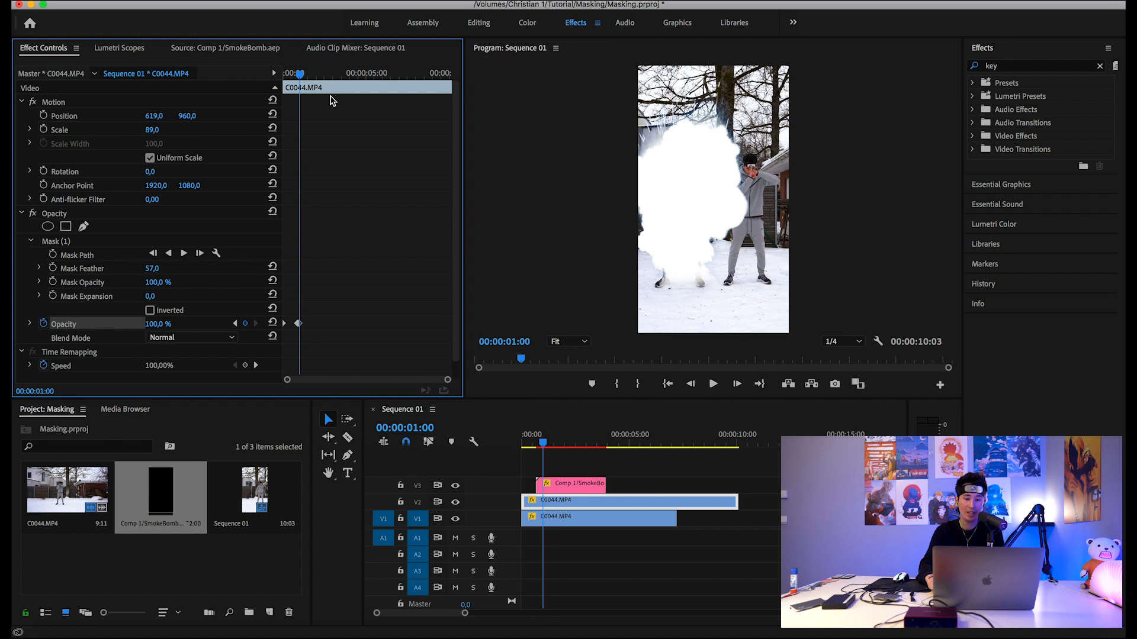
Step: Step frame by frame from 00:00:00:23 to about two seconds and play the sequence from the start to check the clone's appearance
key(Left)
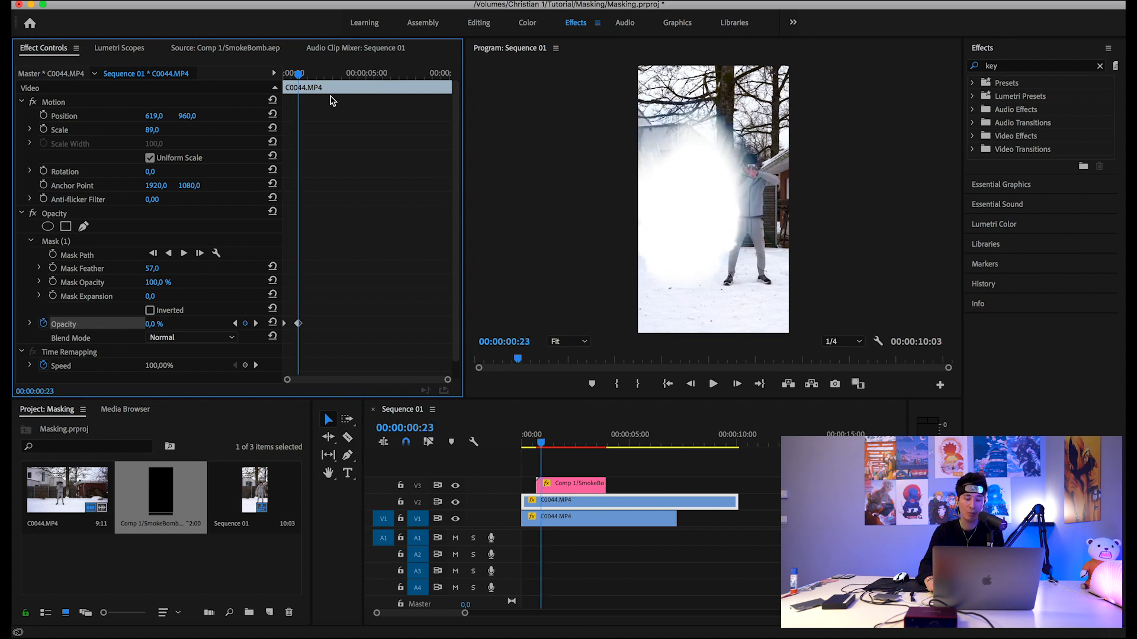
key(Right)
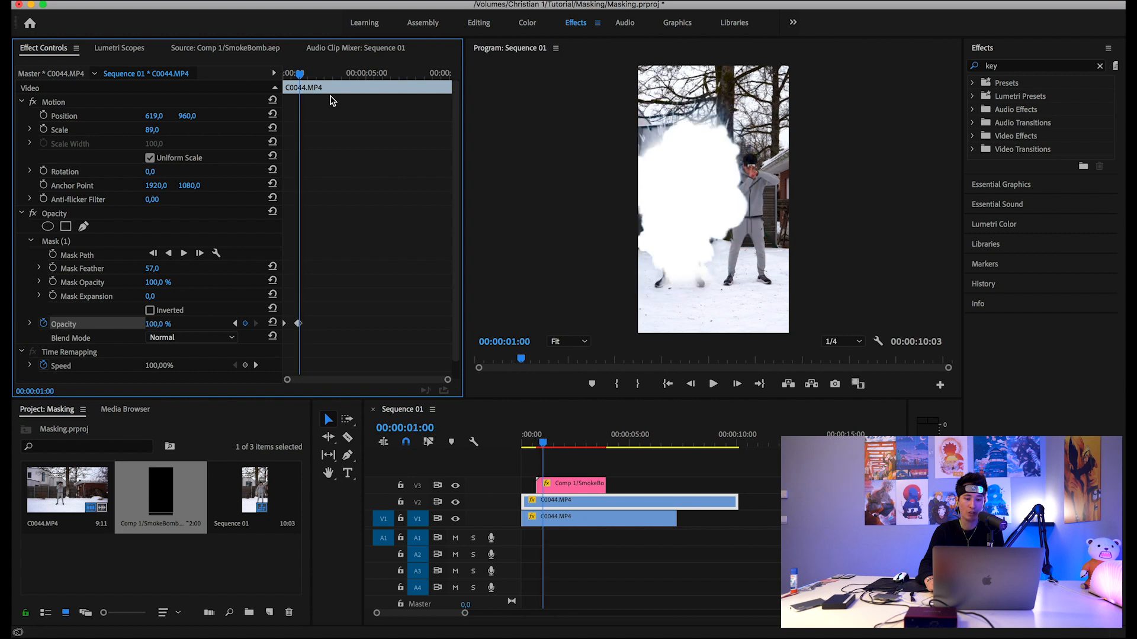
key(Right)
key(Right)
key(Right)
key(Right)
key(Right)
key(Right)
key(Right)
key(Right)
key(Right)
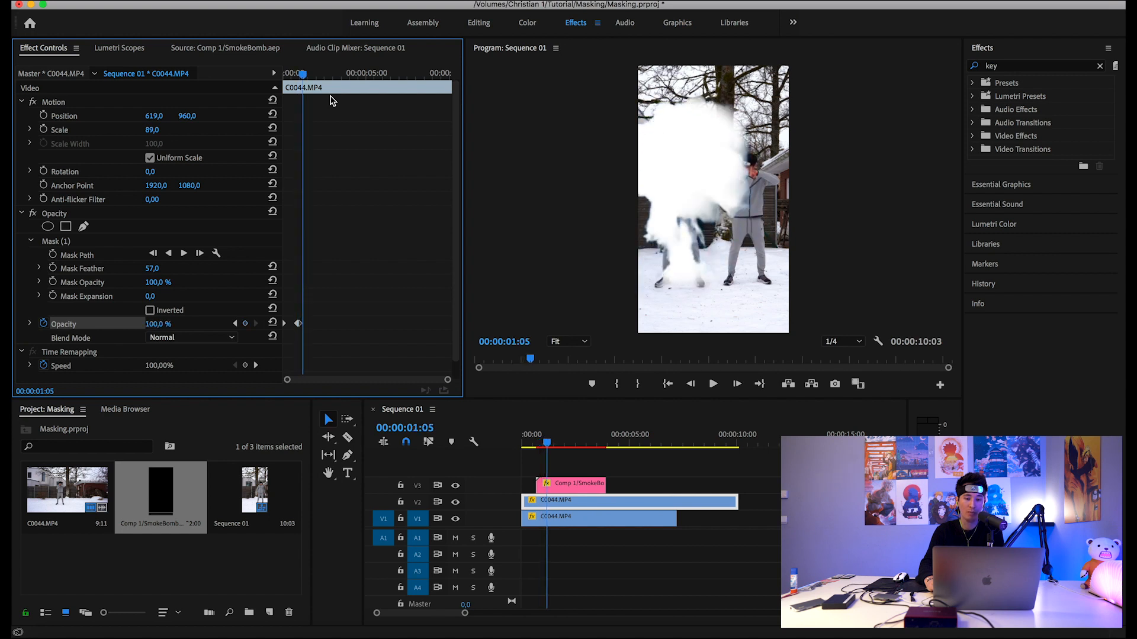
key(Right)
key(Right)
key(Right)
key(Right)
key(Right)
key(Right)
key(Right)
key(Right)
key(Right)
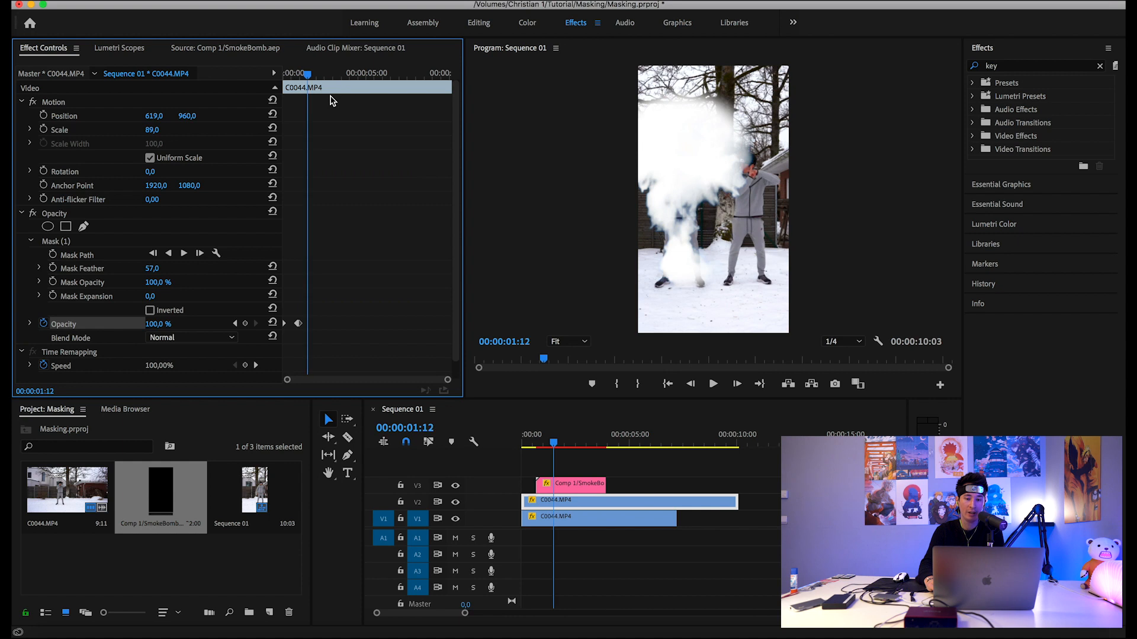
key(Right)
key(Right)
key(Right)
key(Right)
key(Right)
key(Right)
key(Right)
key(Right)
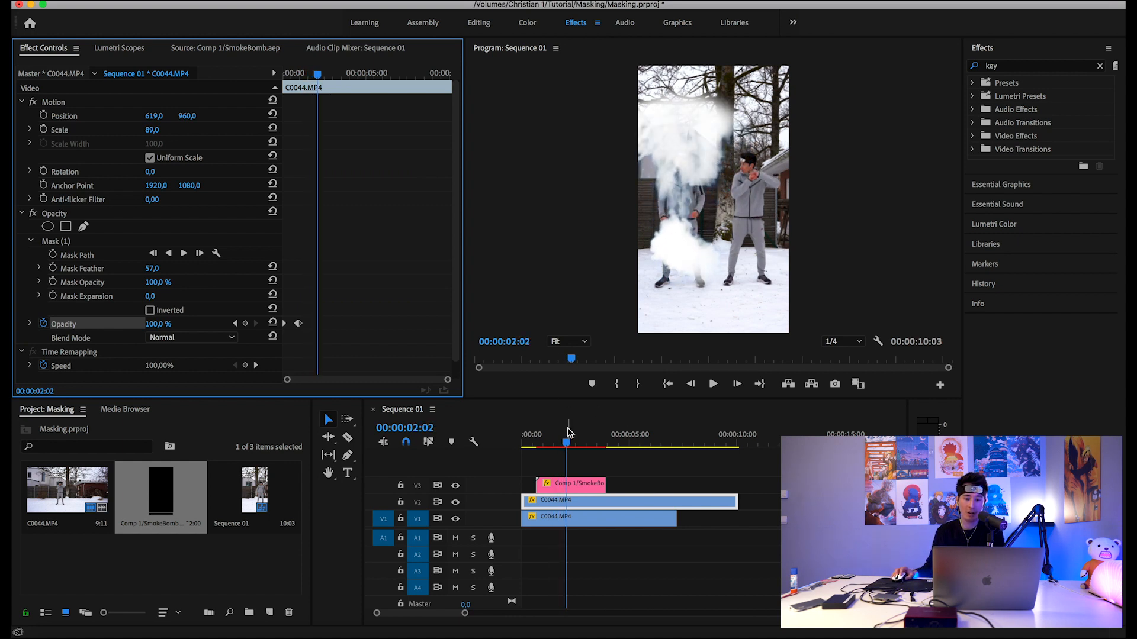
click(508, 441)
key(Home)
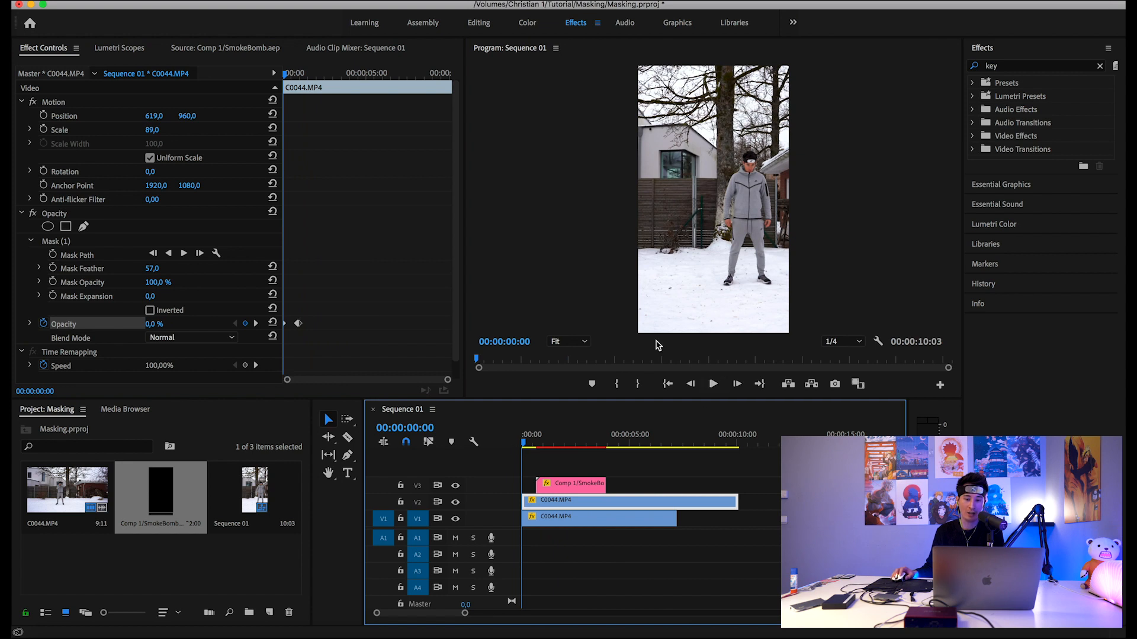
click(713, 383)
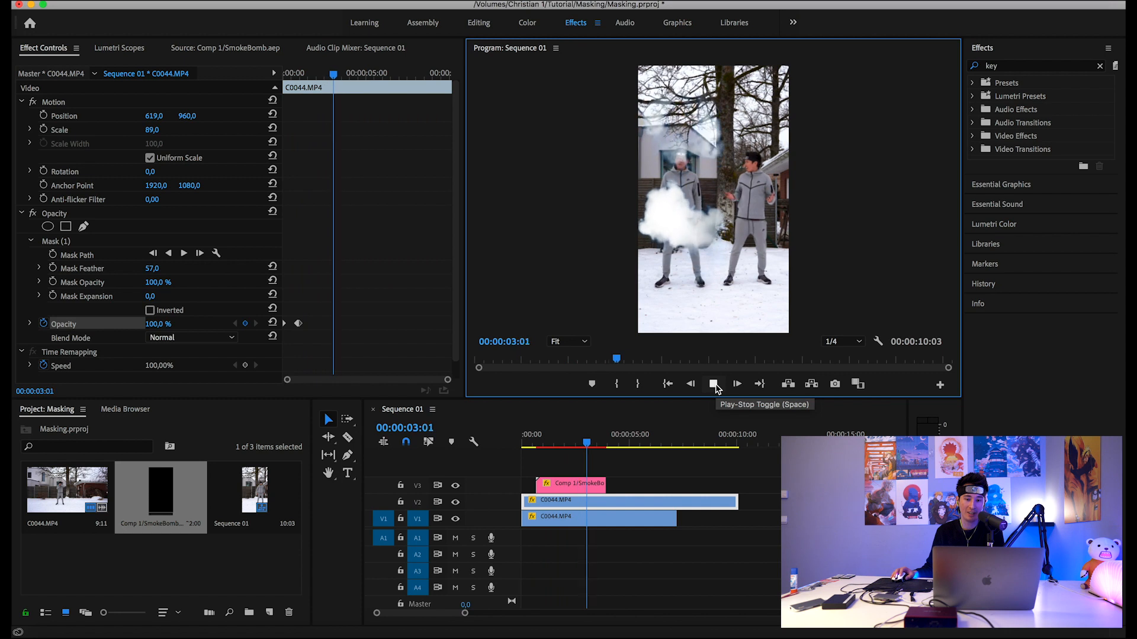
click(714, 384)
Step: Extend the end of the smoke clip on V3 to about the five-second mark and play the sequence from the start
drag(605, 483, 619, 483)
drag(629, 441, 630, 482)
drag(627, 441, 536, 444)
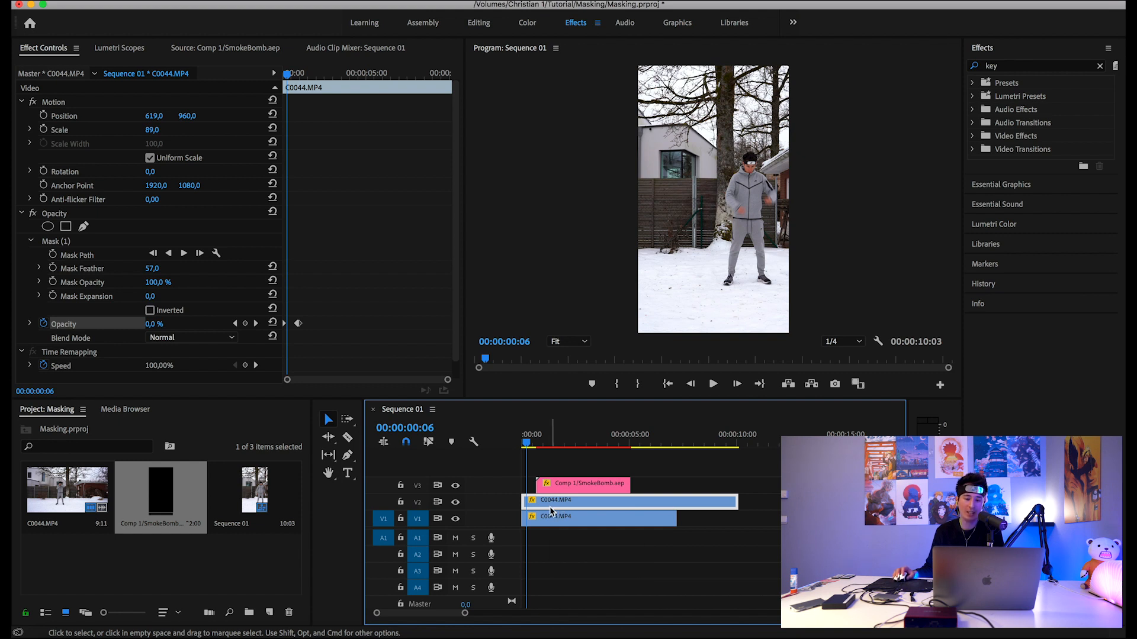
click(533, 441)
drag(533, 441, 482, 441)
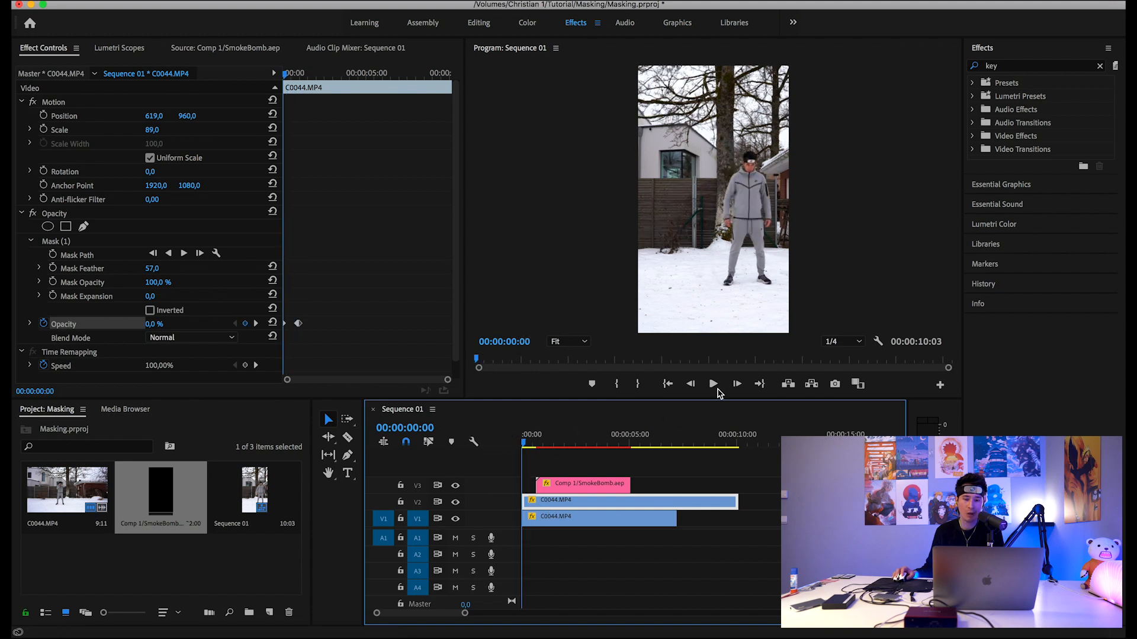
click(714, 385)
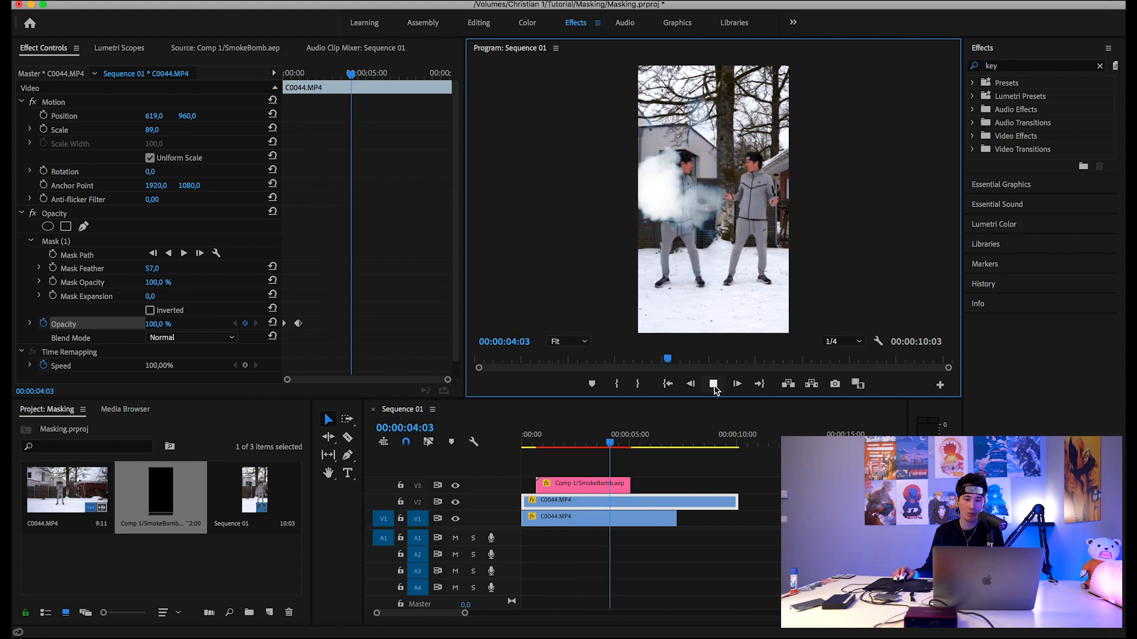
click(714, 385)
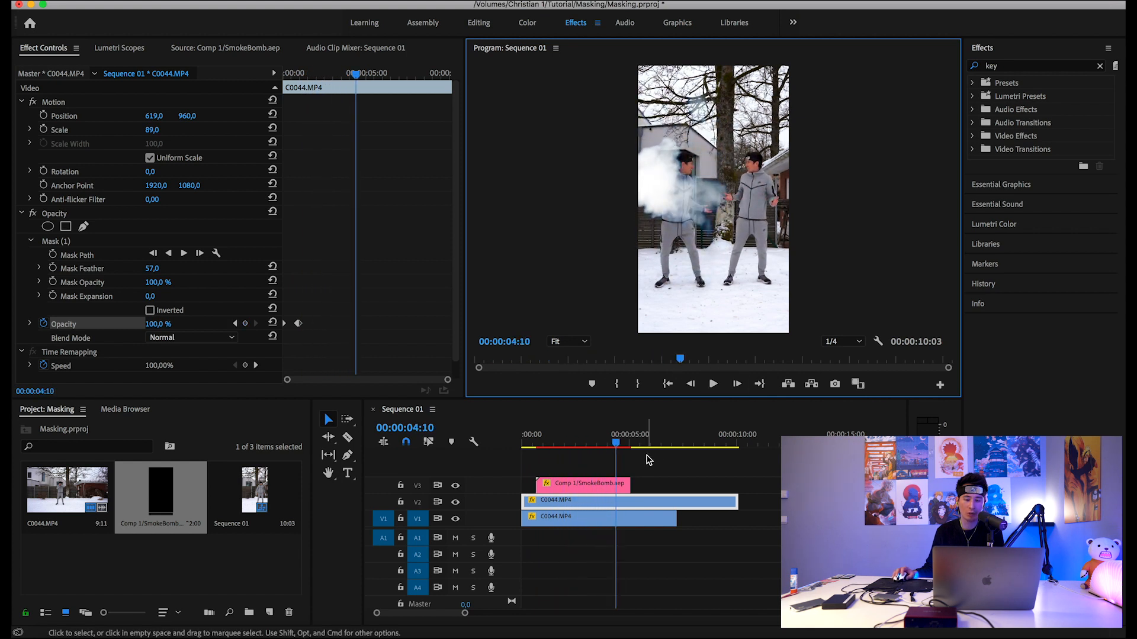
Step: Extend the end of the V1 clip to match the end of the V2 clip and play the sequence from the start
drag(676, 518, 738, 520)
drag(617, 443, 642, 450)
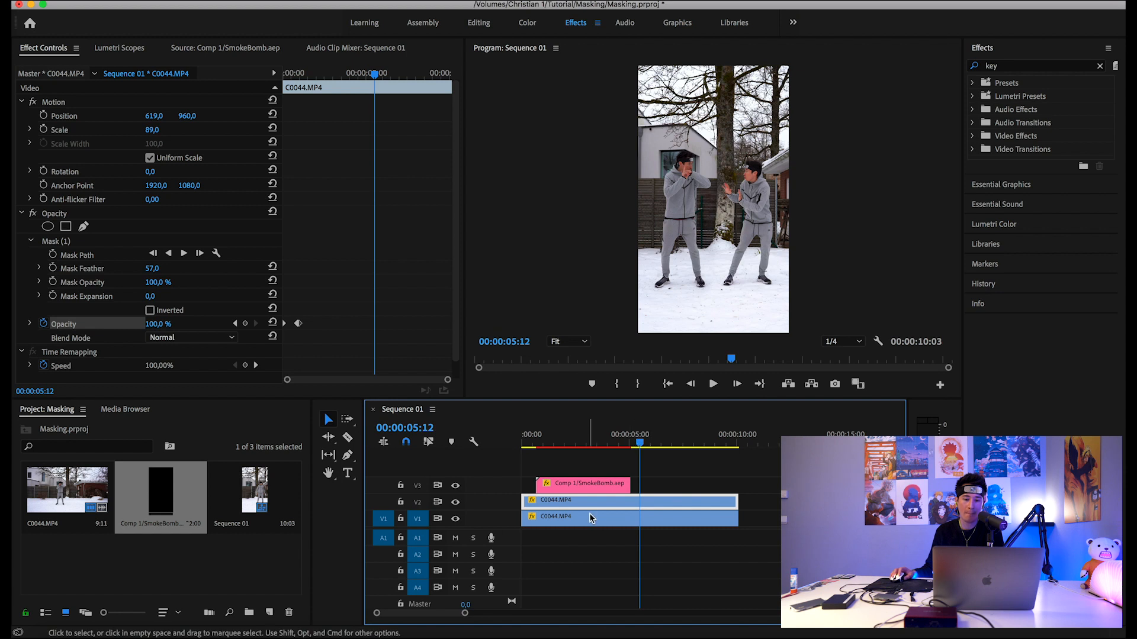
click(651, 441)
drag(654, 444, 524, 443)
click(713, 385)
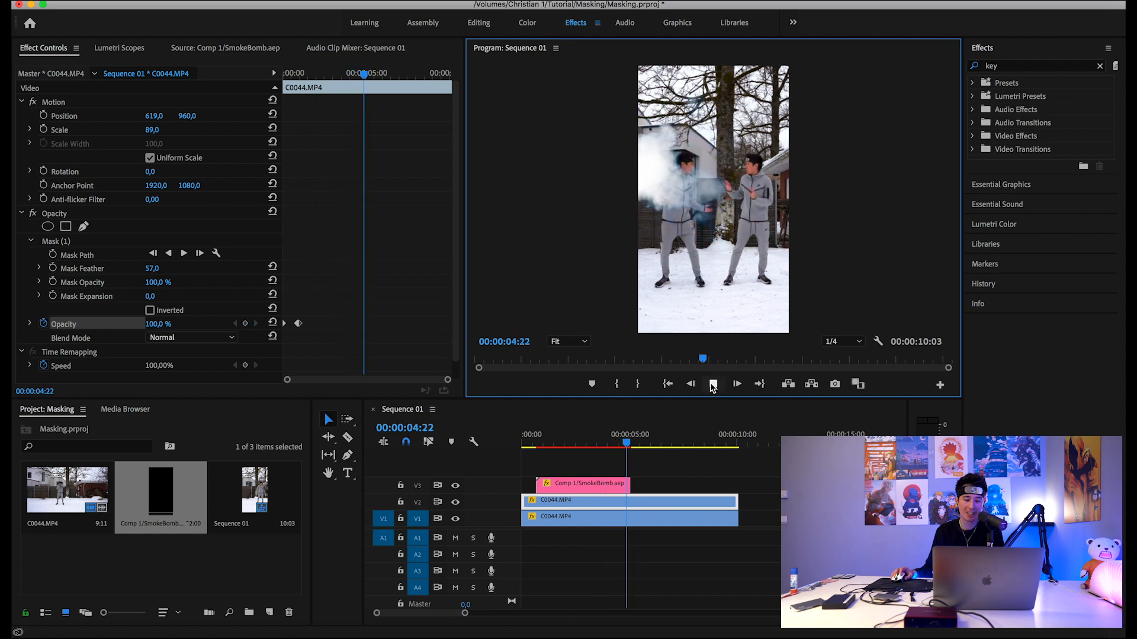
click(713, 385)
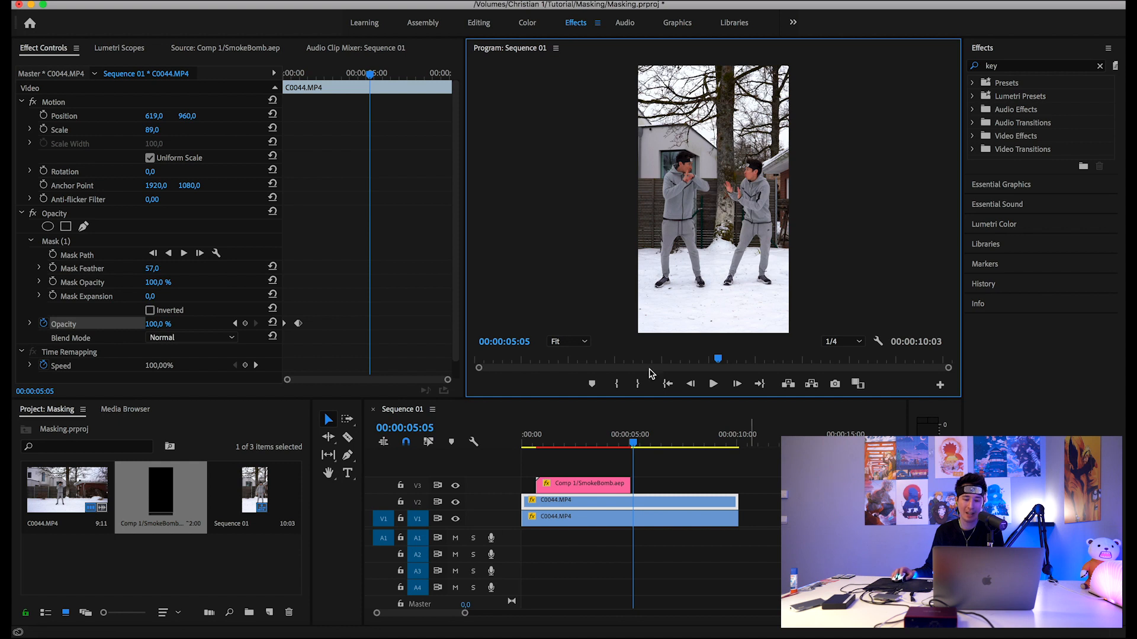
Step: Export the empty-background frame of C0044.MP4 at 22:56:08:09 as a JPEG still and import it into the project
double_click(53, 491)
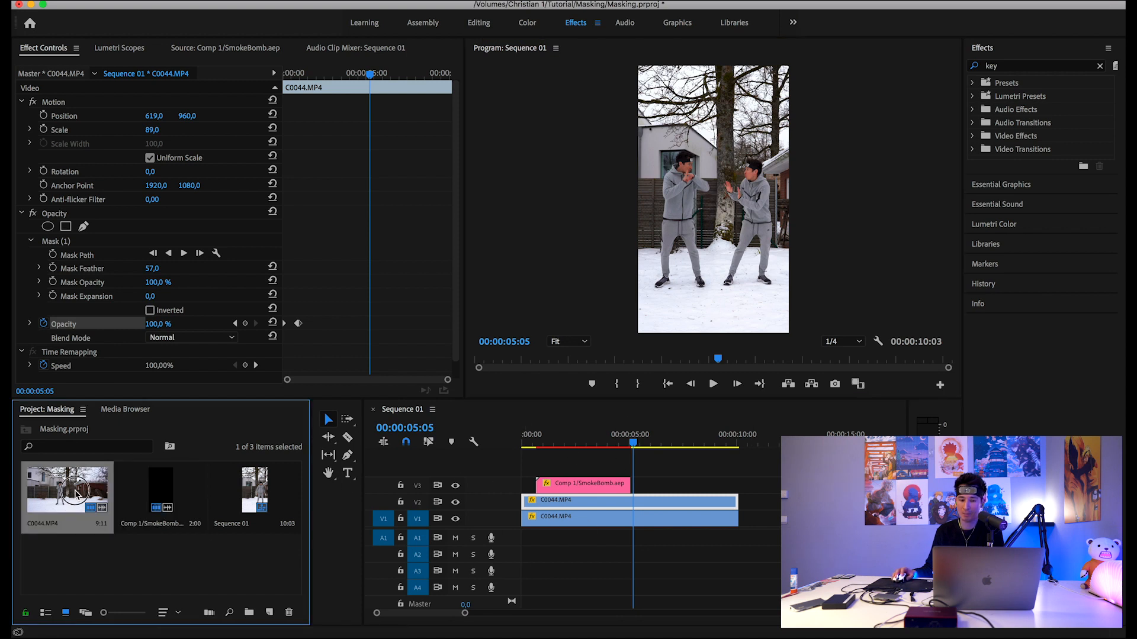
drag(391, 360, 428, 359)
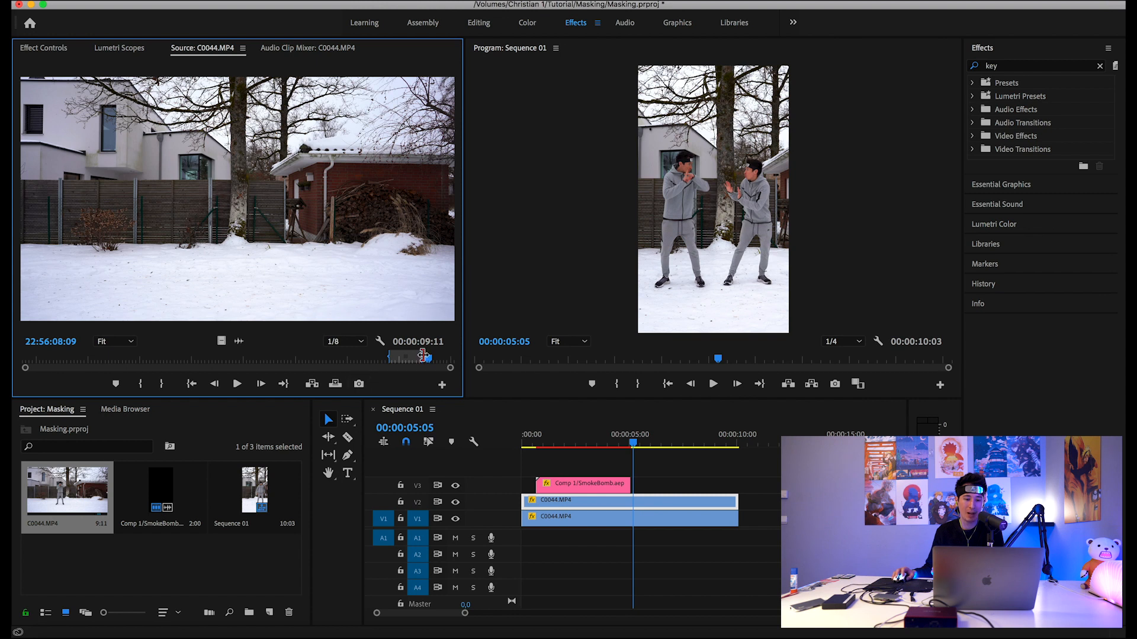
click(358, 383)
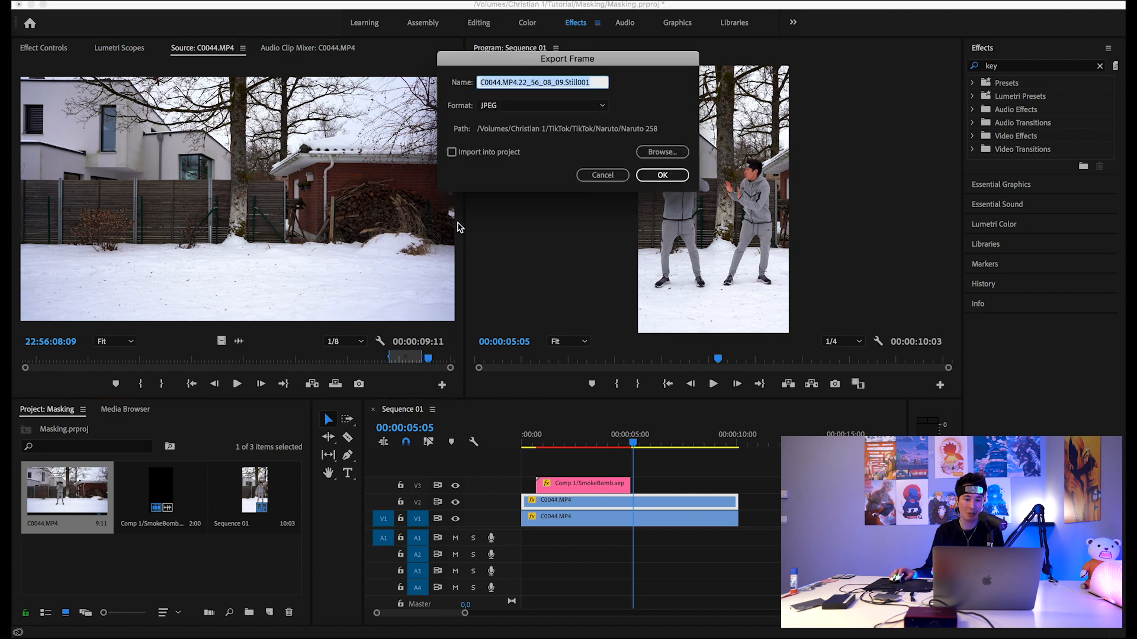
click(490, 154)
click(662, 175)
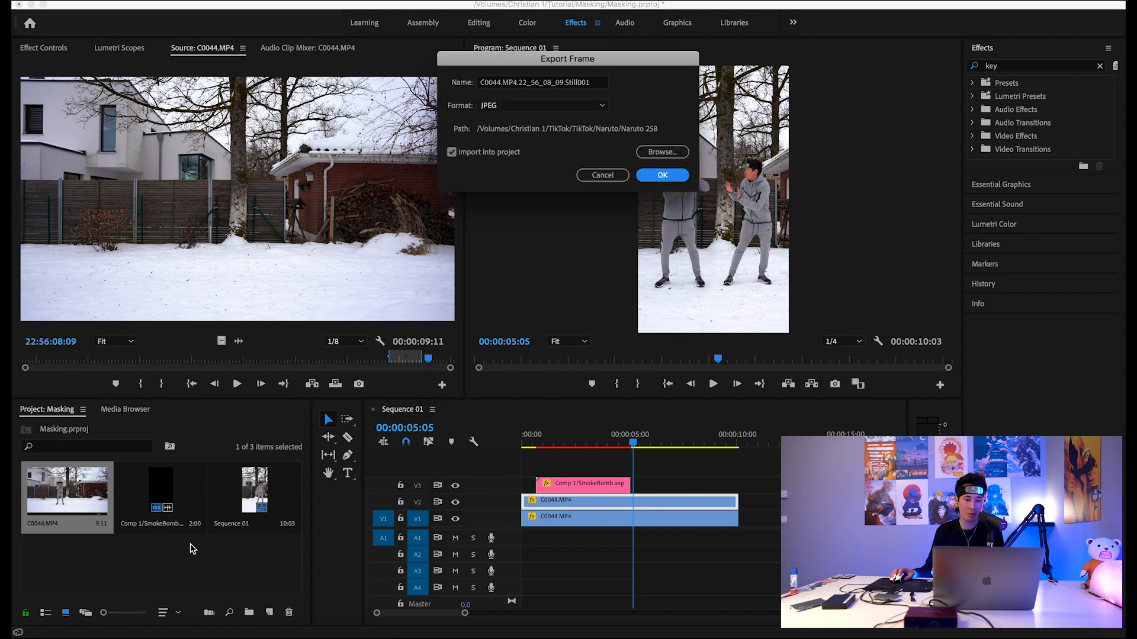
key(Return)
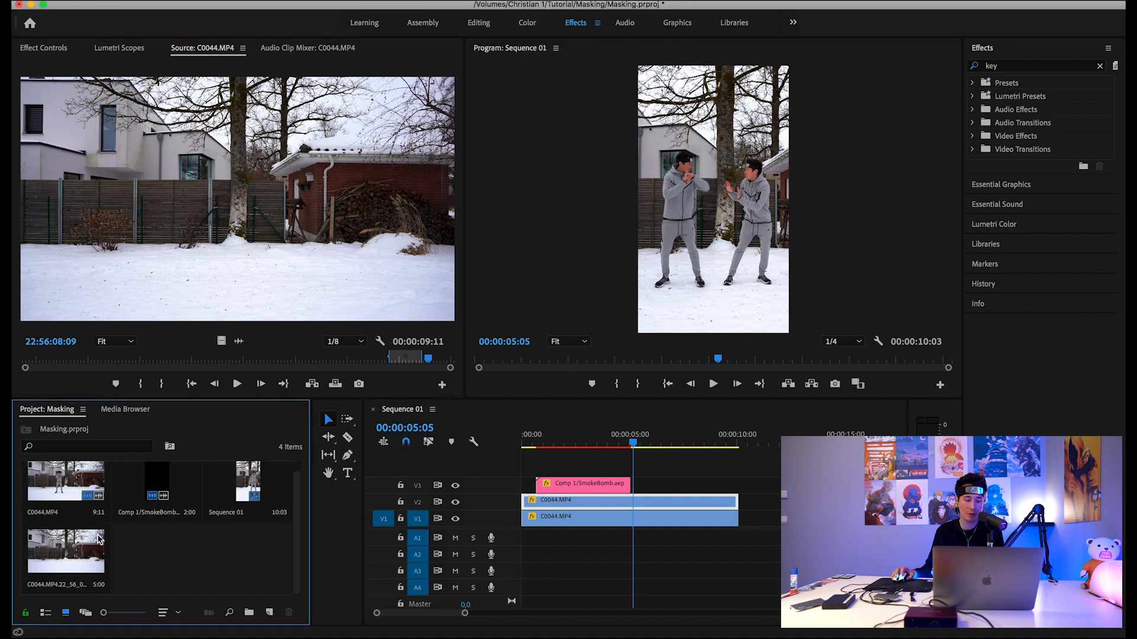
Step: Move all sequence clips up one track and place the exported still on V1 from the start, extended to about 15 seconds
double_click(40, 555)
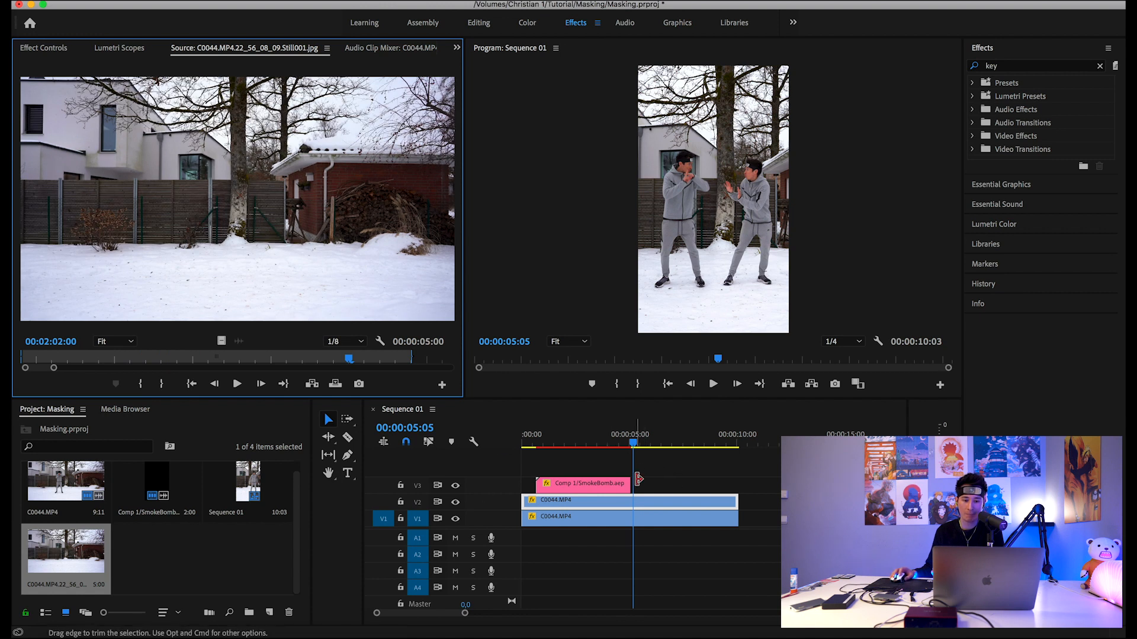
drag(668, 460, 571, 503)
click(778, 509)
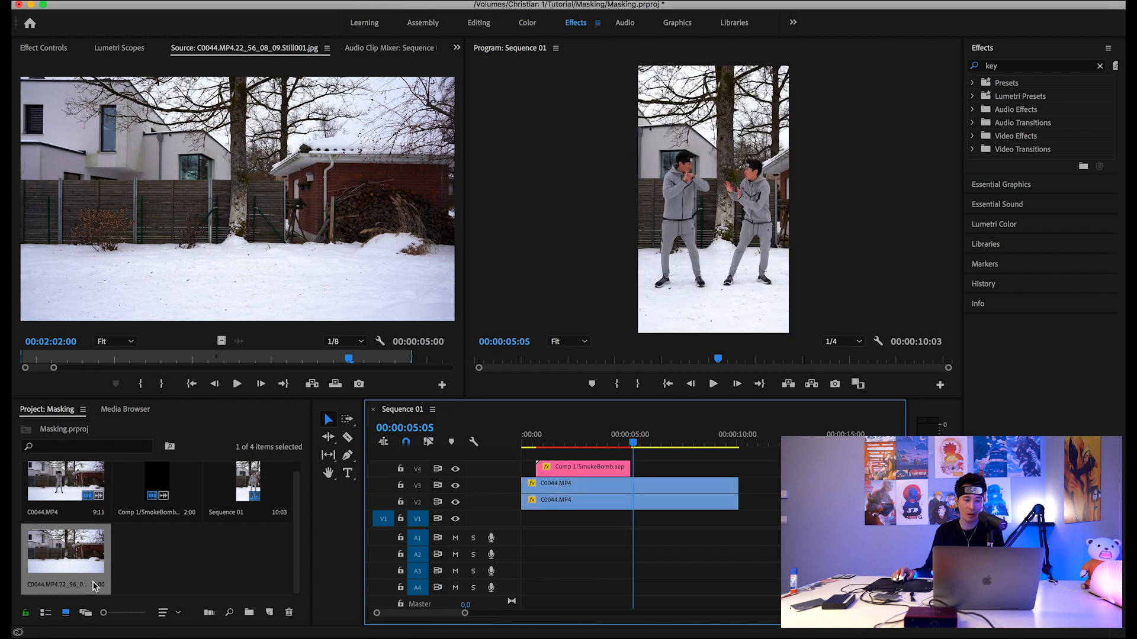
click(213, 349)
drag(223, 340, 844, 520)
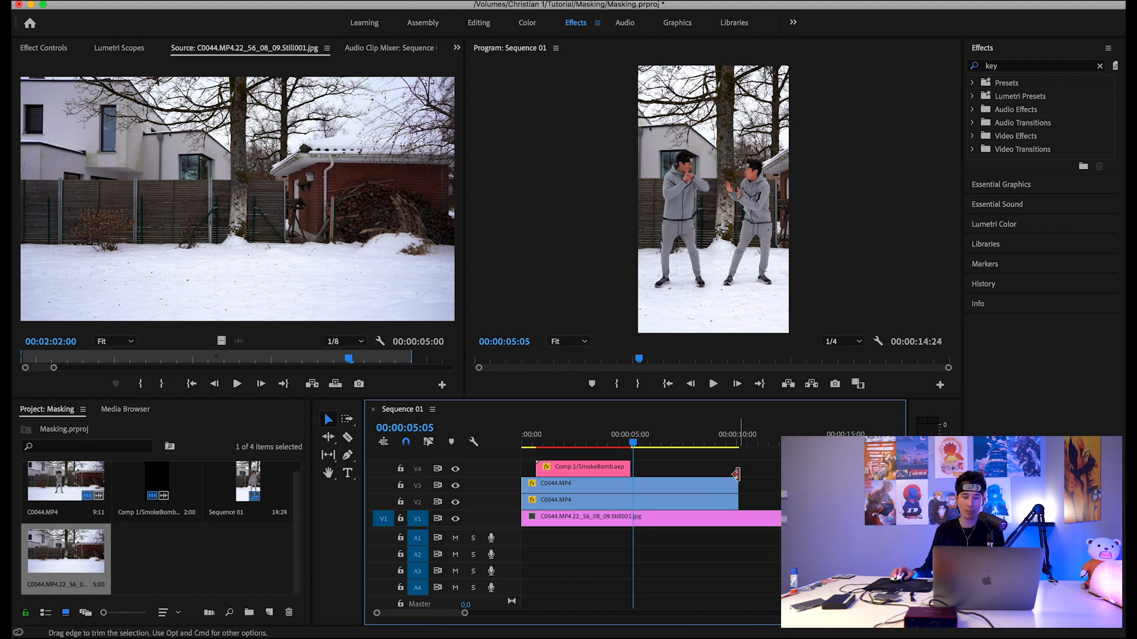
Step: Check the C0044.MP4 clip on V2 by switching its track output off and on
click(588, 468)
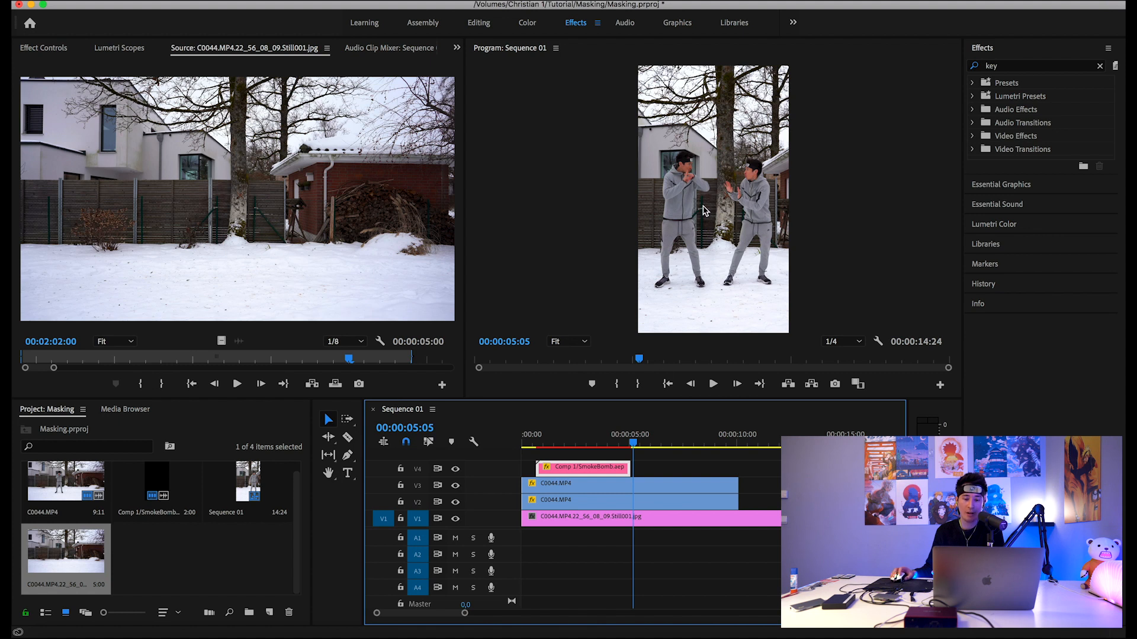
click(646, 501)
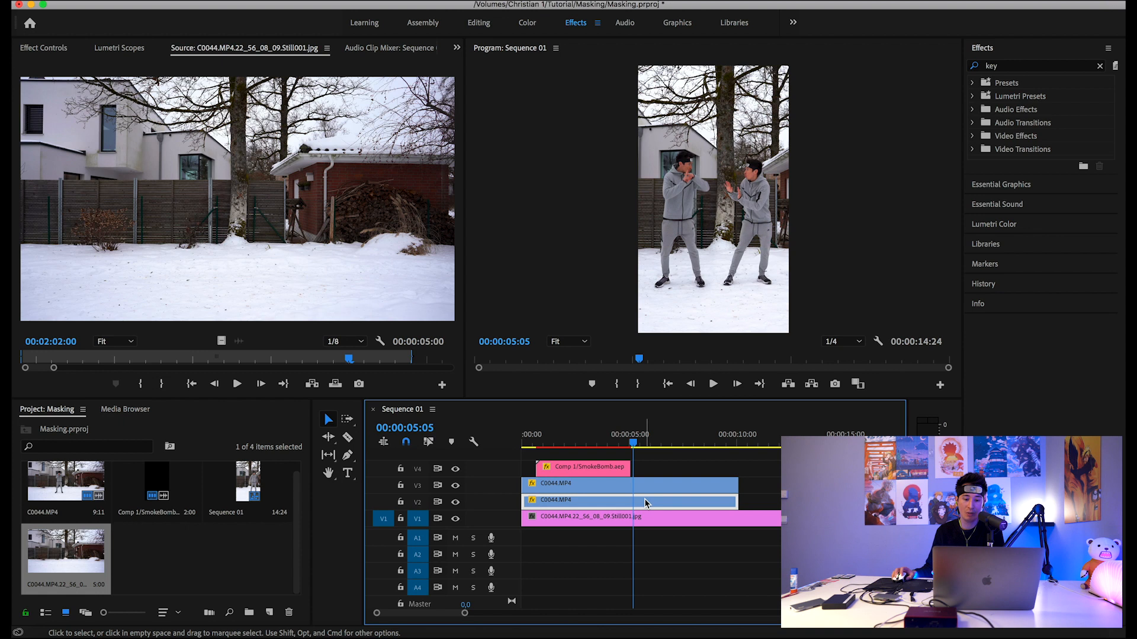
click(456, 503)
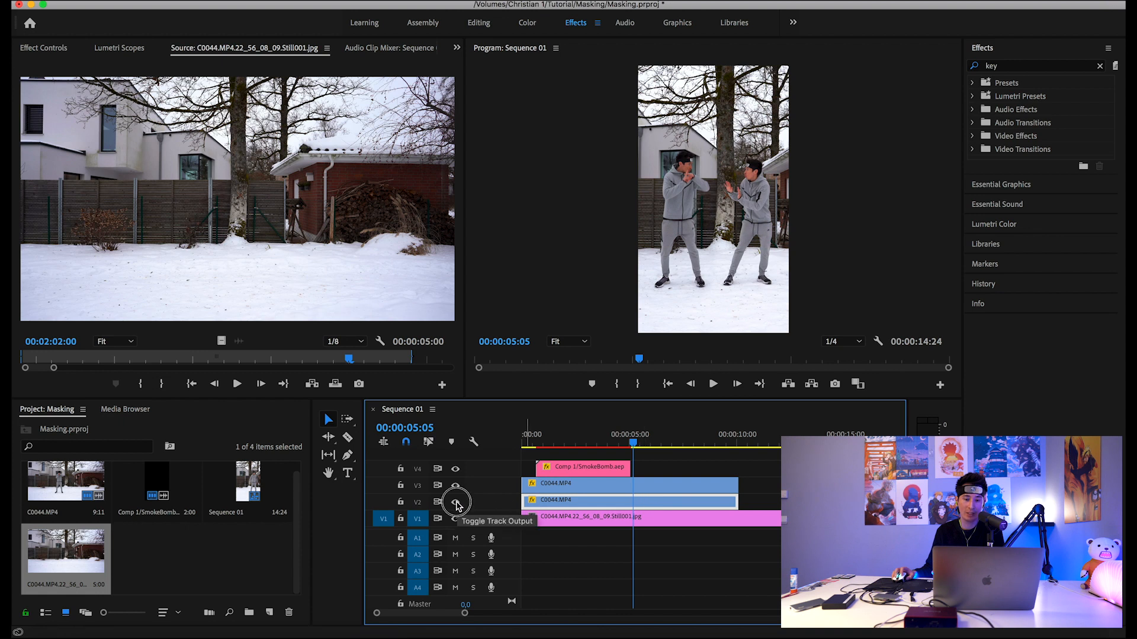
click(456, 502)
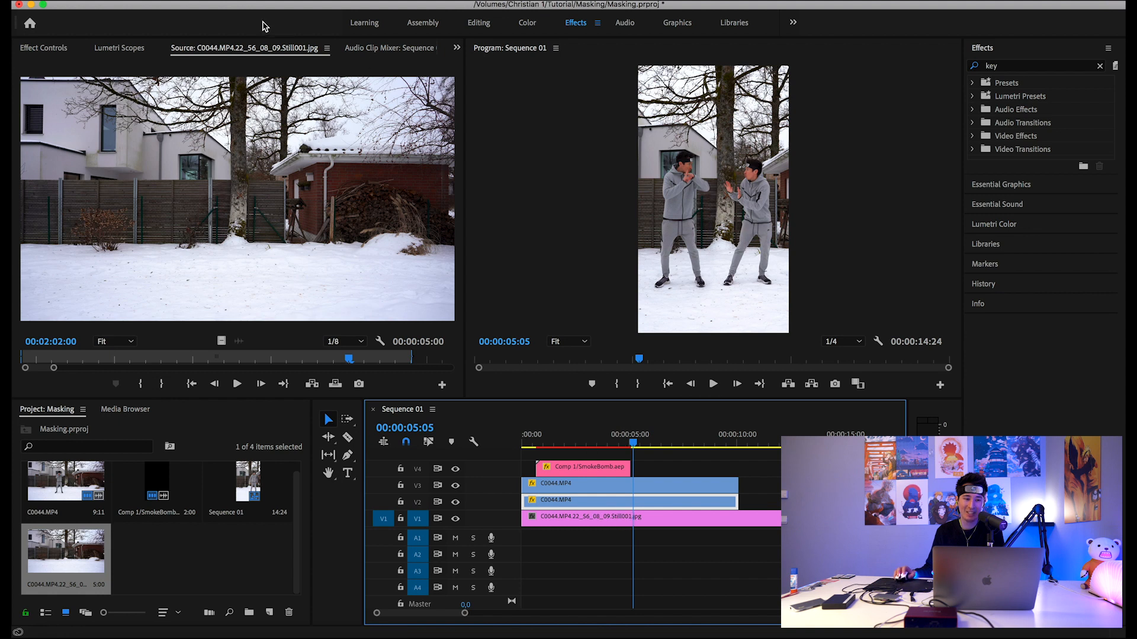
Step: Copy the V2 clip's Motion settings onto the V1 still, giving it position 619, 960 and scale 89
click(44, 48)
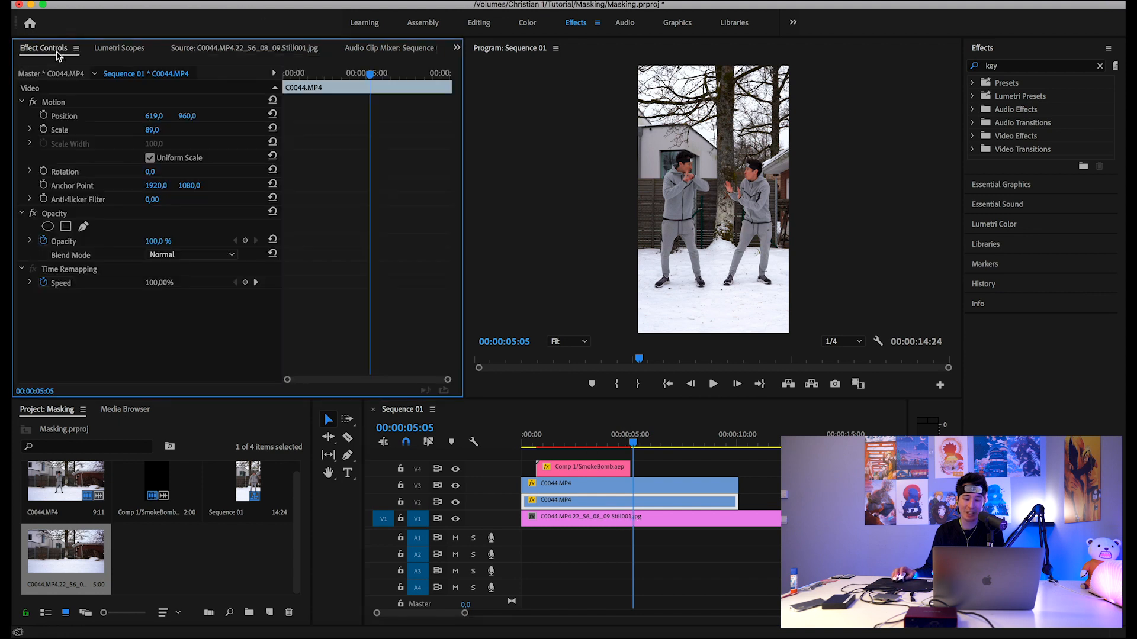
click(603, 522)
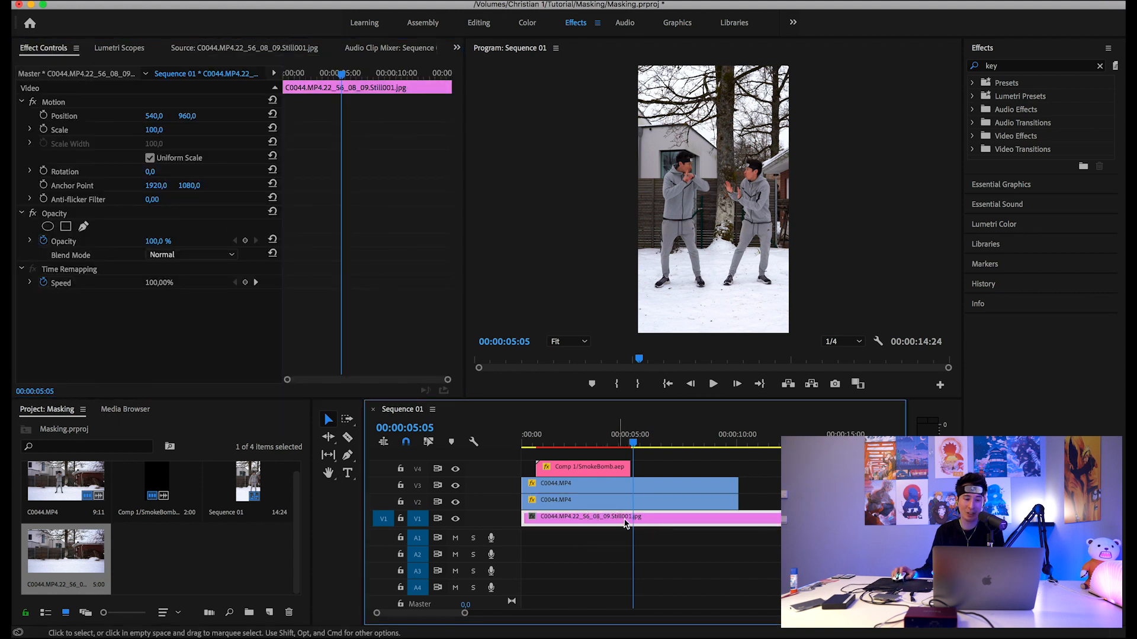
click(614, 504)
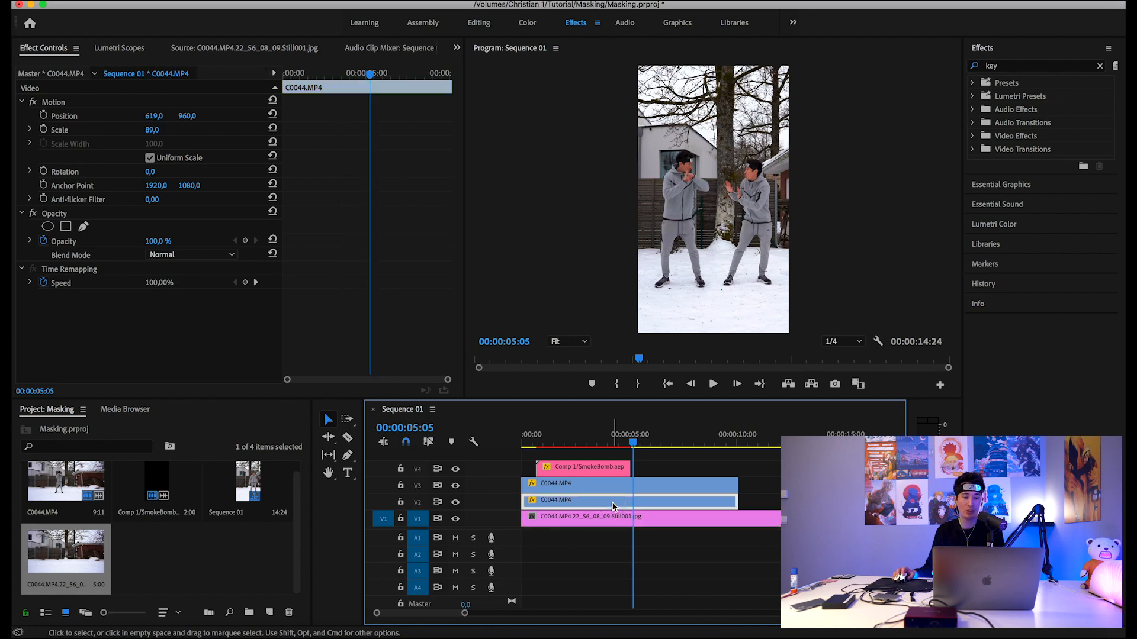
click(91, 103)
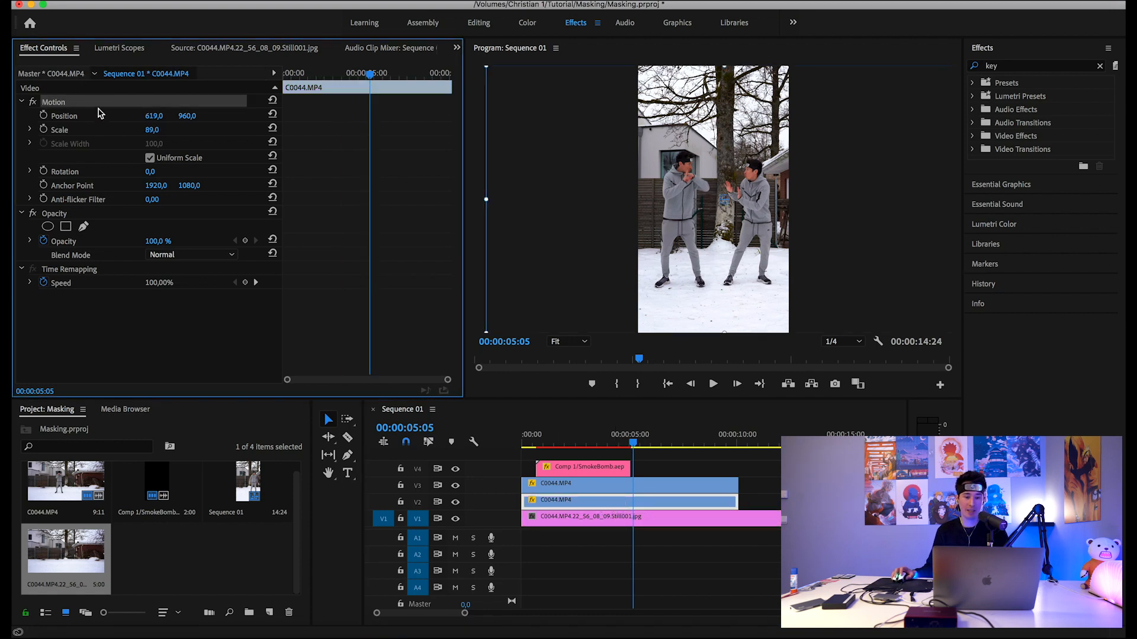
click(649, 523)
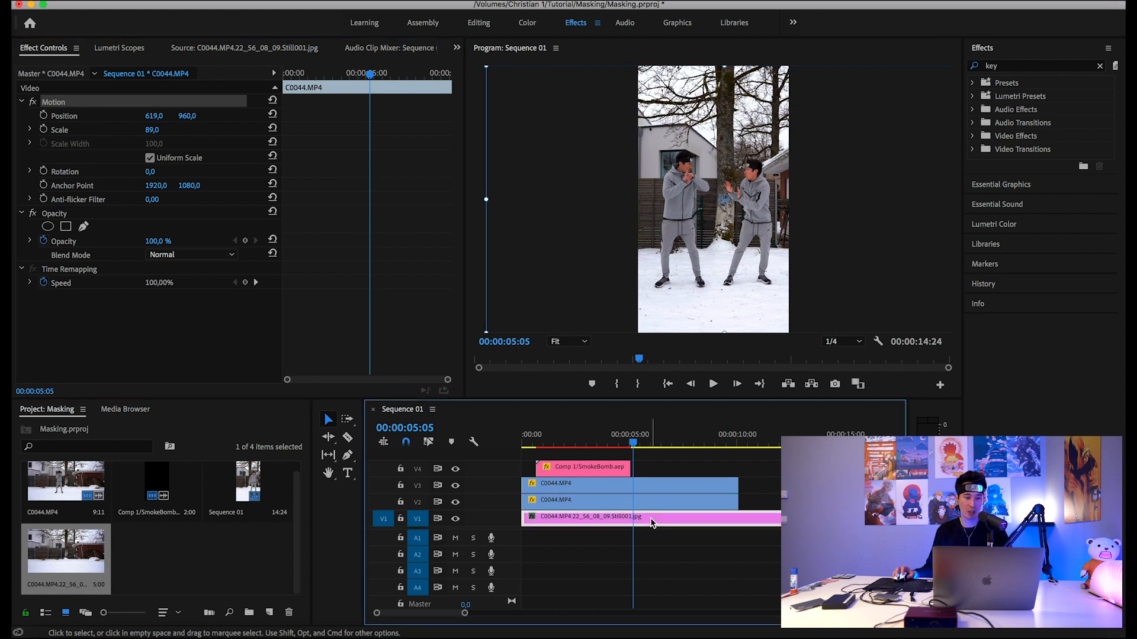
key(super+v)
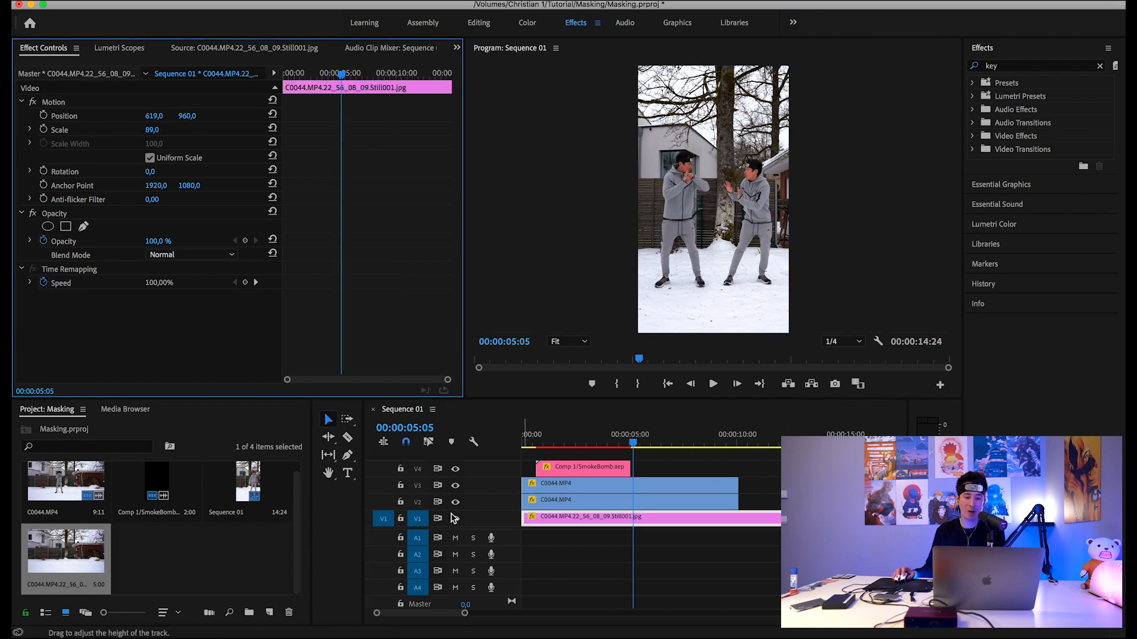
Step: Switch the V3 and V2 track outputs off and on to check which clip shows which figure above the still
click(548, 501)
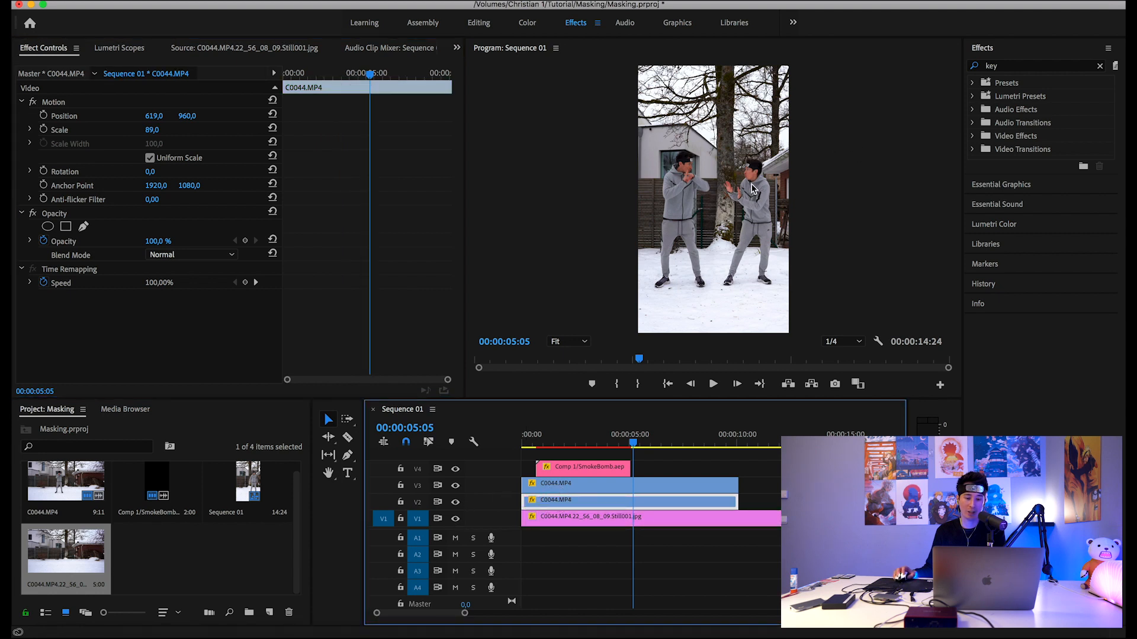
click(576, 489)
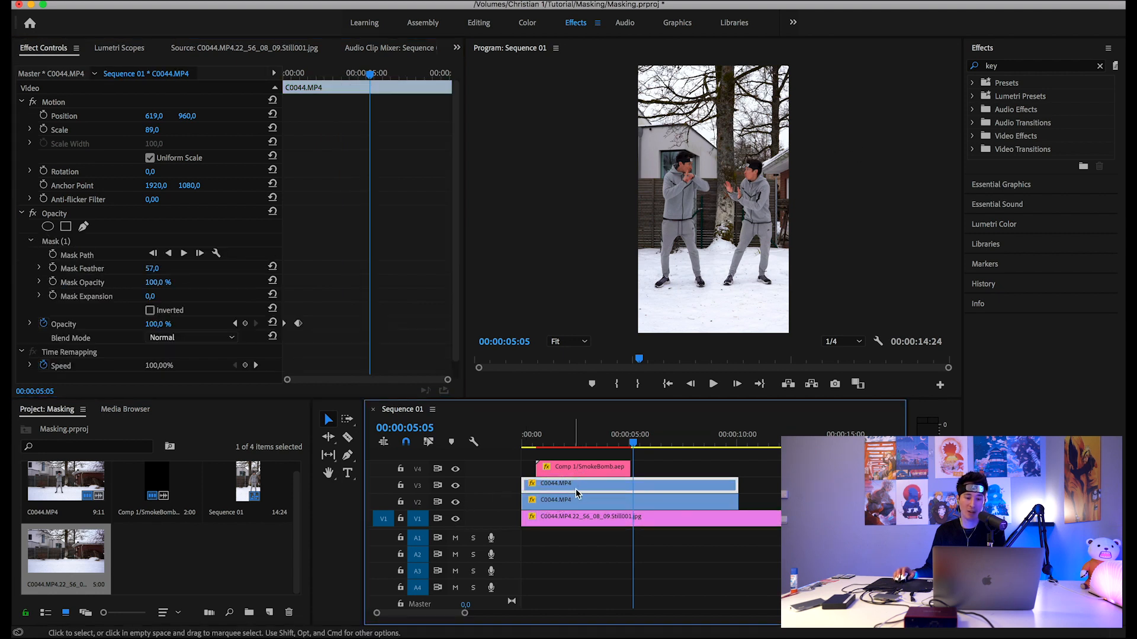
click(455, 485)
click(455, 485)
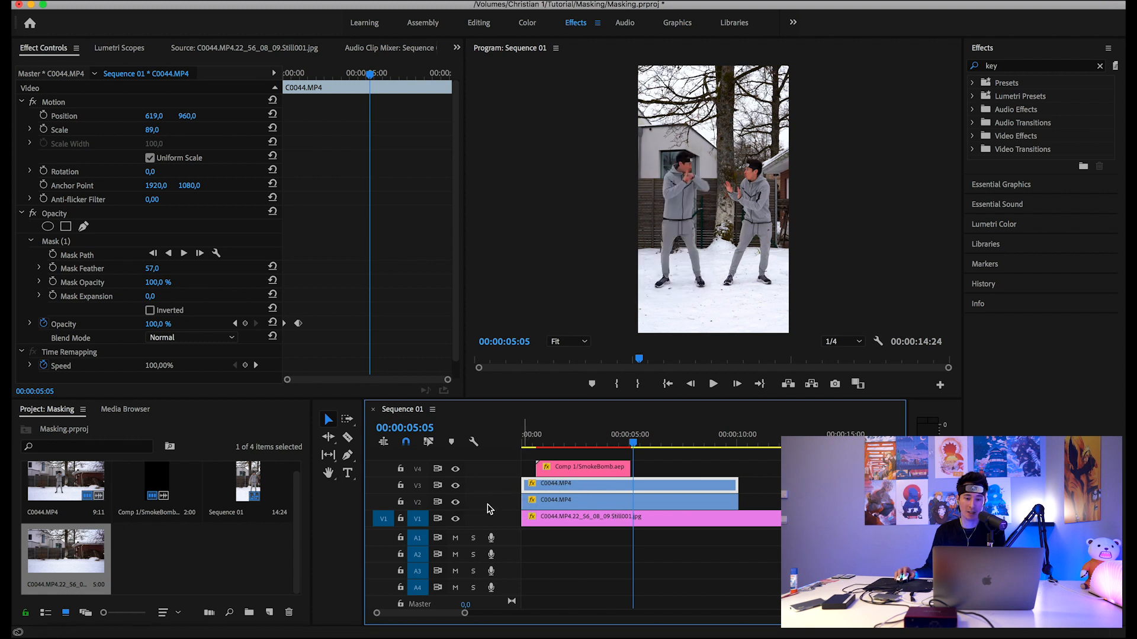
click(456, 502)
click(455, 502)
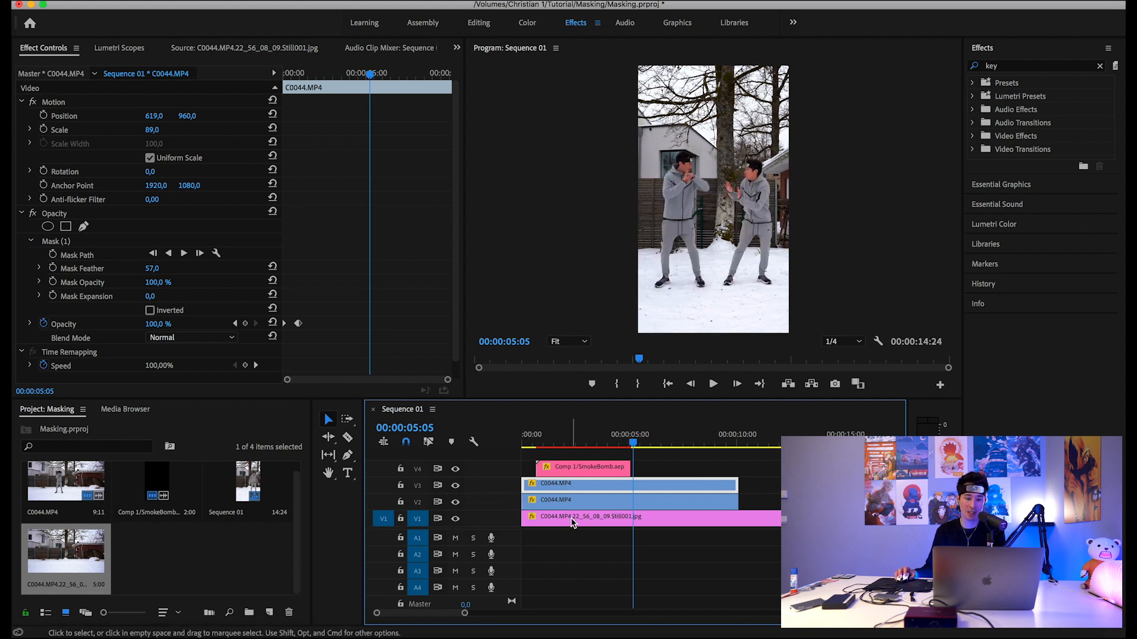
click(571, 516)
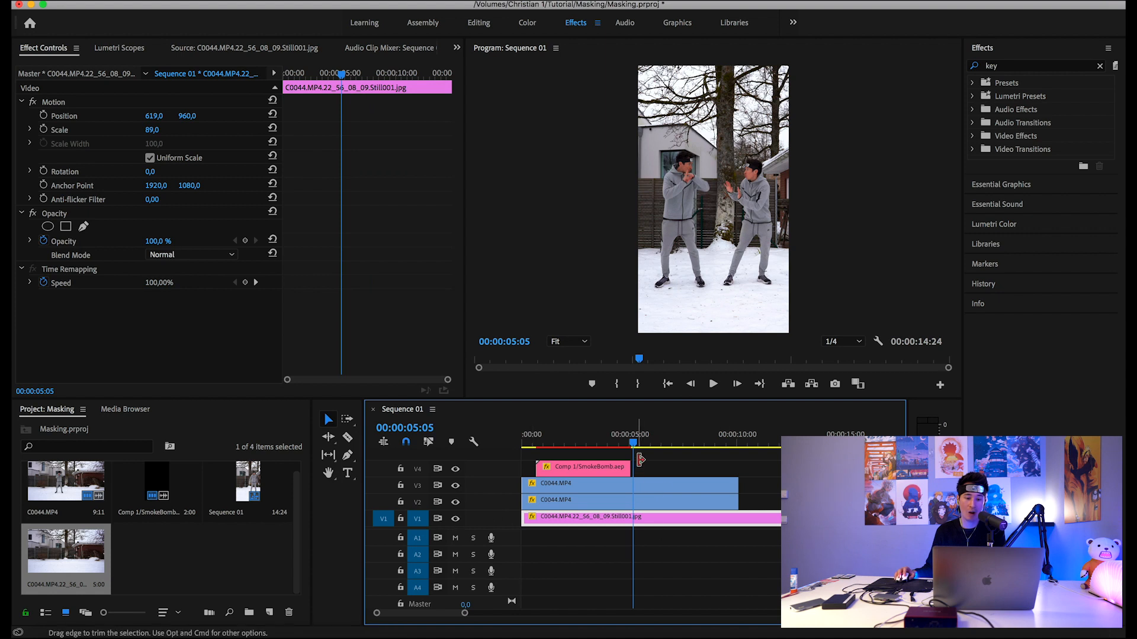
Step: Duplicate the smoke clip on V4 so that the copy starts at 00:00:05:21
click(595, 469)
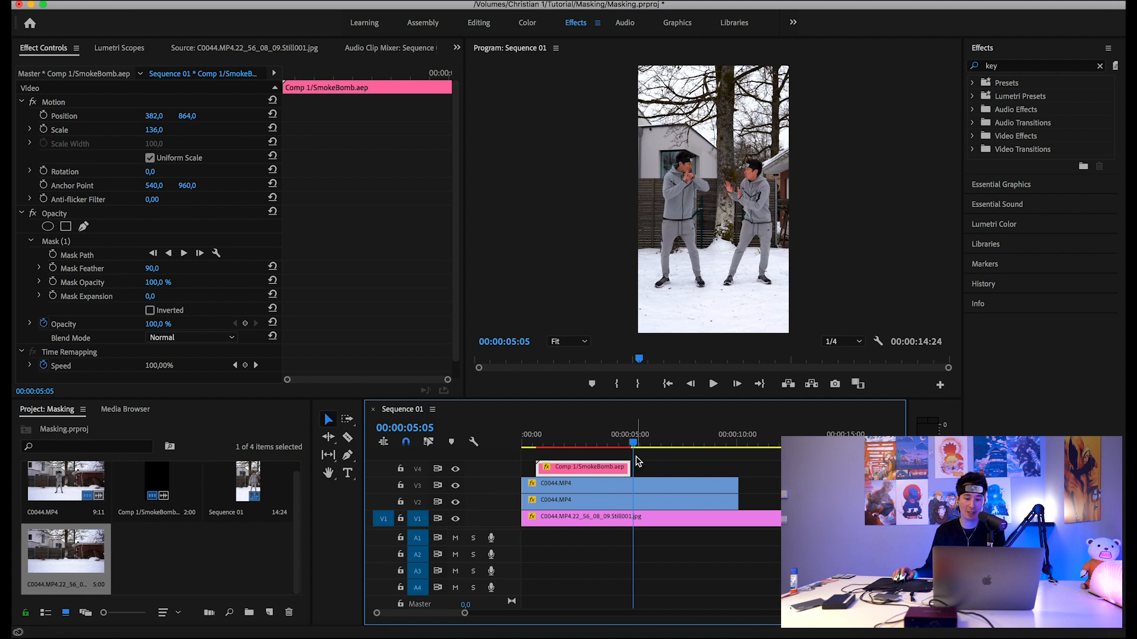
mouse_move(632, 439)
mouse_down()
mouse_move(526, 441)
mouse_move(632, 441)
mouse_up()
click(586, 474)
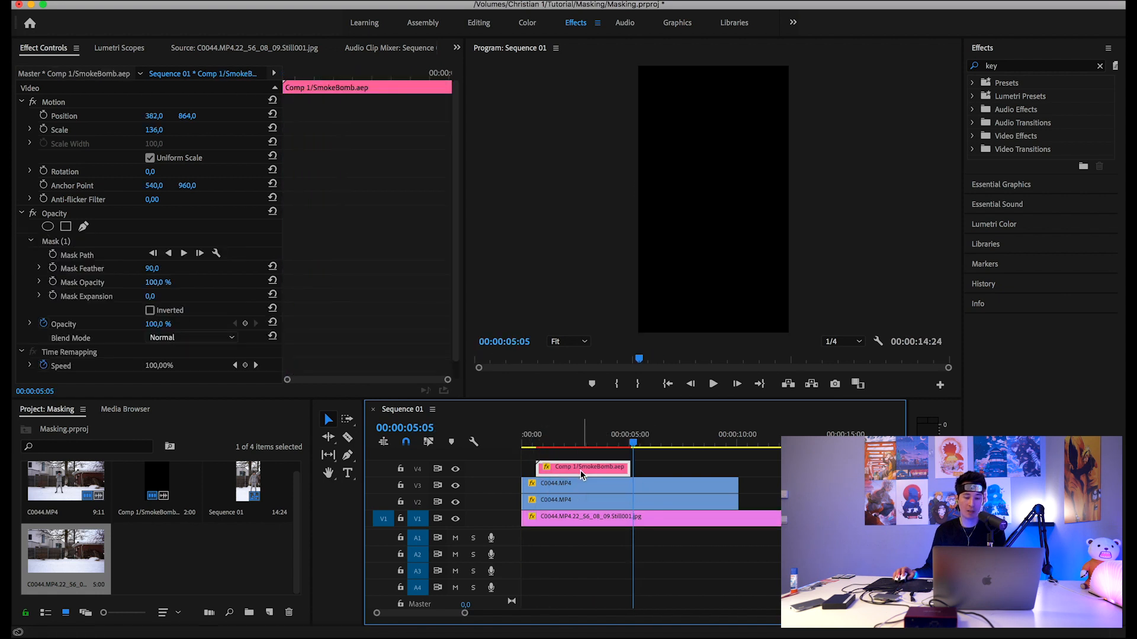
drag(772, 437, 647, 433)
drag(568, 469, 682, 467)
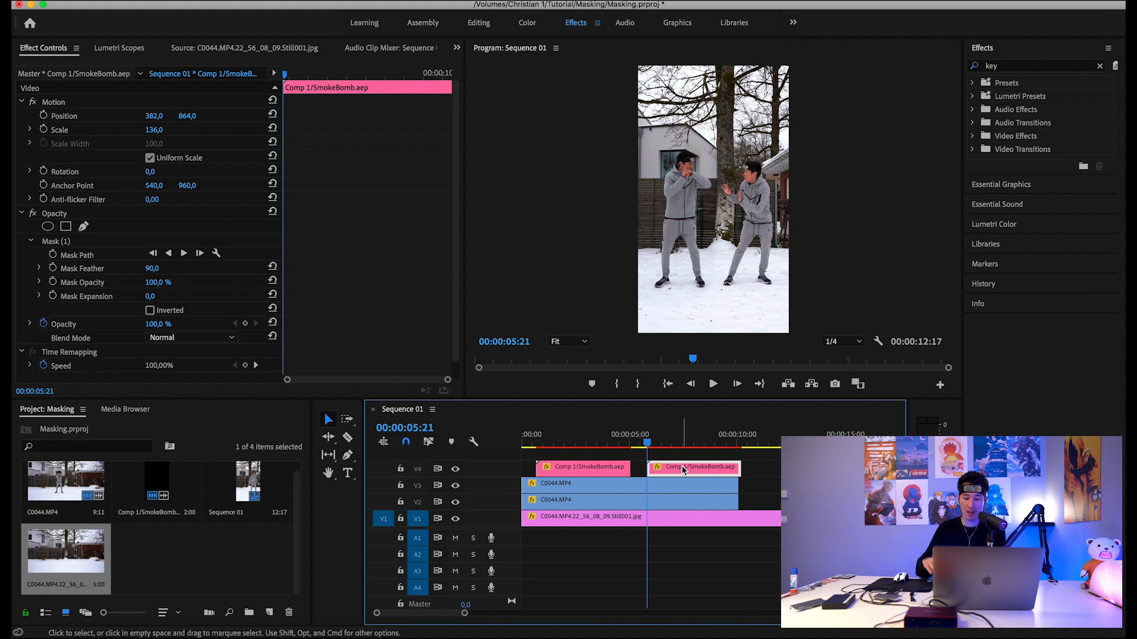
Step: Move the duplicated smoke clip over the other figure at position 818, 886, judging it at 00:00:06:00
key(space)
key(space)
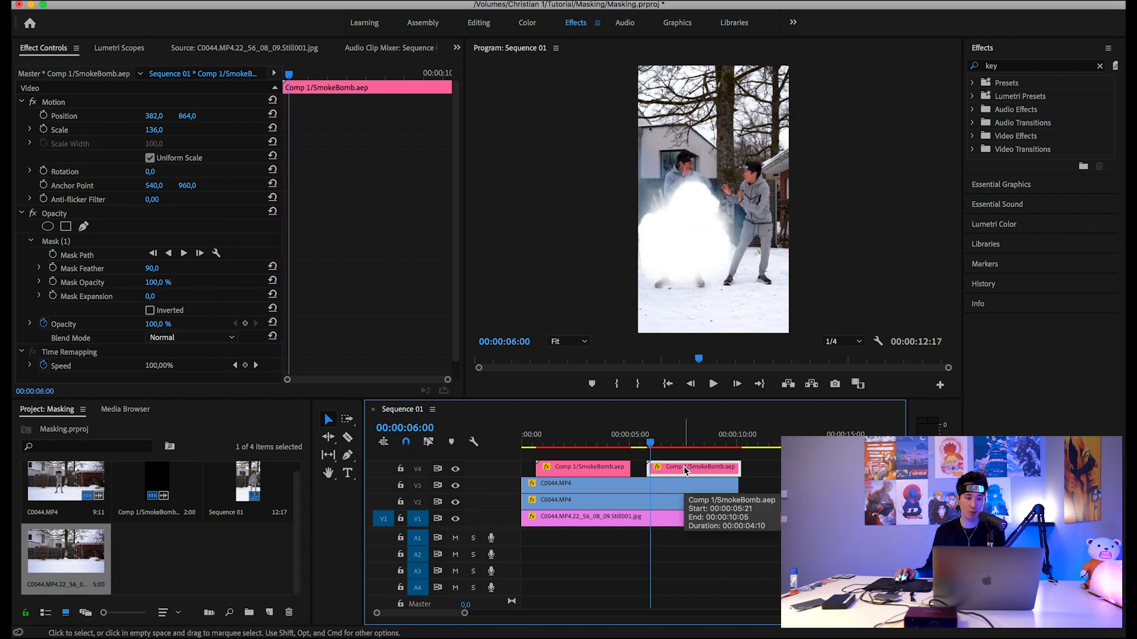
drag(153, 115, 410, 115)
drag(187, 116, 200, 116)
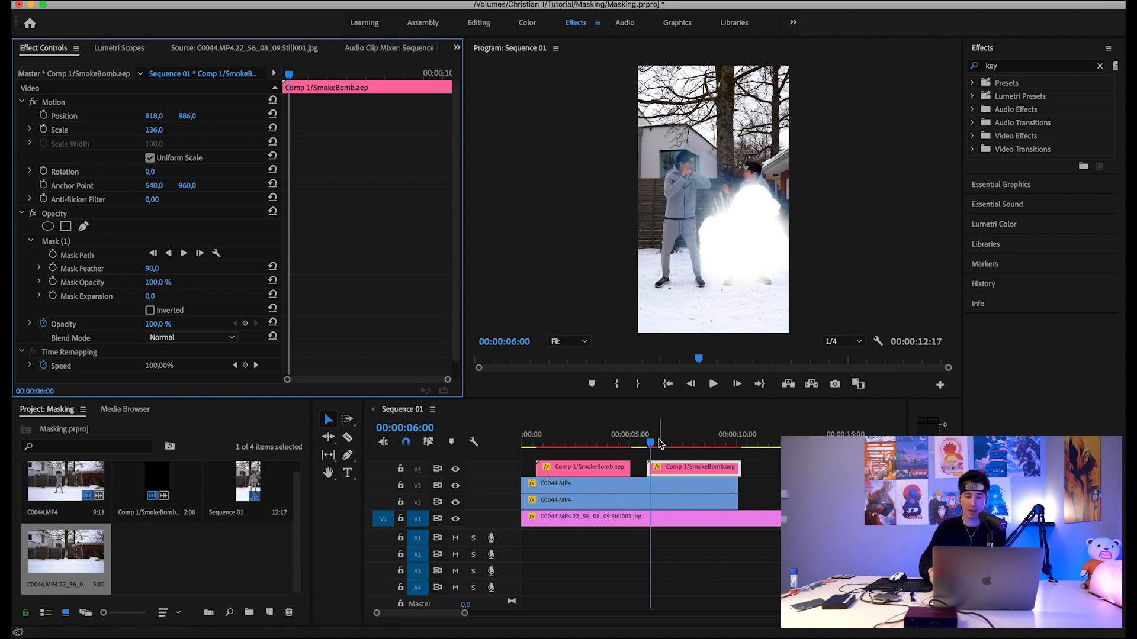
Step: Keyframe the V2 clip's opacity at 100% on 00:00:06:02 and at 0% on 00:00:06:04
key(Right)
key(Right)
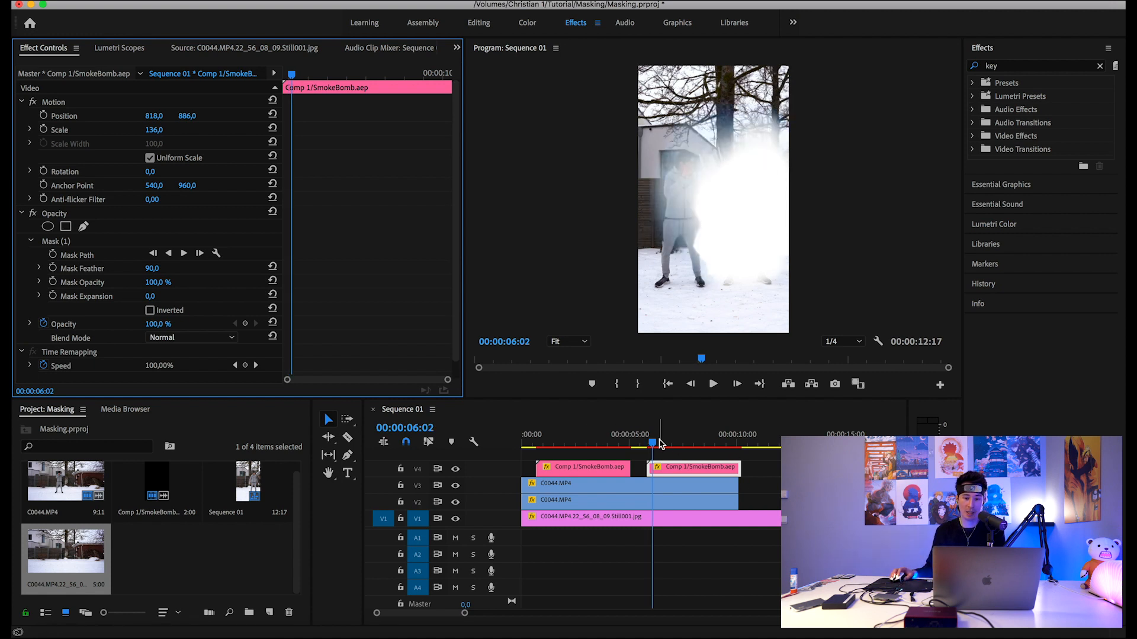
click(671, 501)
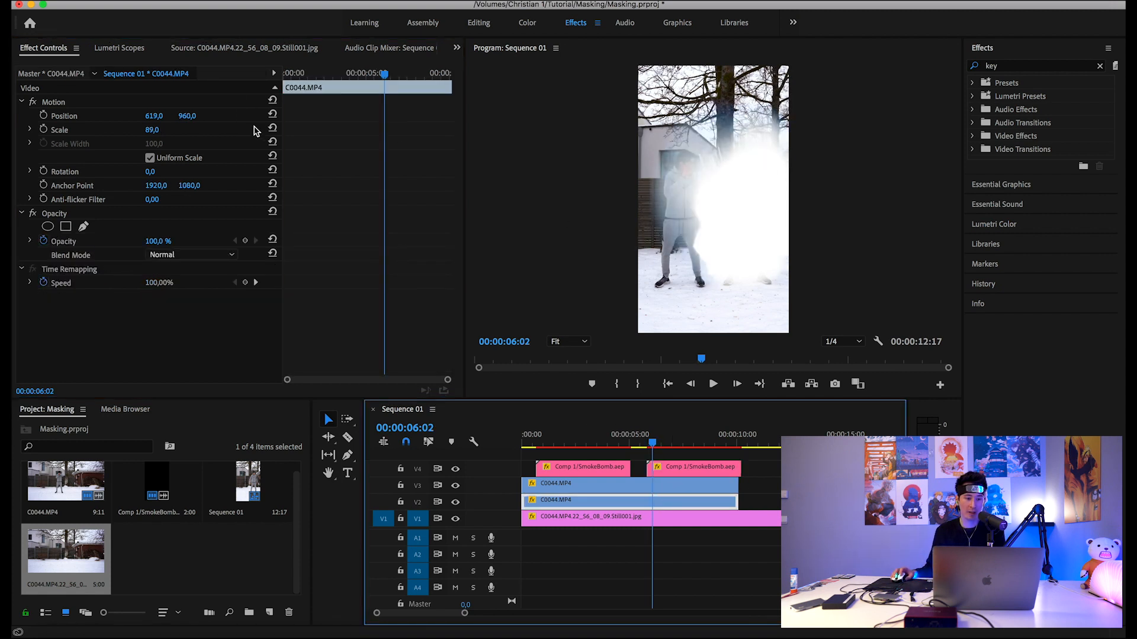
click(245, 240)
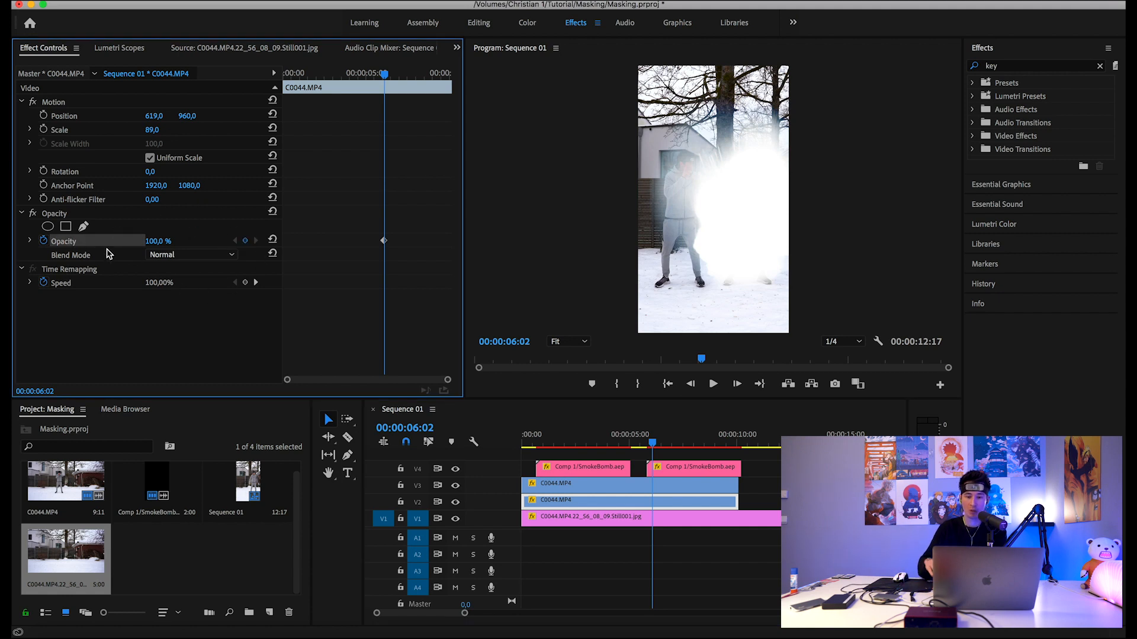
key(Right)
key(Right)
click(155, 241)
text(0)
key(Return)
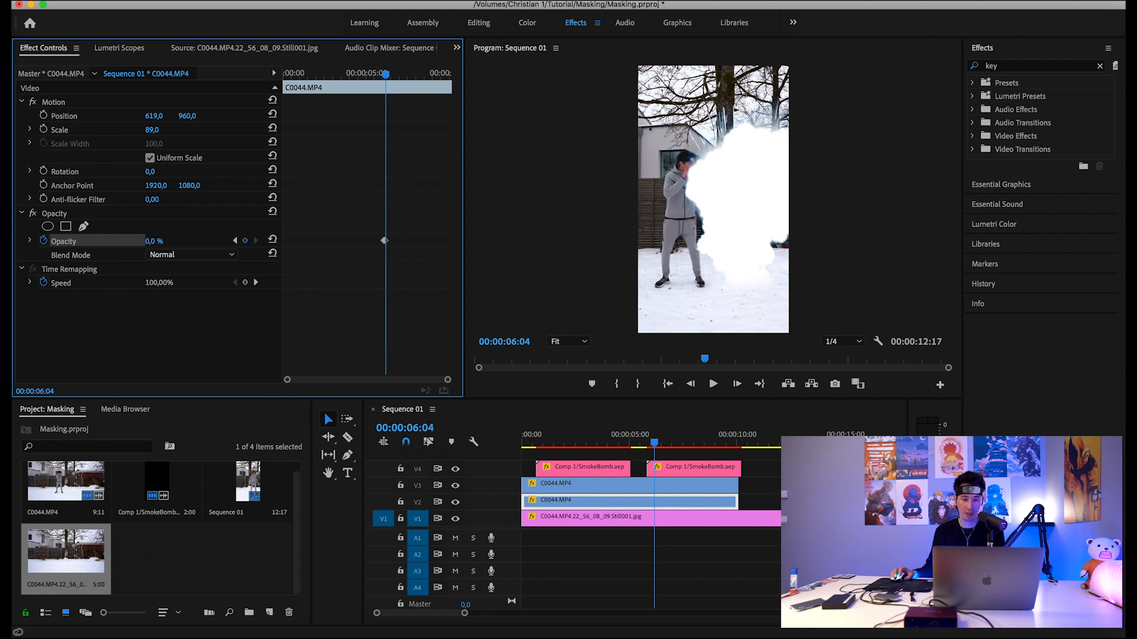
Step: Play the sequence from the start and replay the second smoke bomb to check how the figures appear and vanish
key(Home)
key(space)
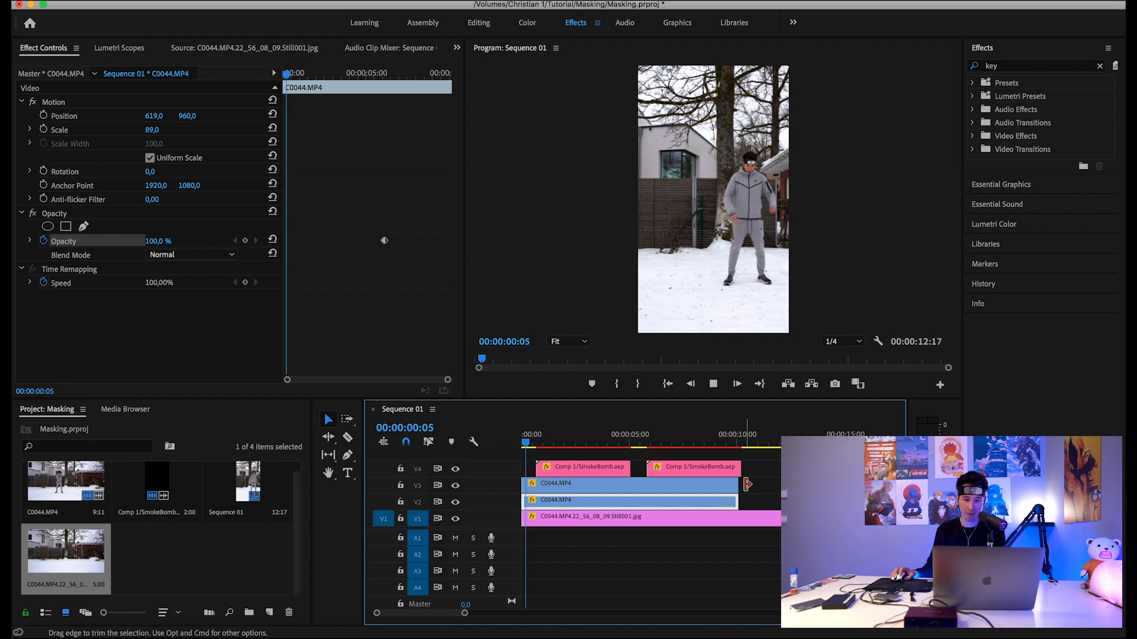
click(539, 449)
drag(539, 449, 465, 444)
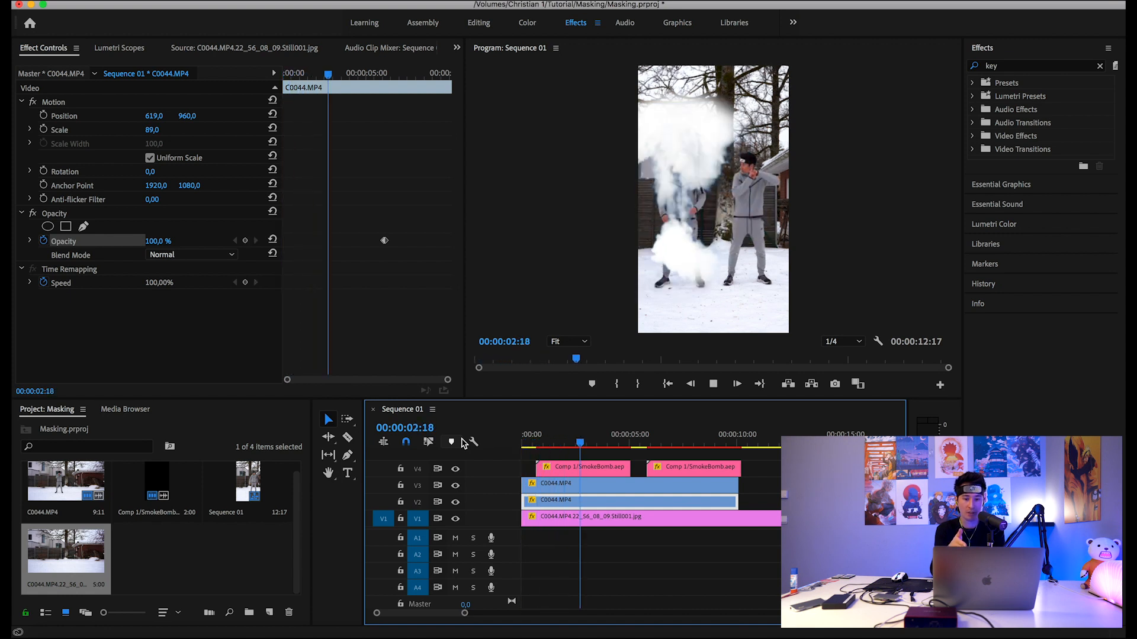
key(space)
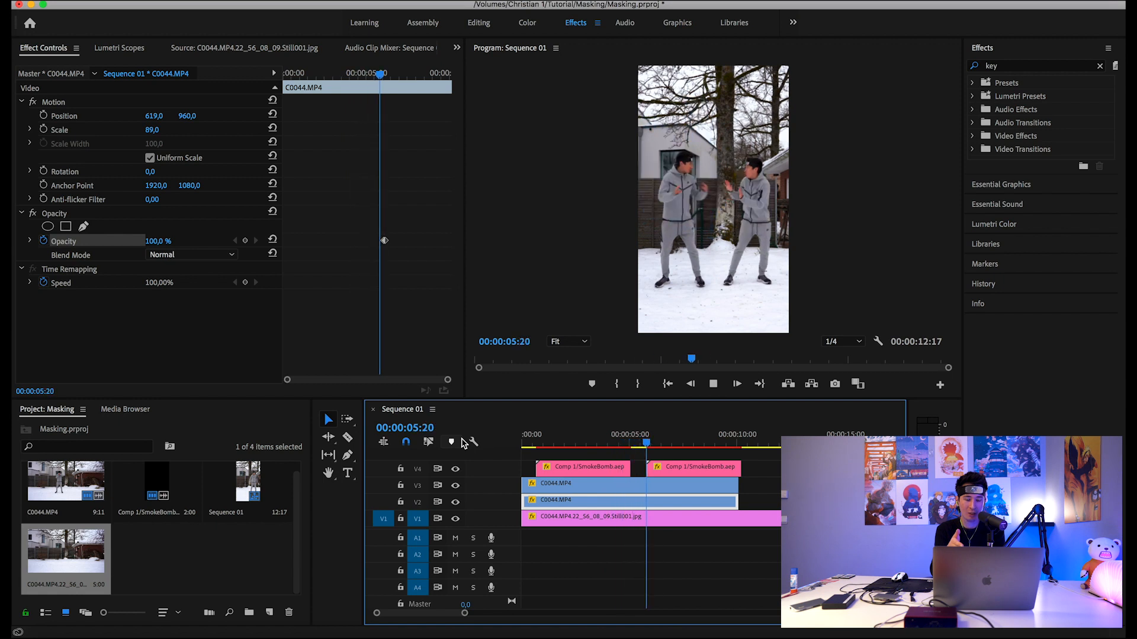
key(space)
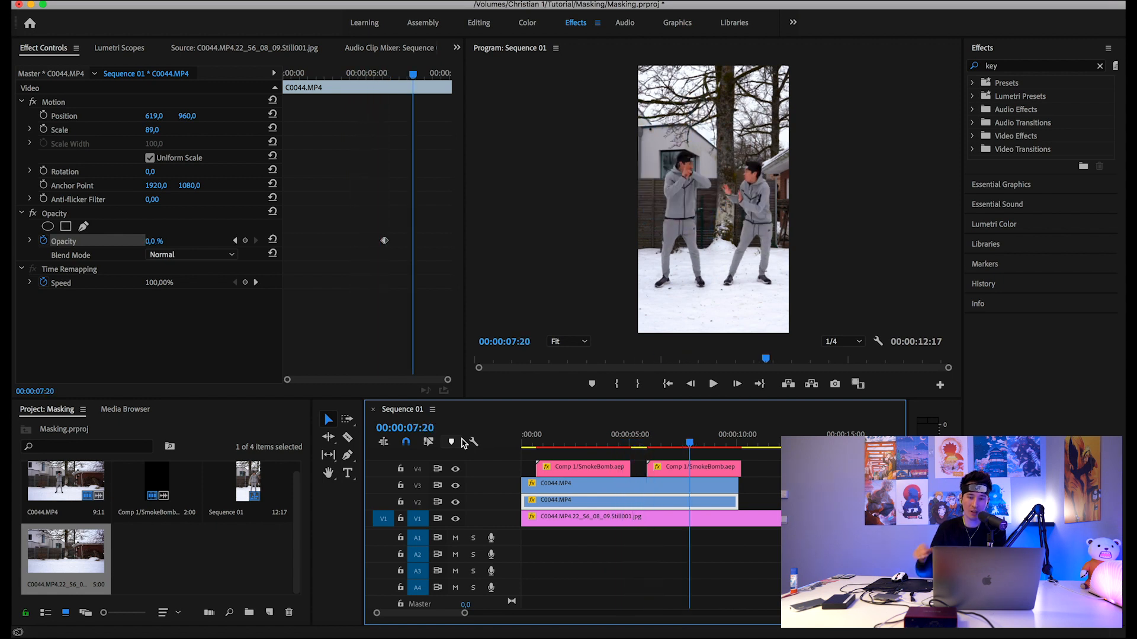
click(646, 442)
key(space)
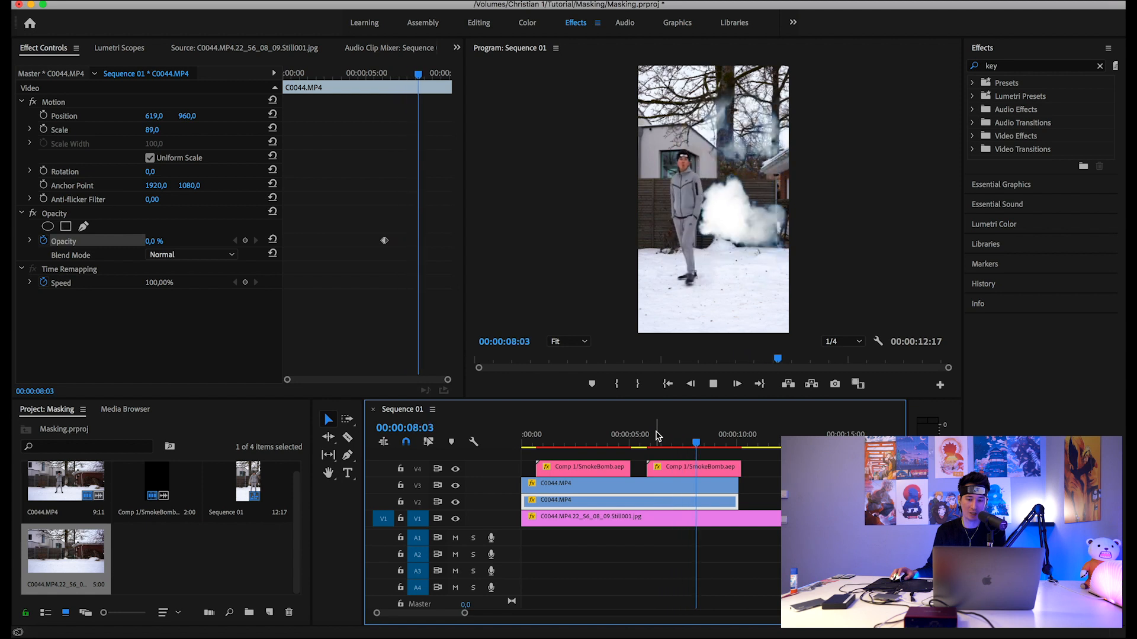
key(space)
Step: Select the V3 clip near the first smoke bomb, and open source clip C0044.MP4 to examine the figure's separate takes
drag(719, 443, 551, 447)
click(570, 482)
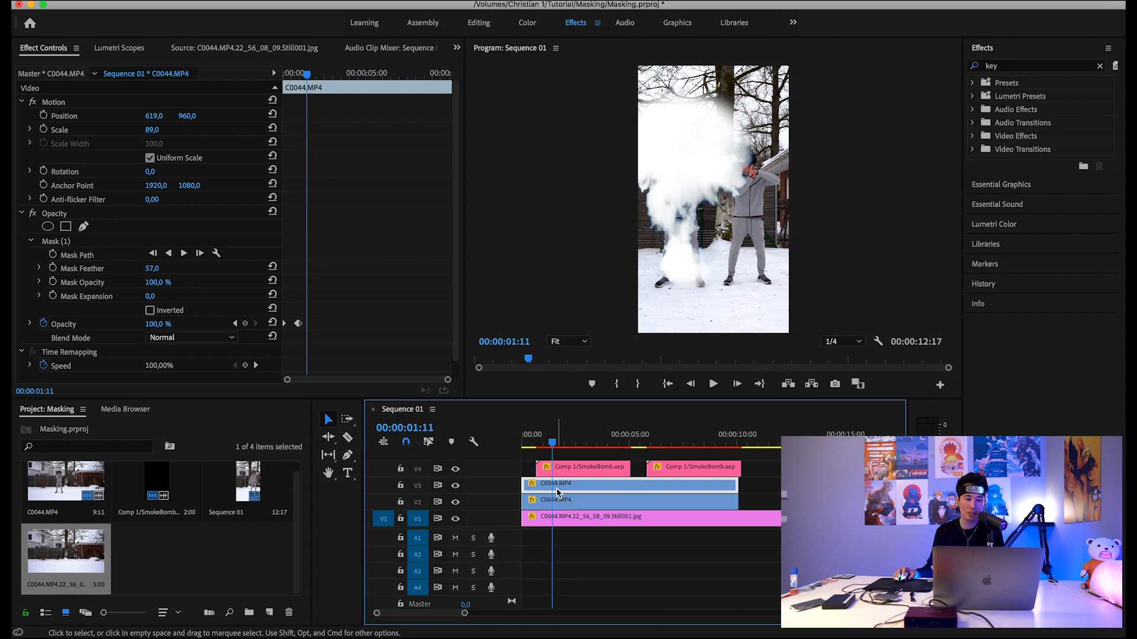
double_click(68, 482)
drag(265, 357, 189, 358)
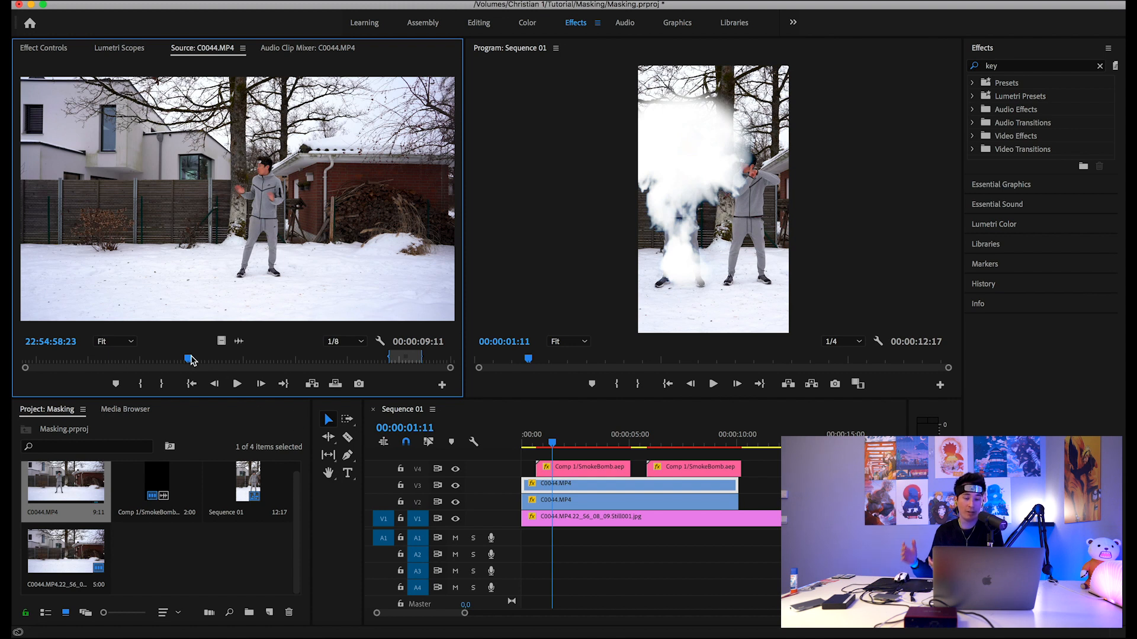
drag(189, 360, 235, 357)
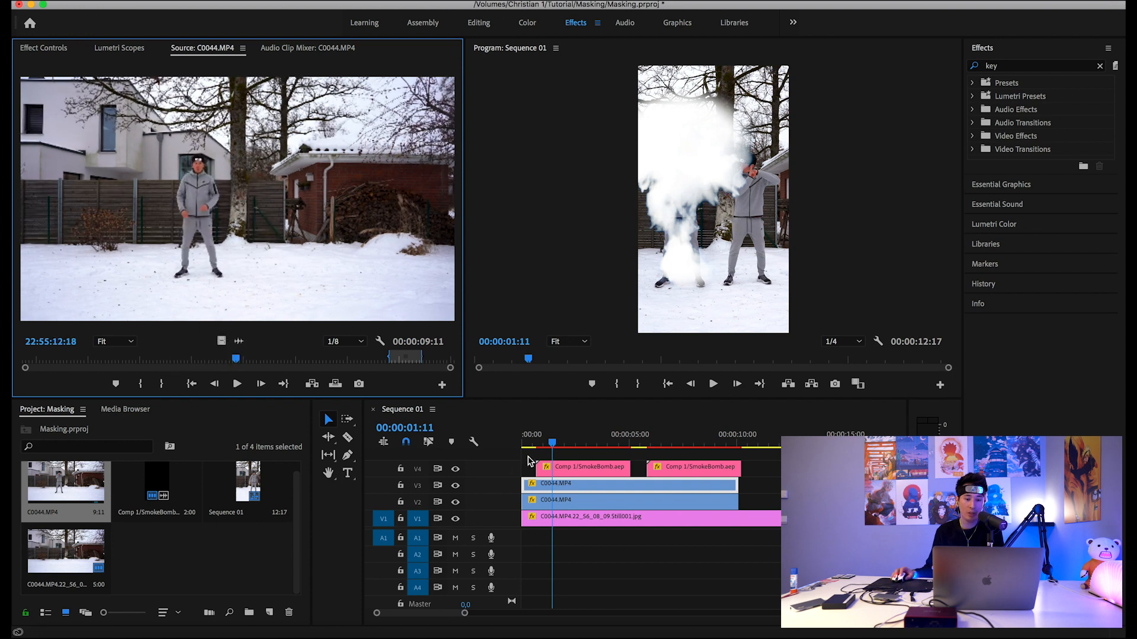
Step: Extend the ends of both C0044.MP4 clips on V3 and V2 beyond the end of the second smoke clip
click(528, 442)
drag(528, 443, 531, 442)
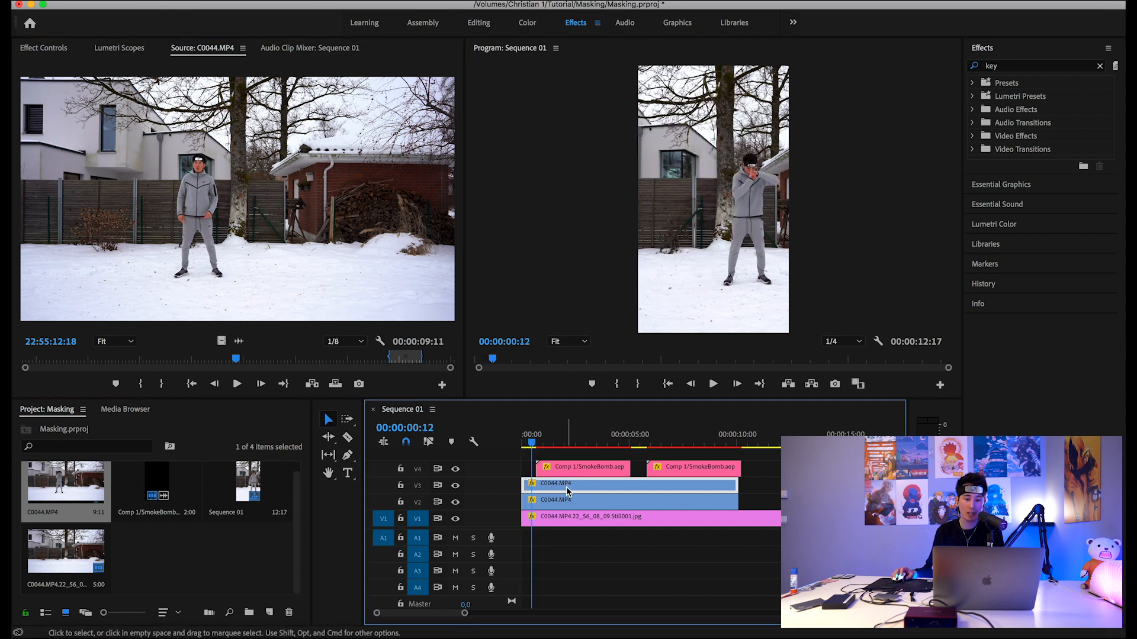
drag(531, 445, 712, 436)
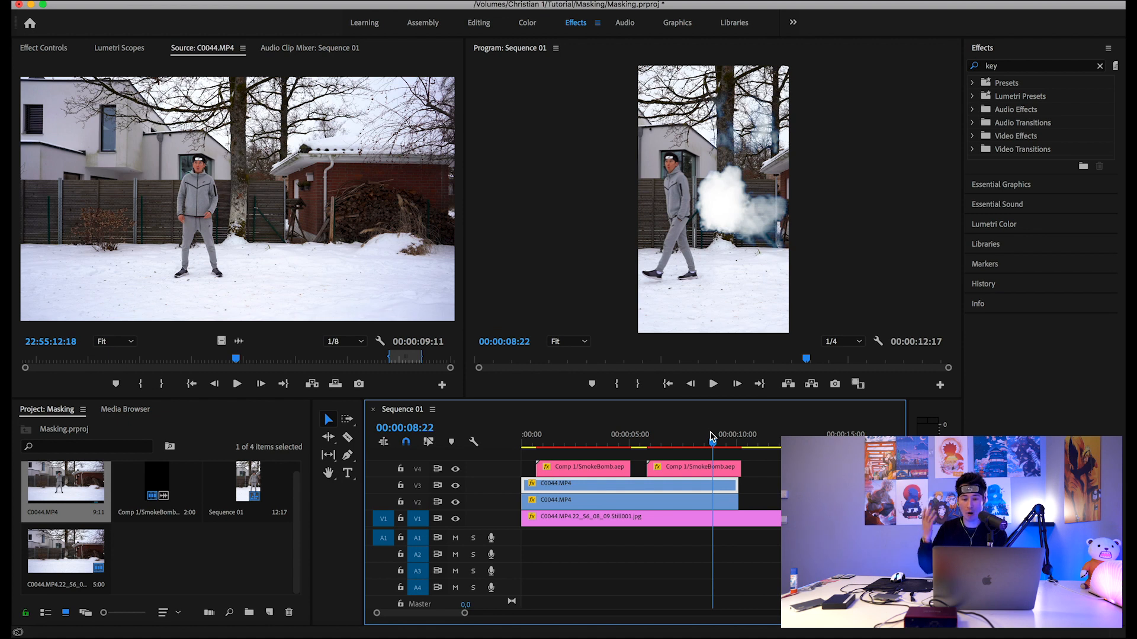
drag(737, 484, 795, 502)
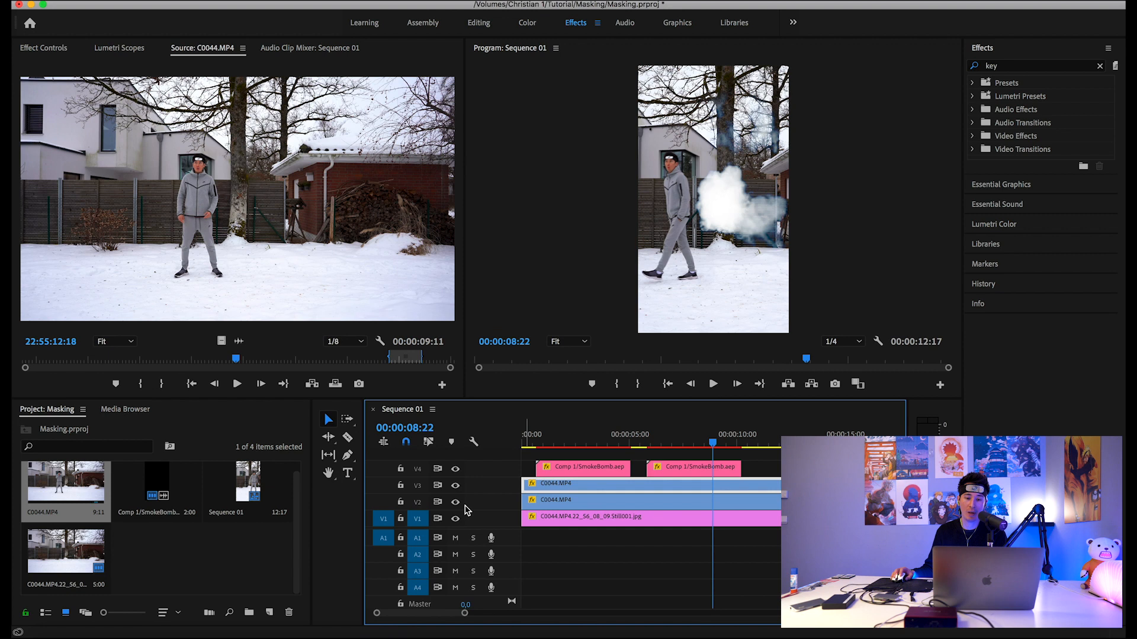
Step: Hide and restore the V3 and V2 track outputs to examine the background still with the smoke at 00:00:08:22
click(456, 486)
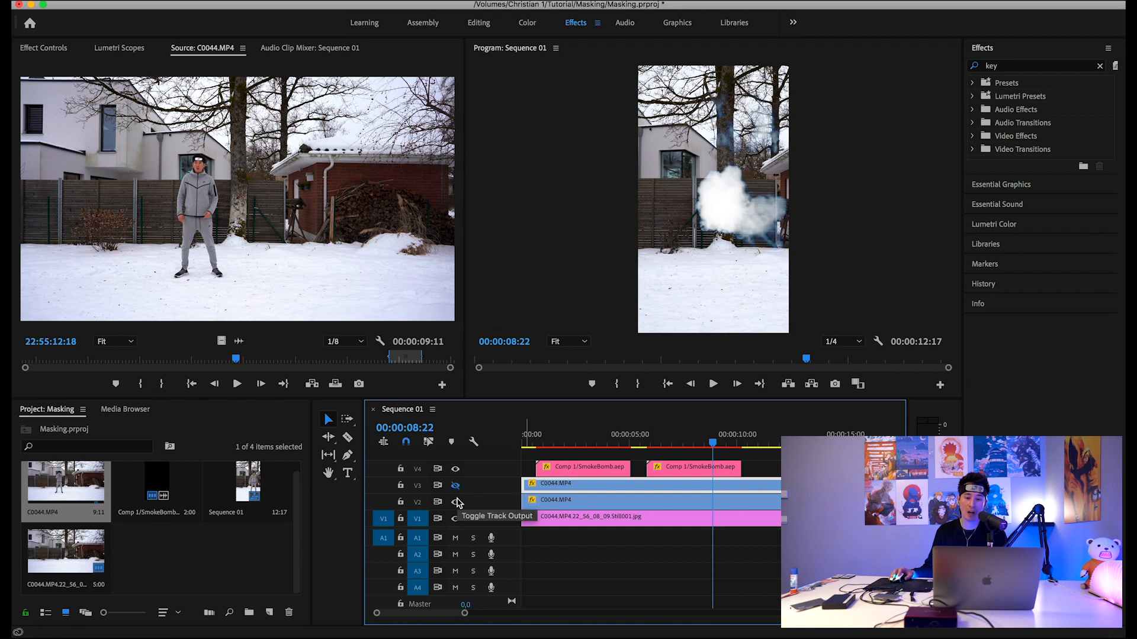
click(455, 502)
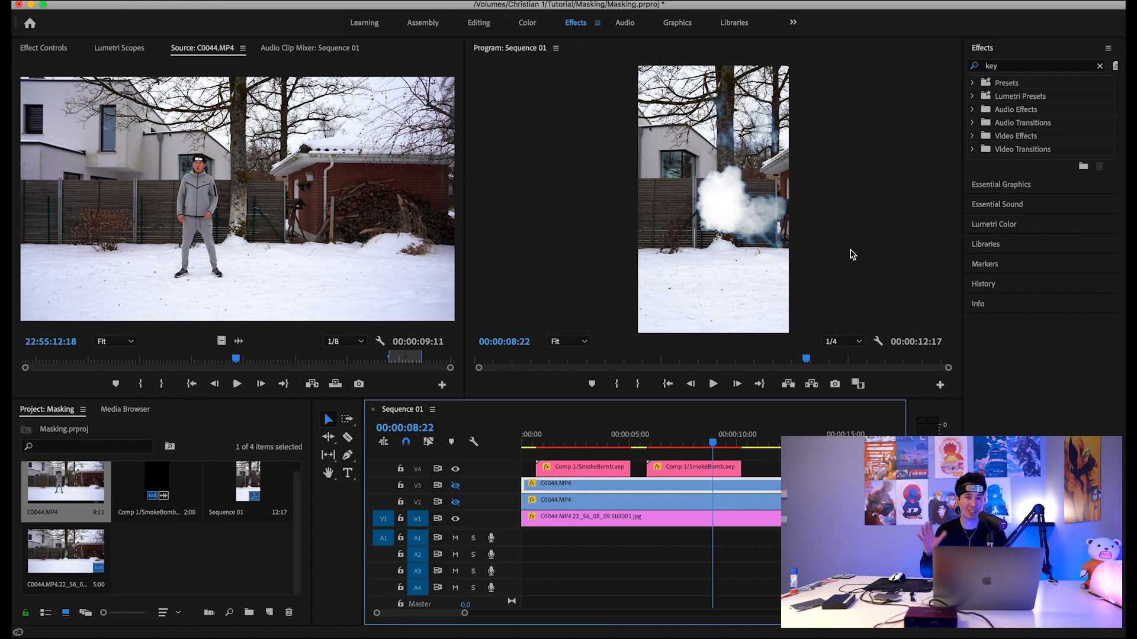
click(455, 502)
click(456, 486)
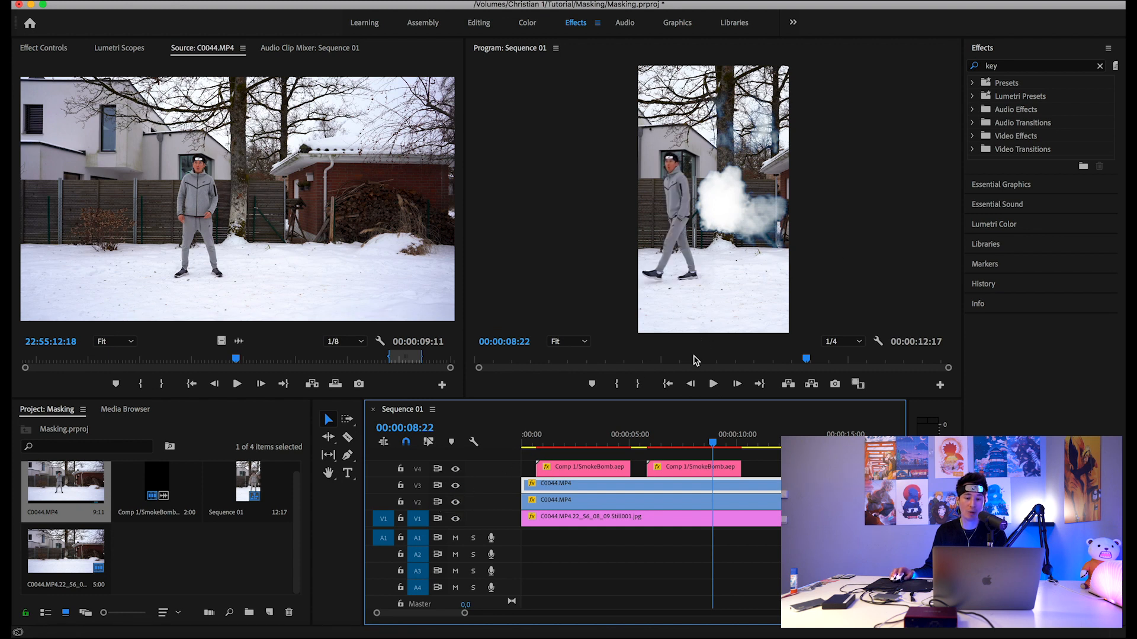